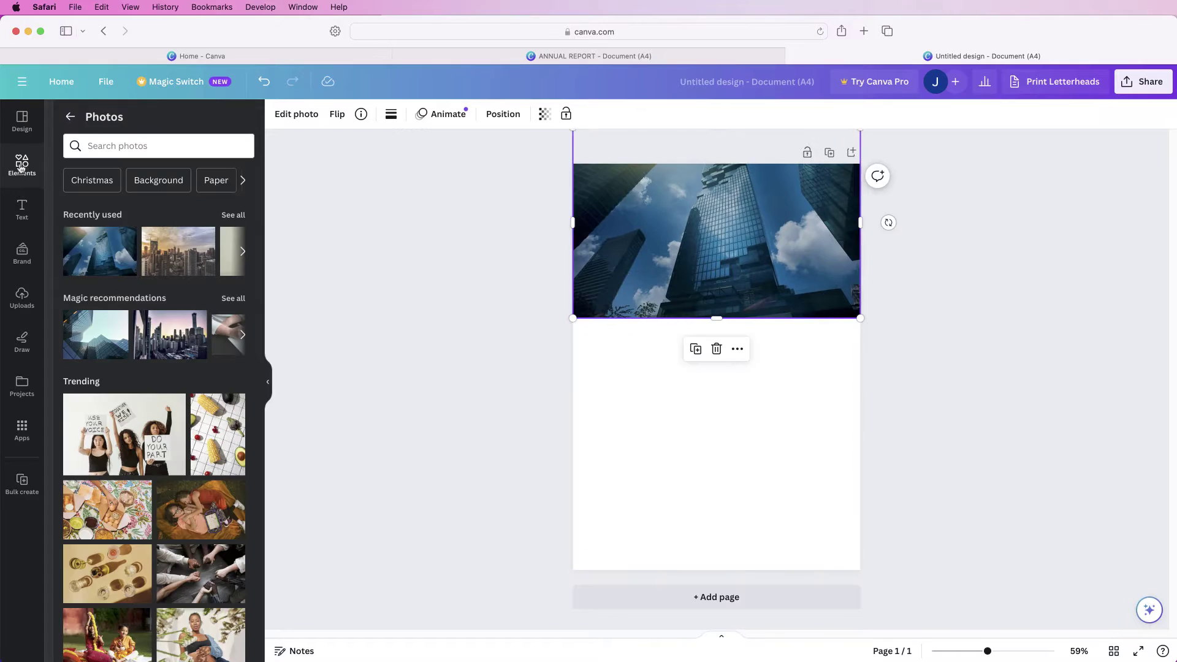
pyautogui.click(22, 164)
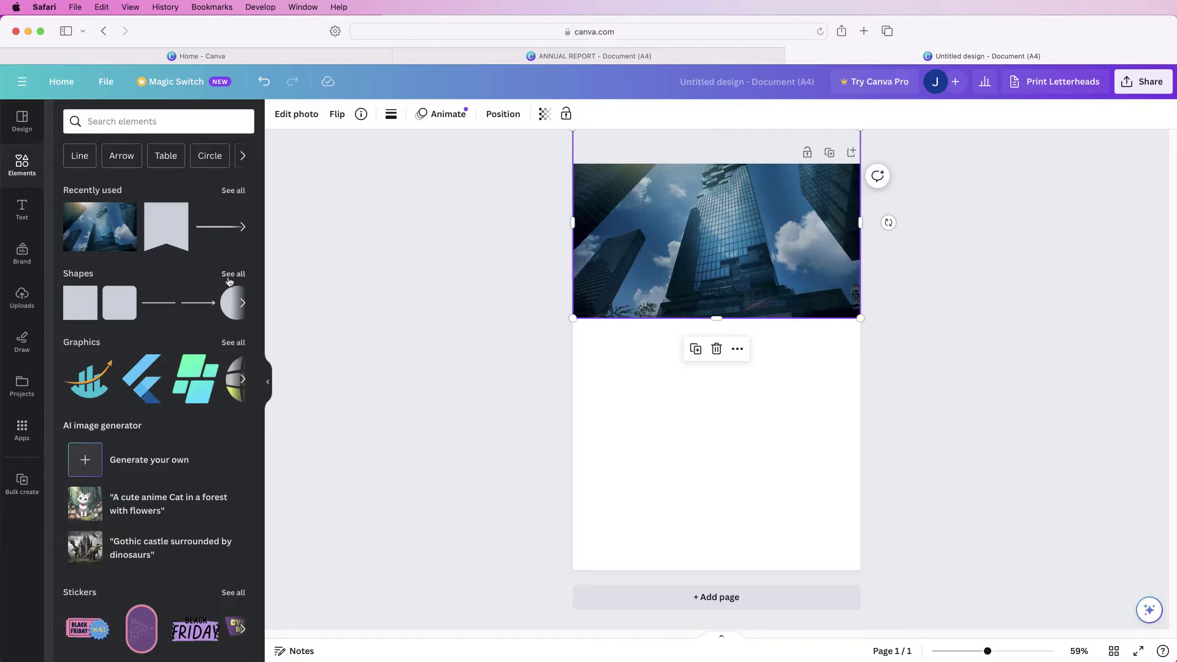
pyautogui.click(84, 425)
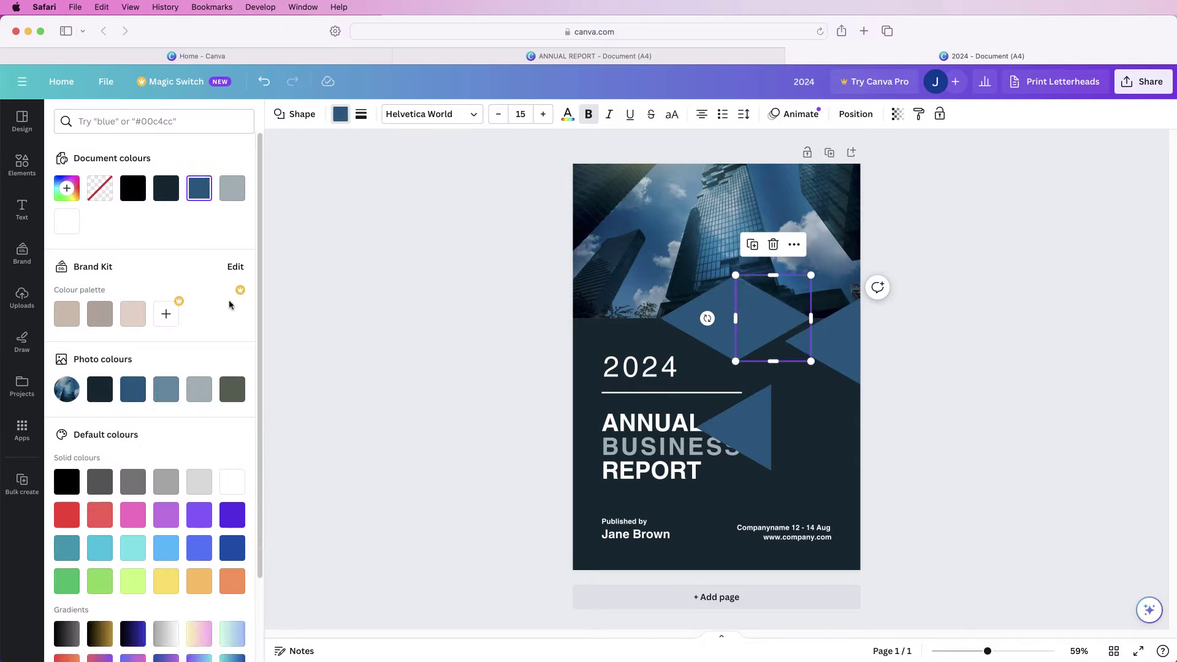
pyautogui.moveTo(988, 651); pyautogui.dragTo(1012, 649)
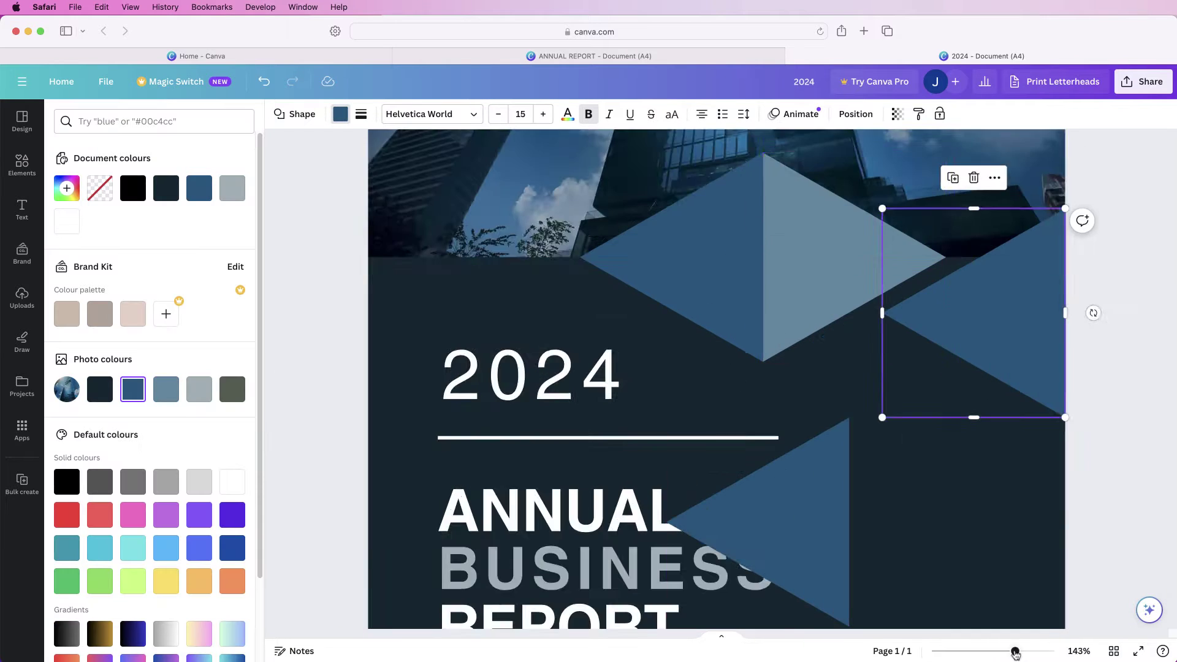
pyautogui.click(871, 285)
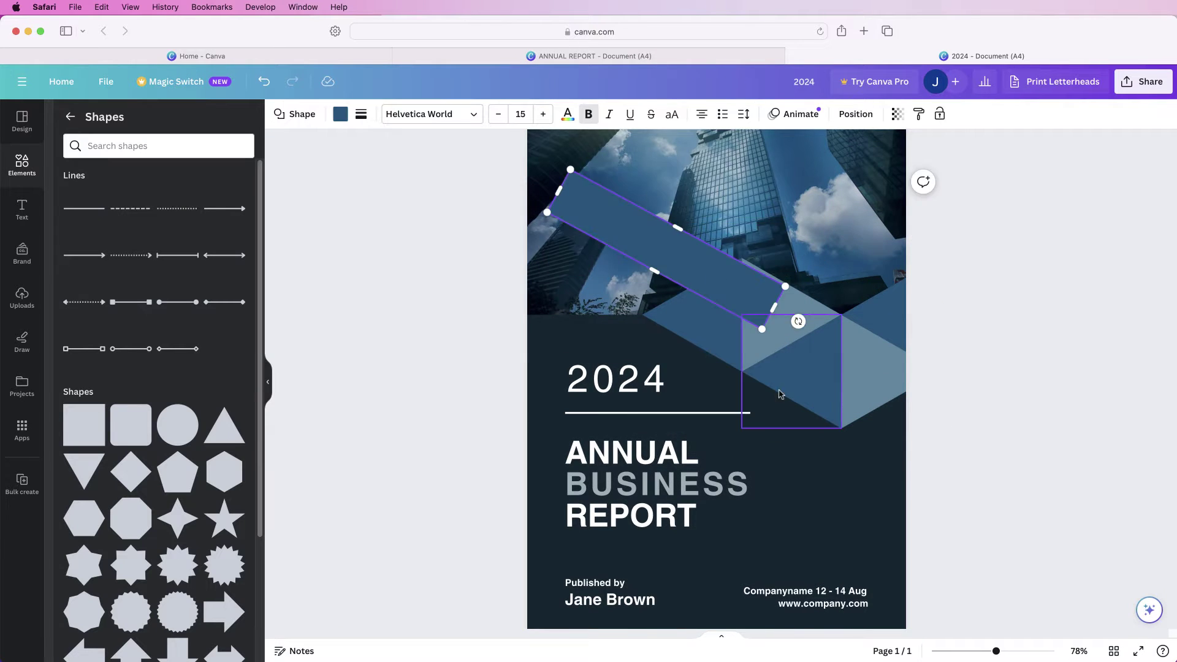
pyautogui.scroll(5, 589, 415)
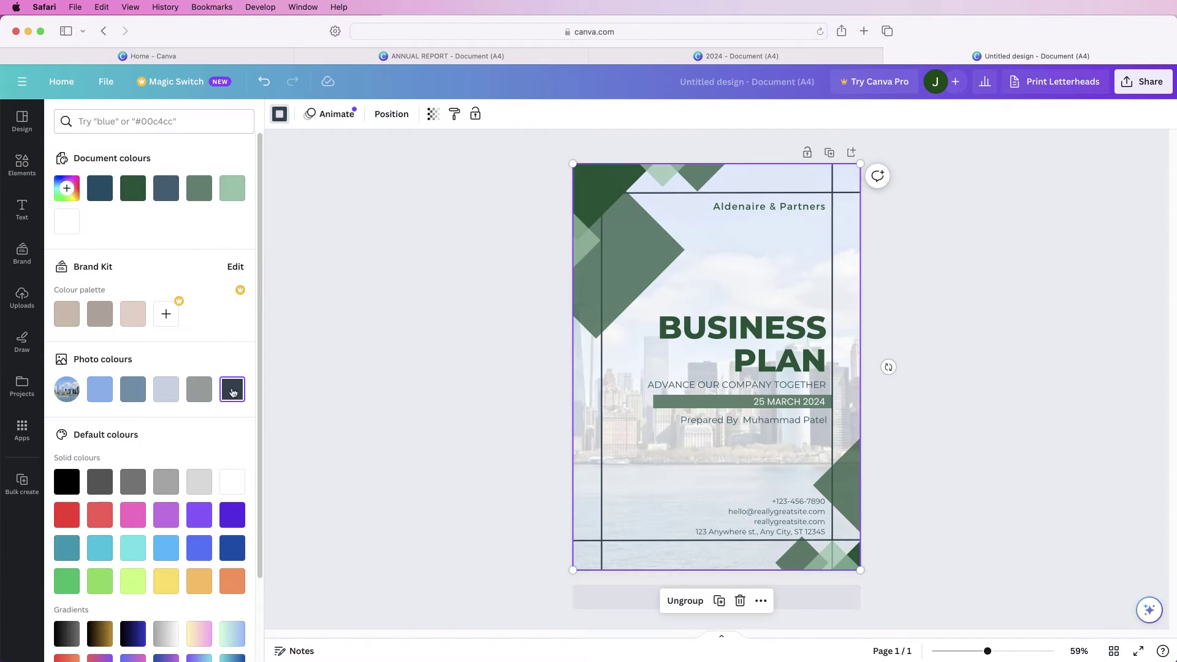
pyautogui.click(630, 275)
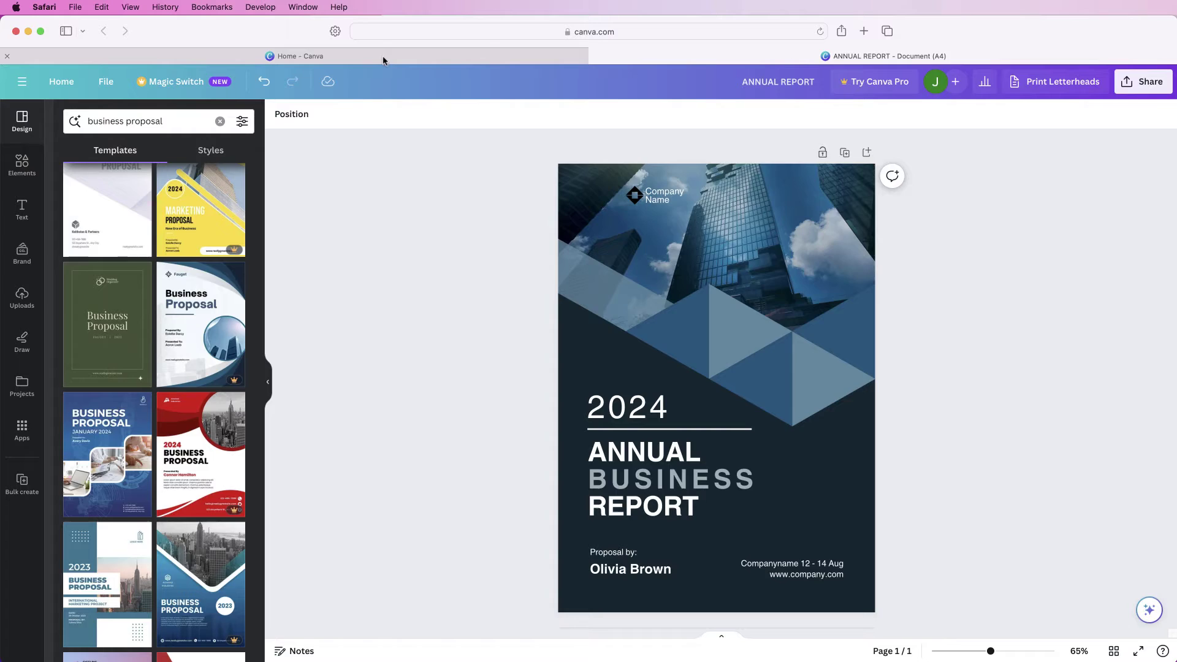
# Create a new blank Document (A4 Portrait) design, finding the format by searching for "a4 portrait"
pyautogui.click(384, 57)
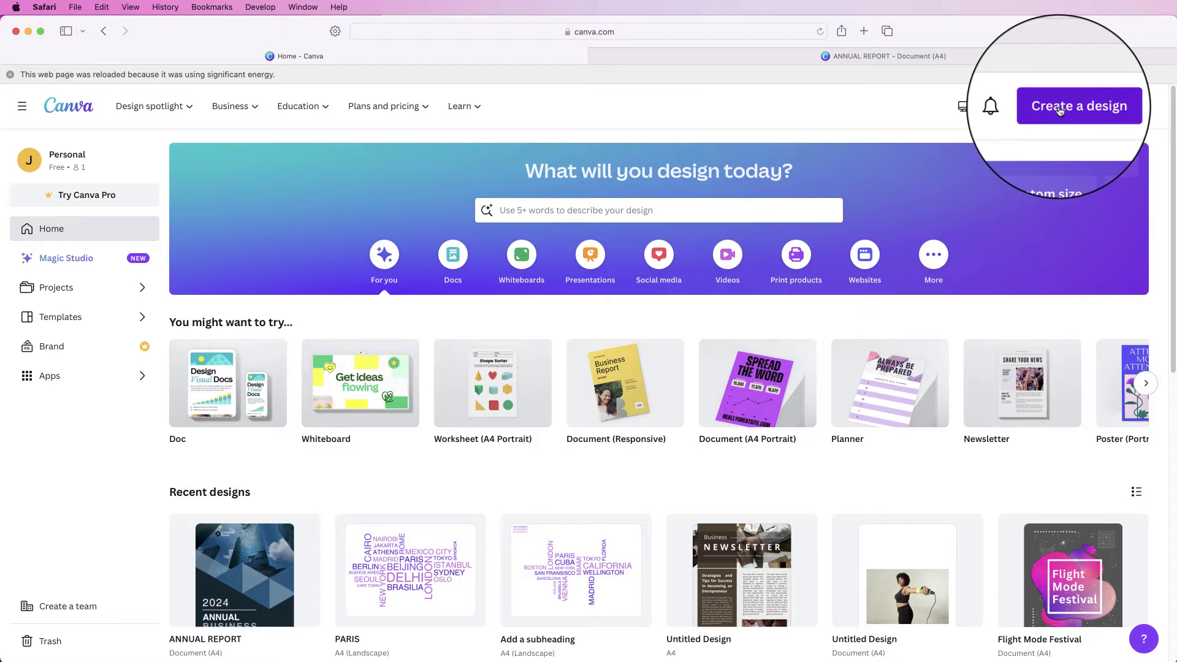
pyautogui.click(1059, 110)
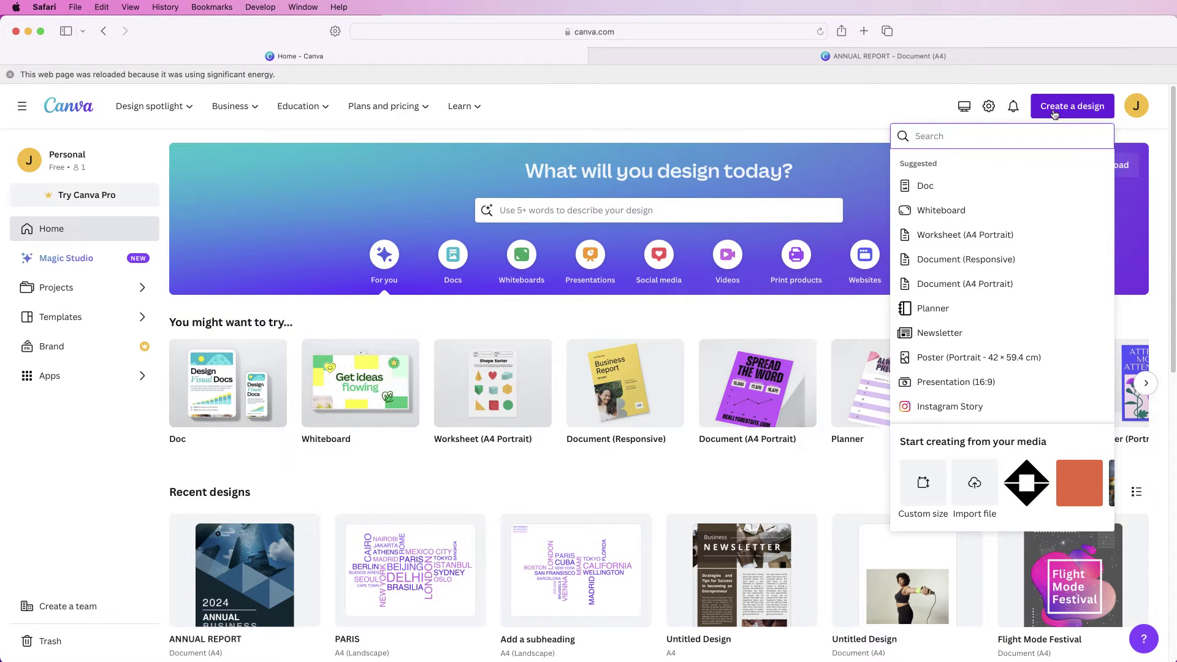
pyautogui.write('a4 portrait')
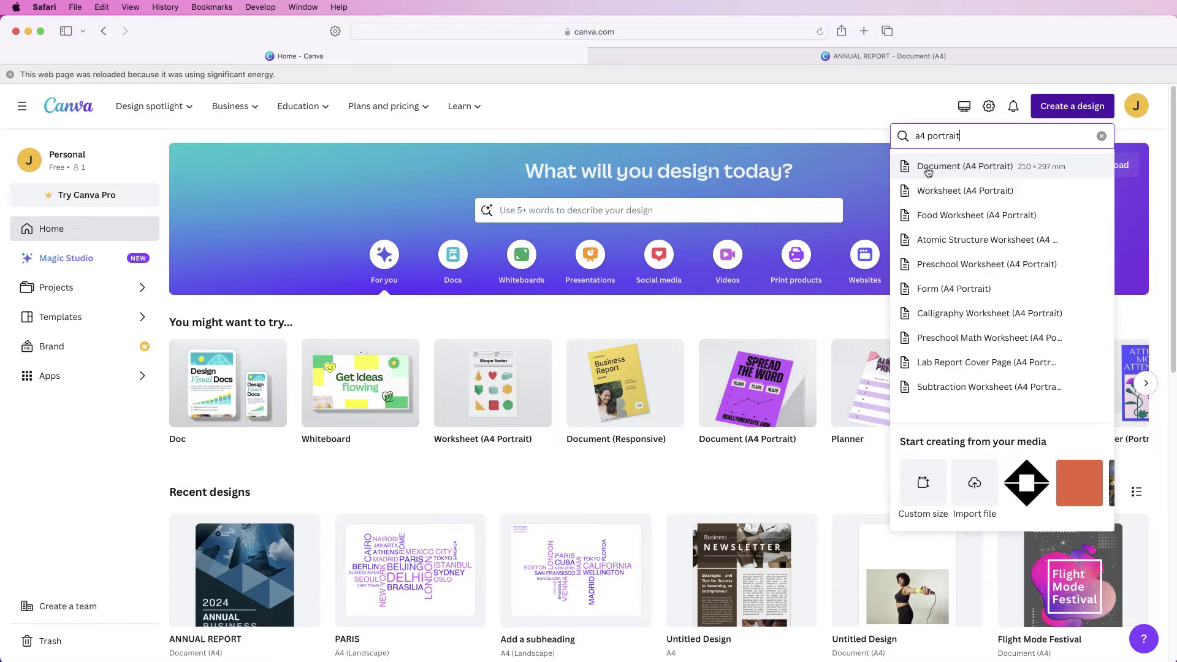
pyautogui.click(928, 172)
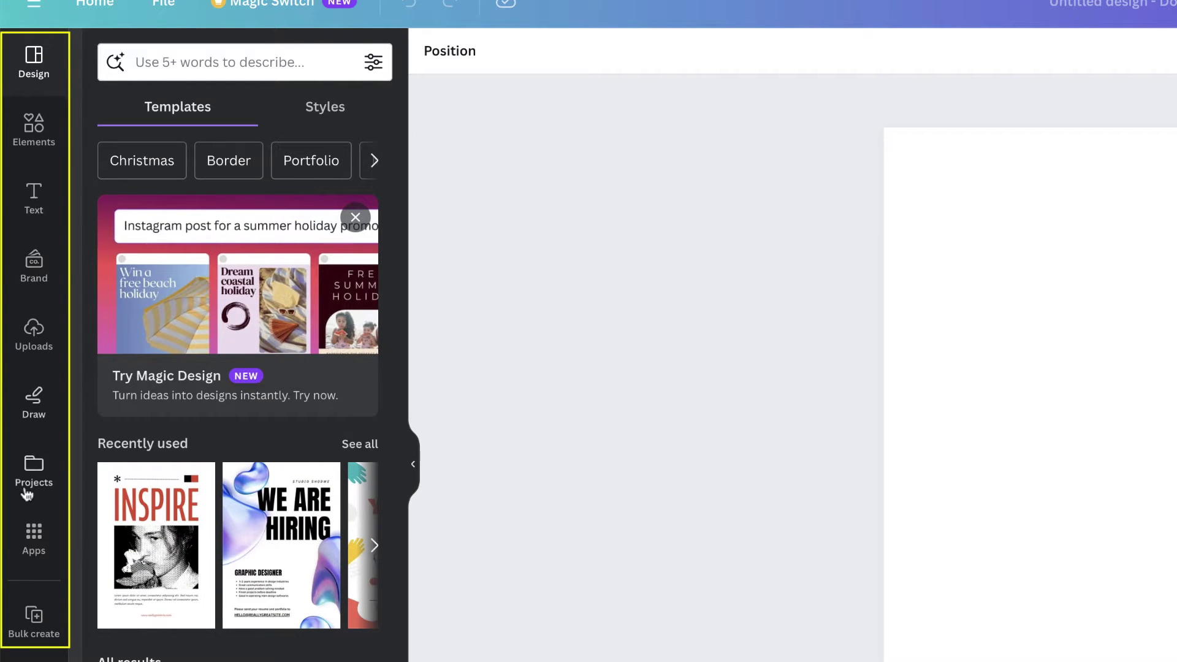
# Browse the photo elements and insert the recently used photo of glass skyscrapers against a blue sky
pyautogui.click(34, 131)
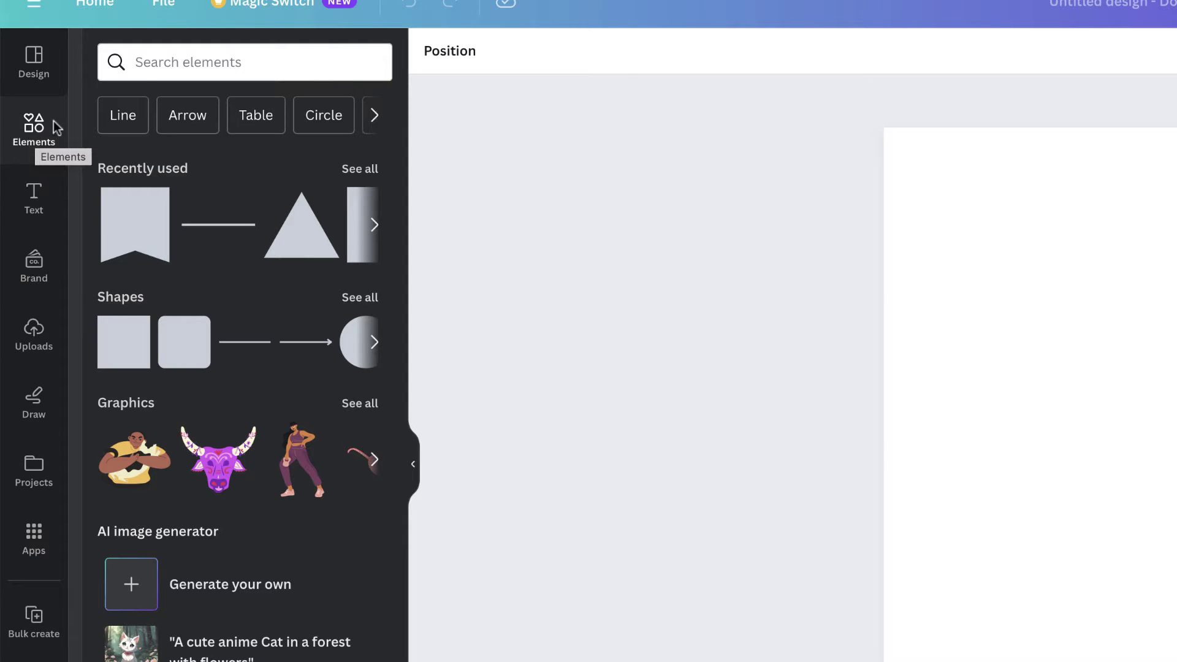
pyautogui.click(375, 117)
pyautogui.click(375, 118)
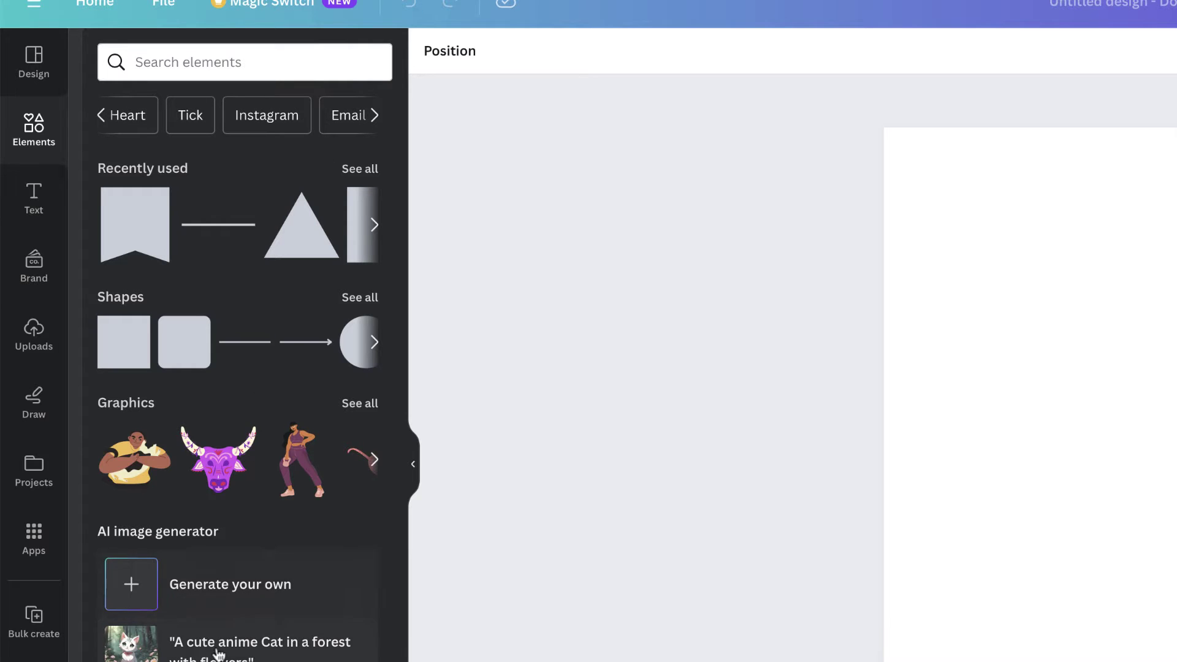
pyautogui.scroll(-5, 222, 630)
pyautogui.scroll(-3, 221, 630)
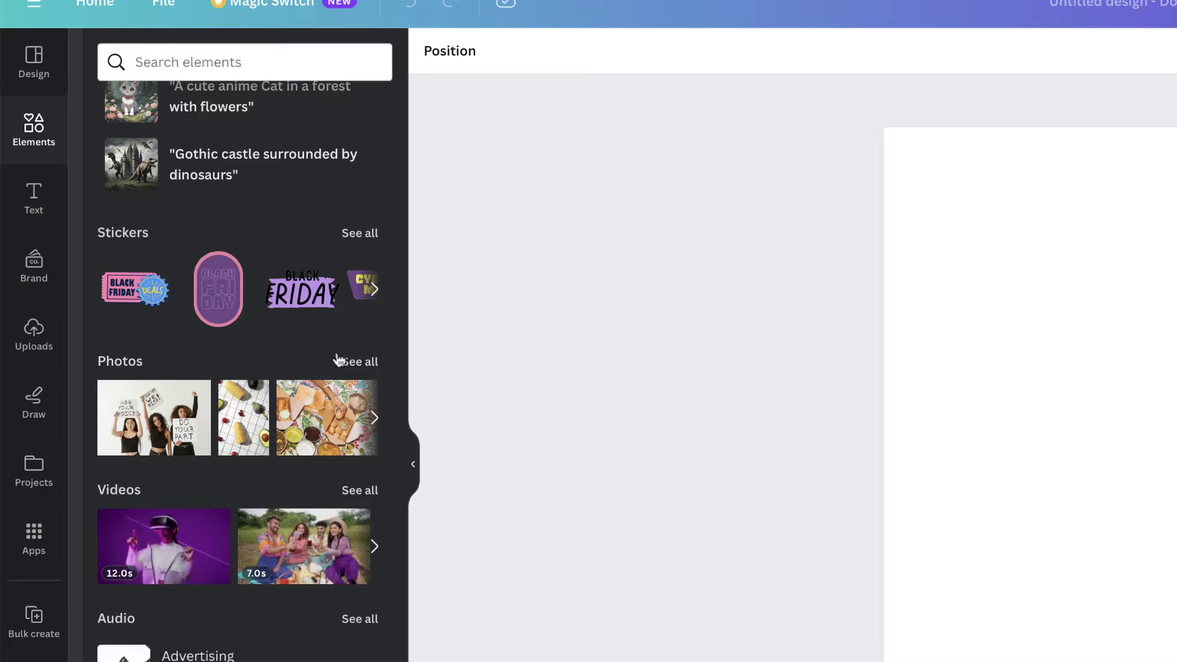
pyautogui.click(366, 366)
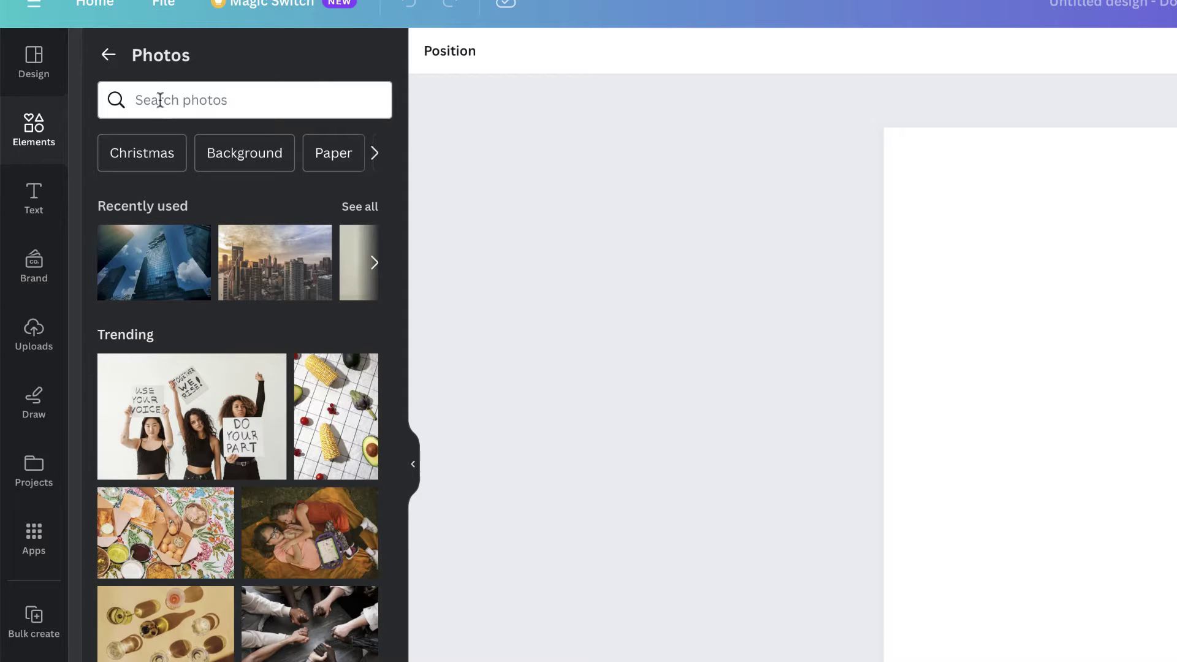
pyautogui.click(153, 271)
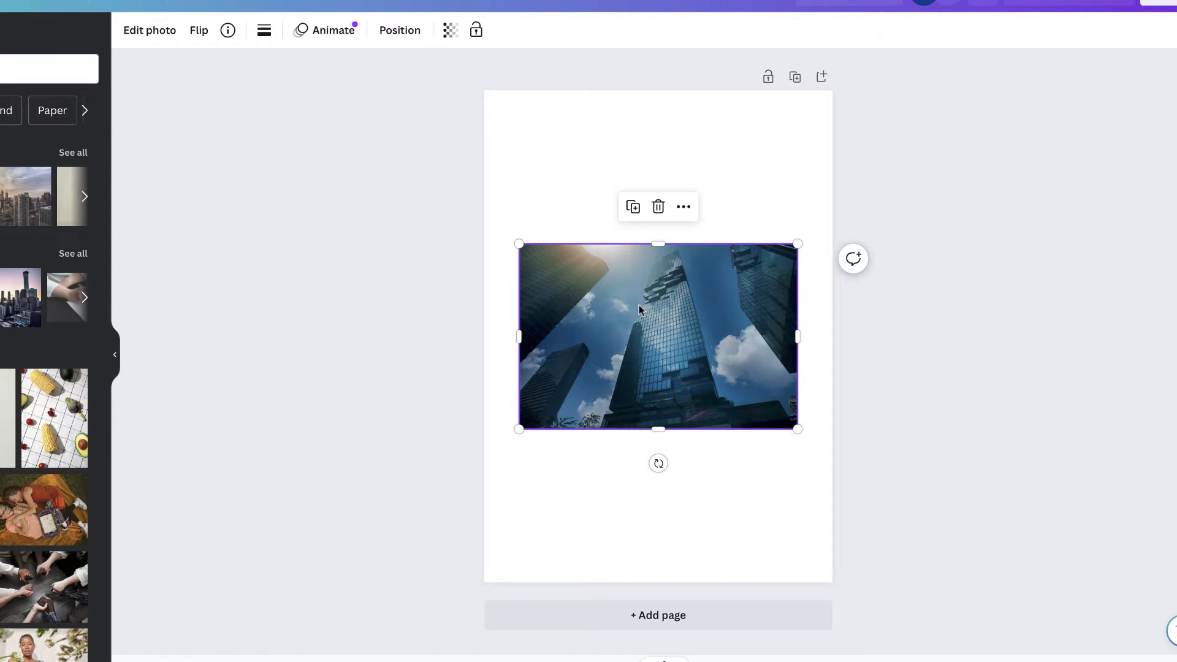
# Enlarge the skyscraper photo to the full page width and shift it up so it extends past the page's upper edge
pyautogui.moveTo(518, 246)
pyautogui.mouseDown()
pyautogui.moveTo(363, 133)
pyautogui.moveTo(534, 253)
pyautogui.mouseUp()
pyautogui.moveTo(657, 336); pyautogui.dragTo(624, 183)
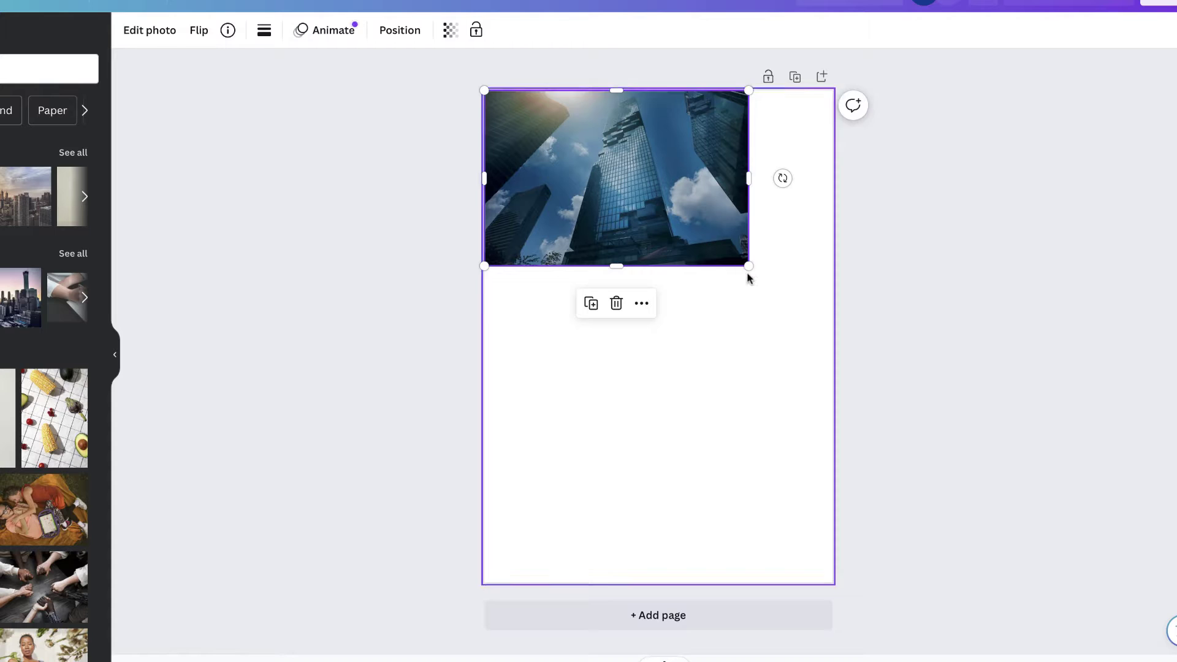
pyautogui.moveTo(748, 264); pyautogui.dragTo(831, 323)
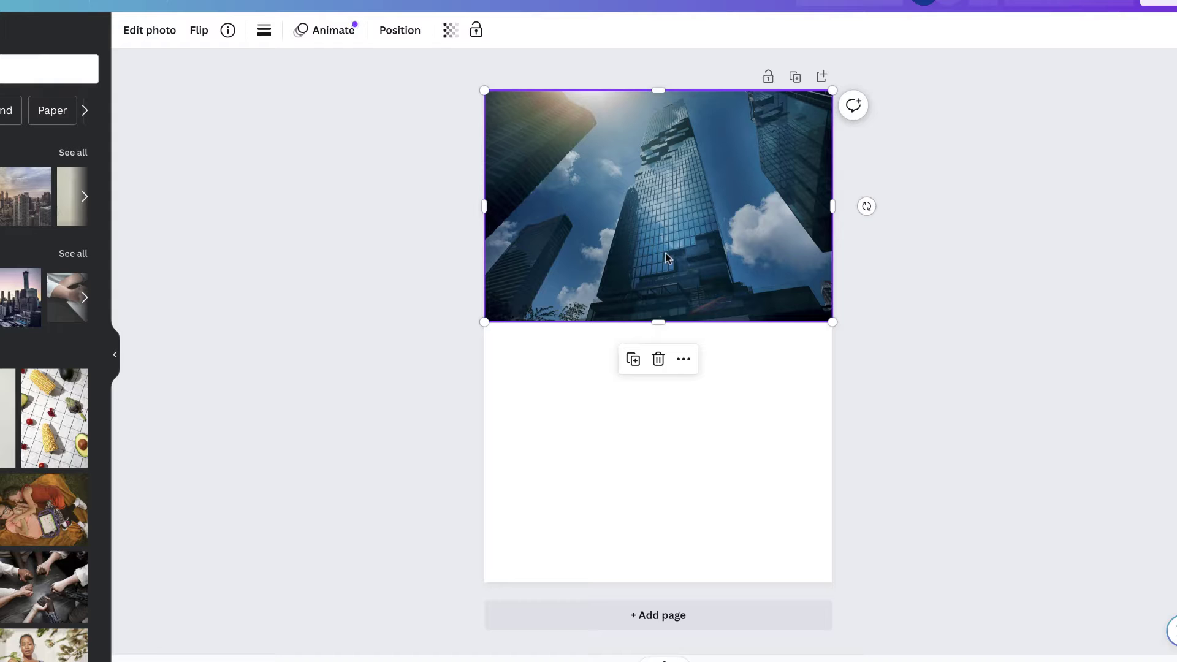
pyautogui.moveTo(664, 266); pyautogui.dragTo(667, 217)
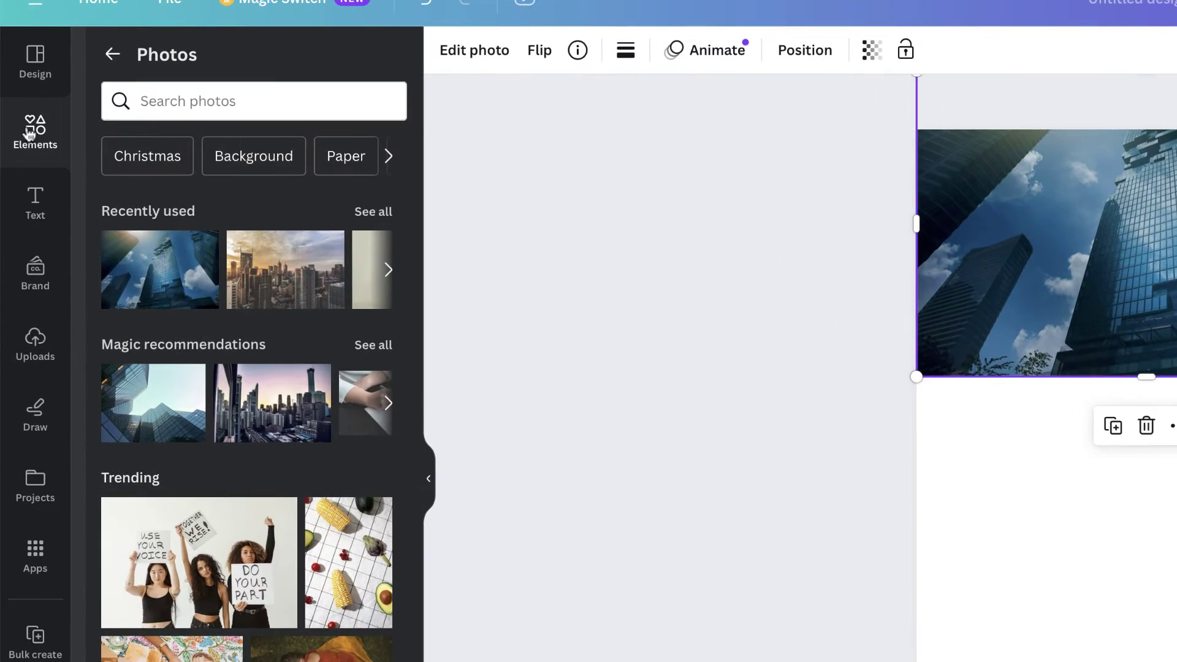
# Add a square shape and stretch it to cover the whole page area below the photo
pyautogui.click(35, 131)
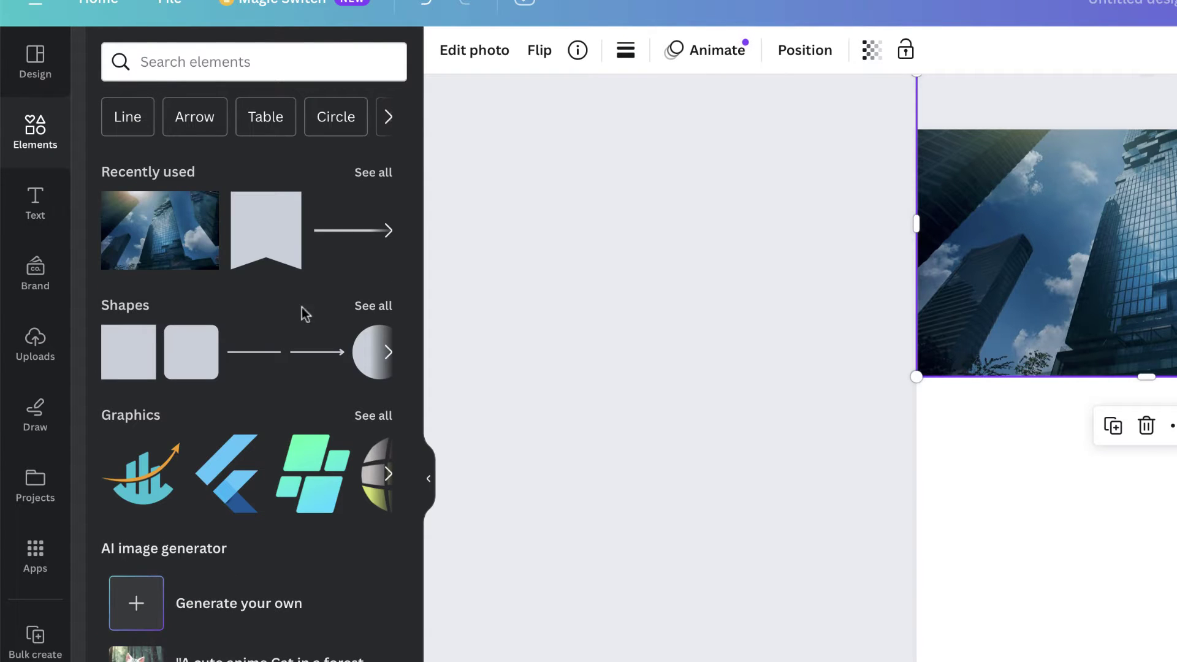
pyautogui.click(372, 307)
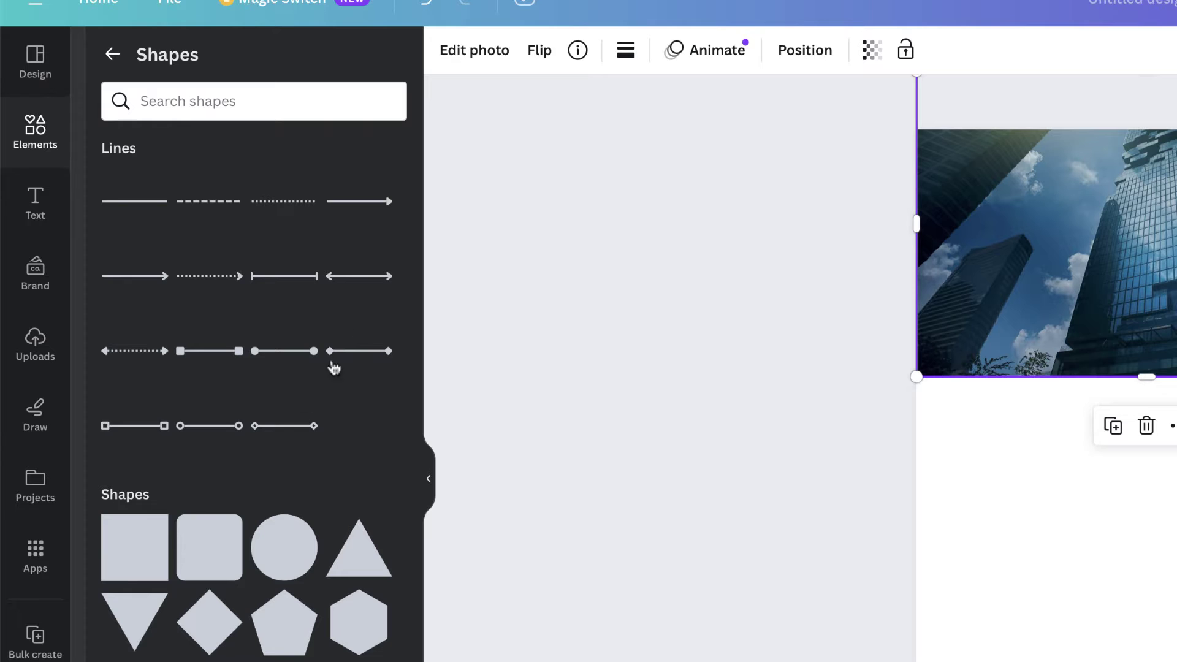
pyautogui.click(130, 557)
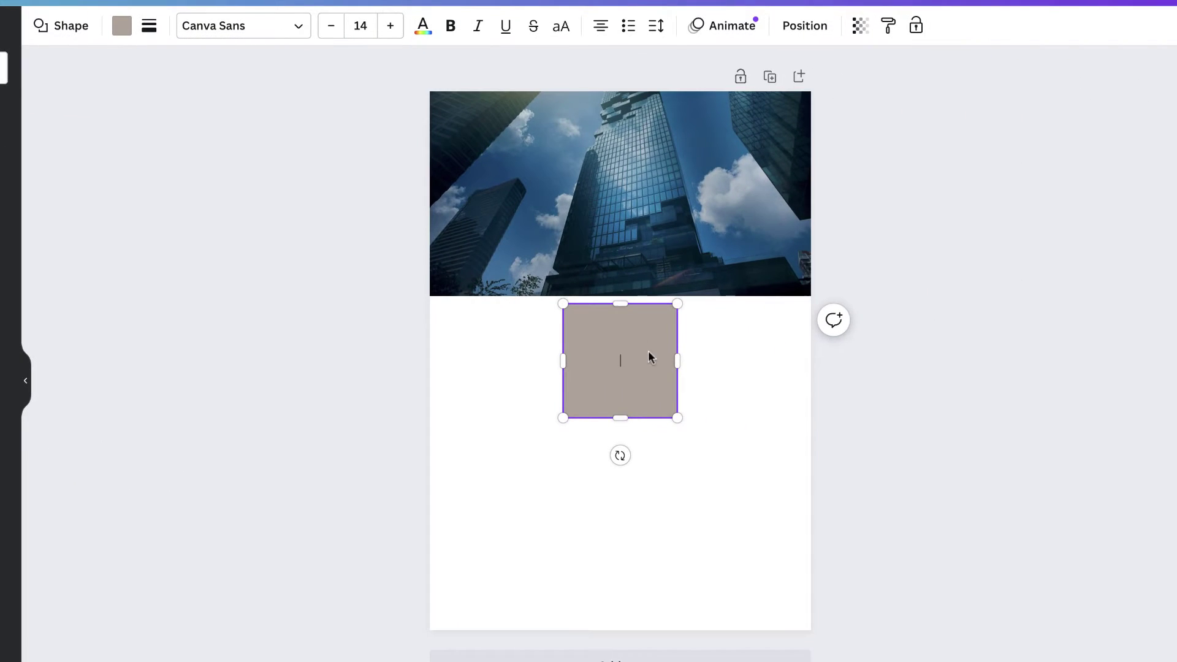
pyautogui.moveTo(677, 418); pyautogui.dragTo(814, 631)
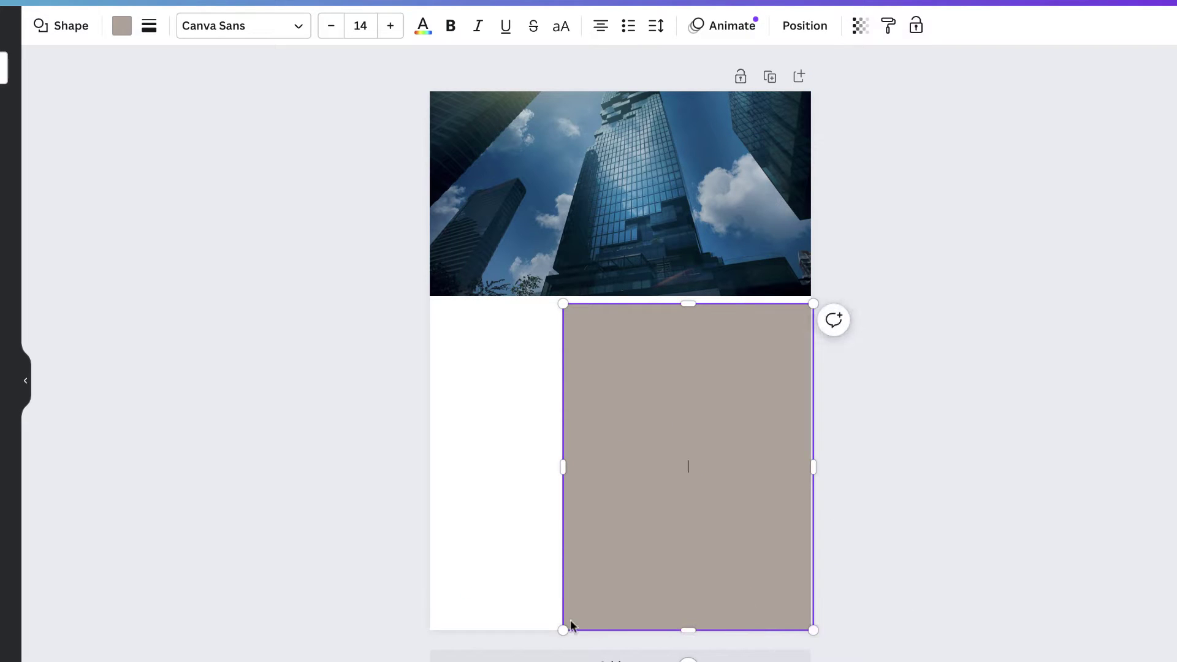
pyautogui.moveTo(560, 631); pyautogui.dragTo(425, 635)
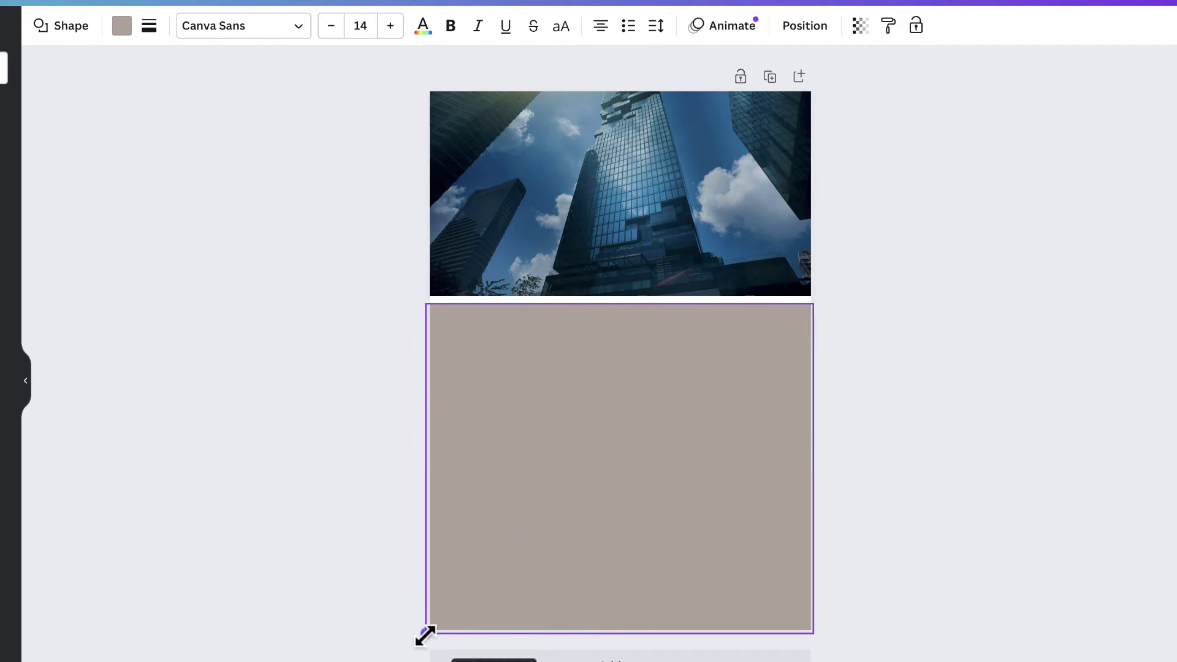
pyautogui.moveTo(618, 303); pyautogui.dragTo(616, 297)
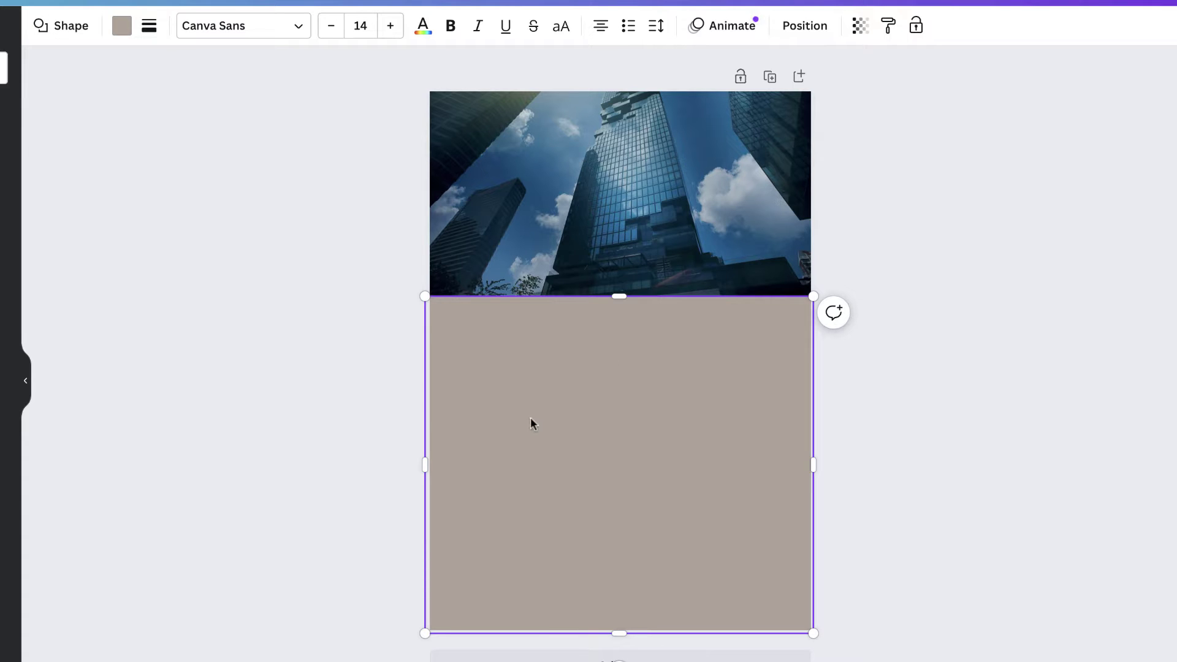
# Fill the large rectangle with the dark navy photo colour #09202e
pyautogui.click(121, 26)
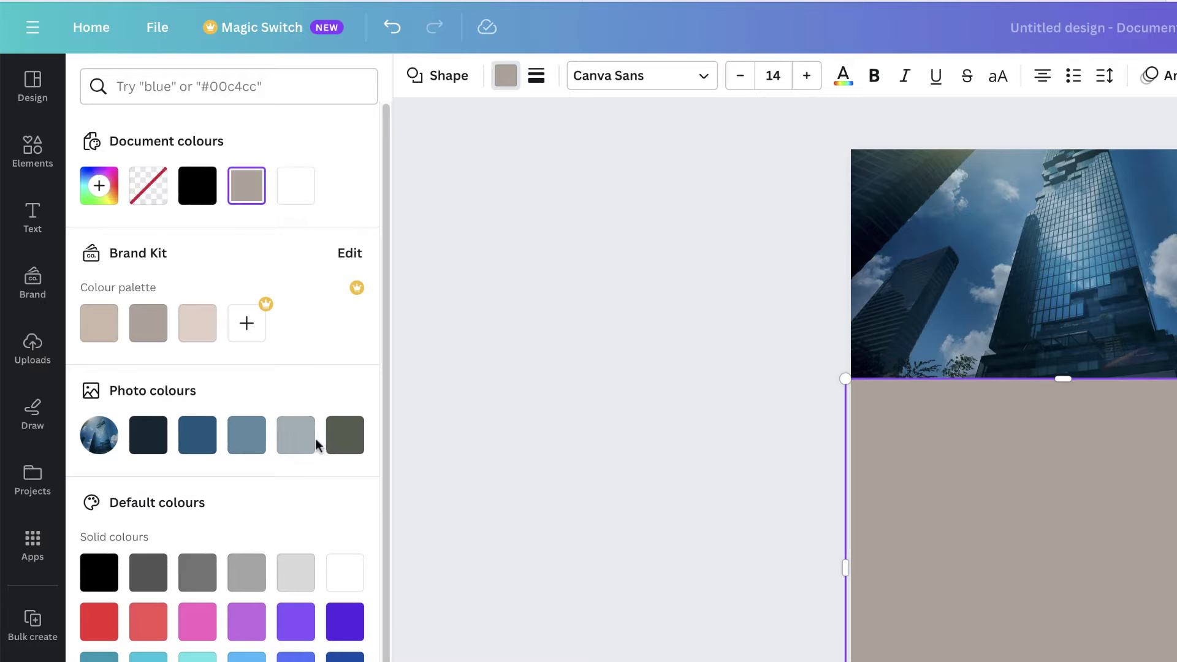
pyautogui.hotkey('ctrl', 'z')
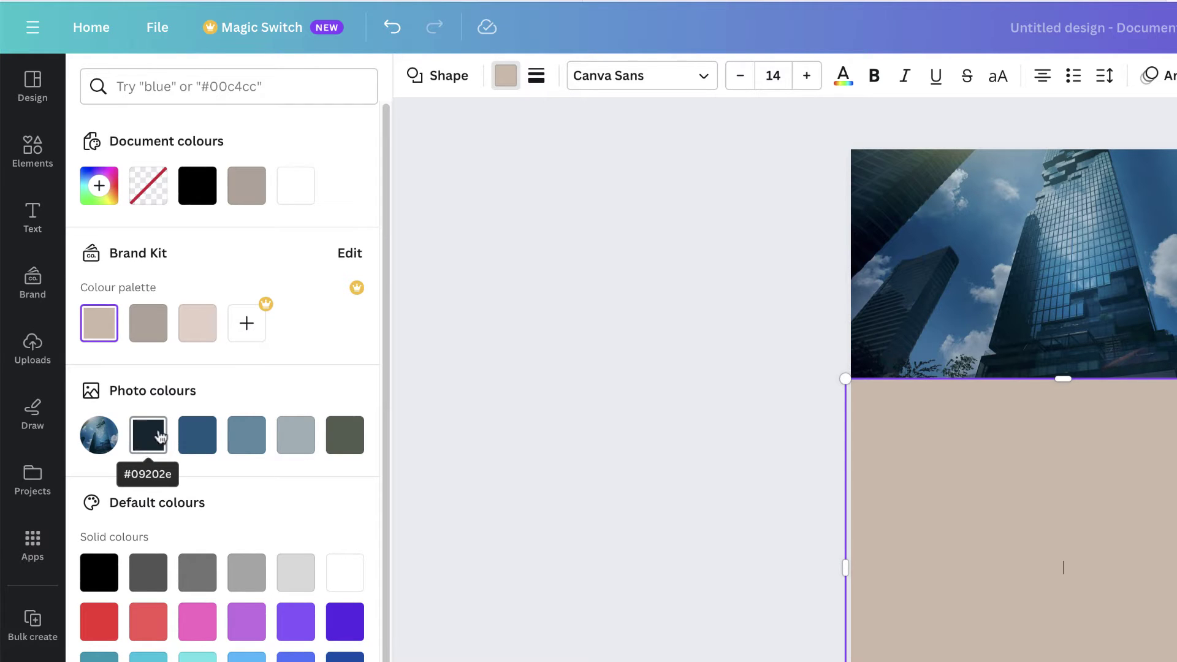
pyautogui.click(149, 440)
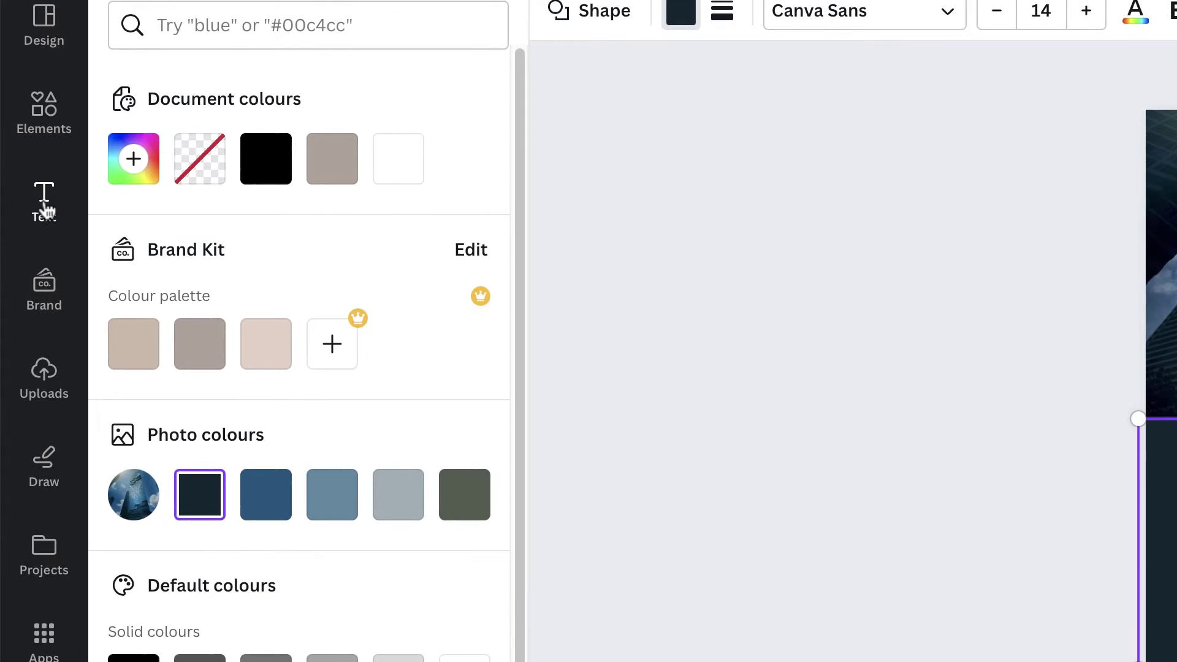
# Add a heading reading "2024" on the dark rectangle below the photo
pyautogui.click(24, 214)
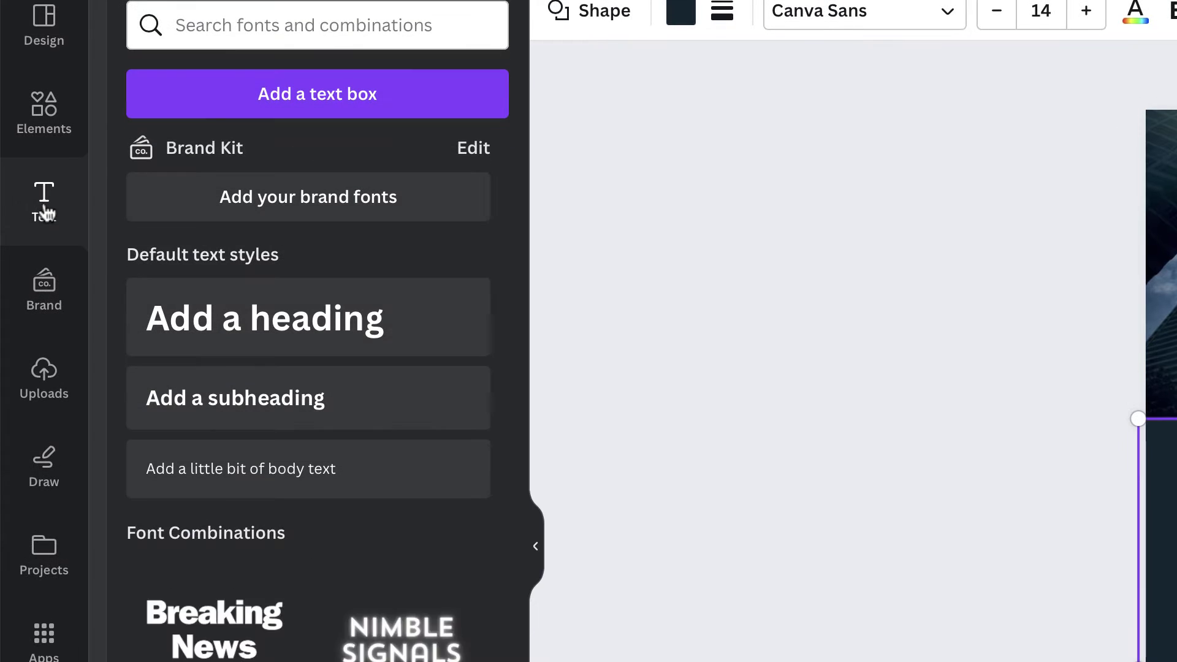
pyautogui.click(300, 320)
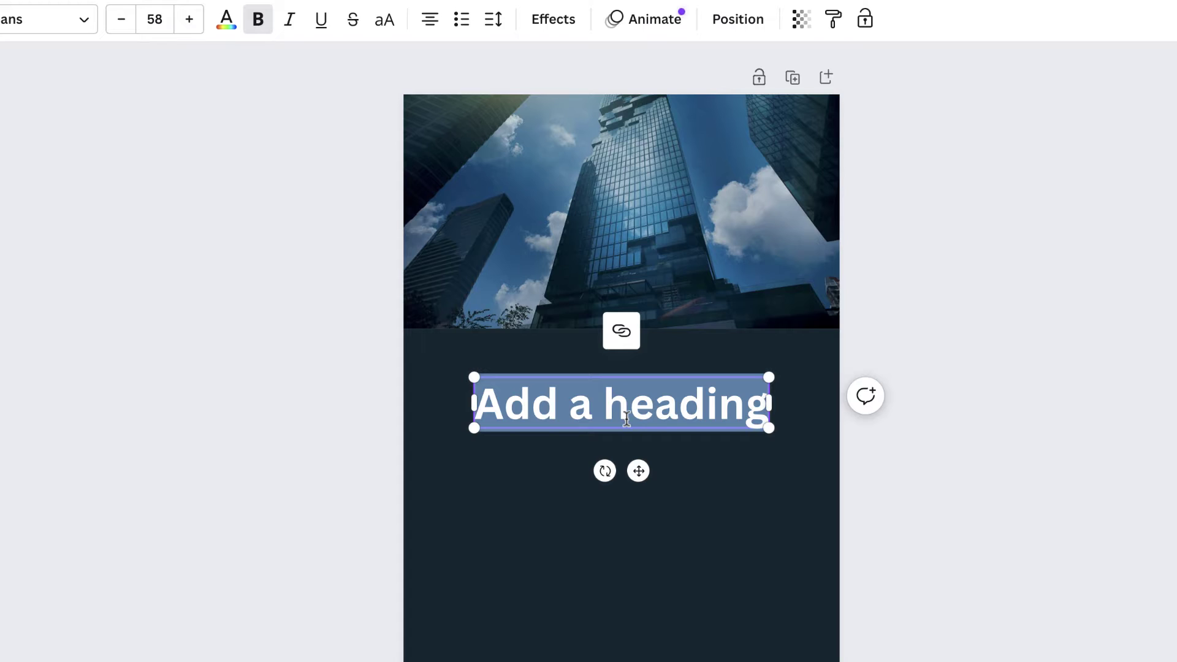
pyautogui.write('2024')
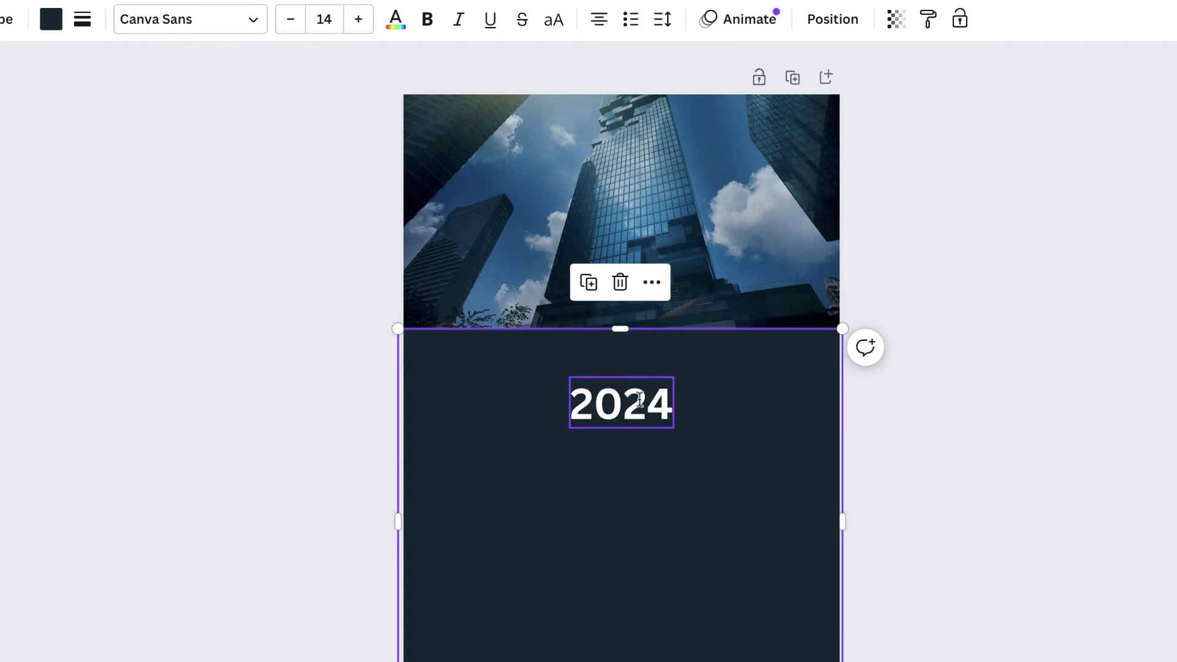
pyautogui.click(624, 402)
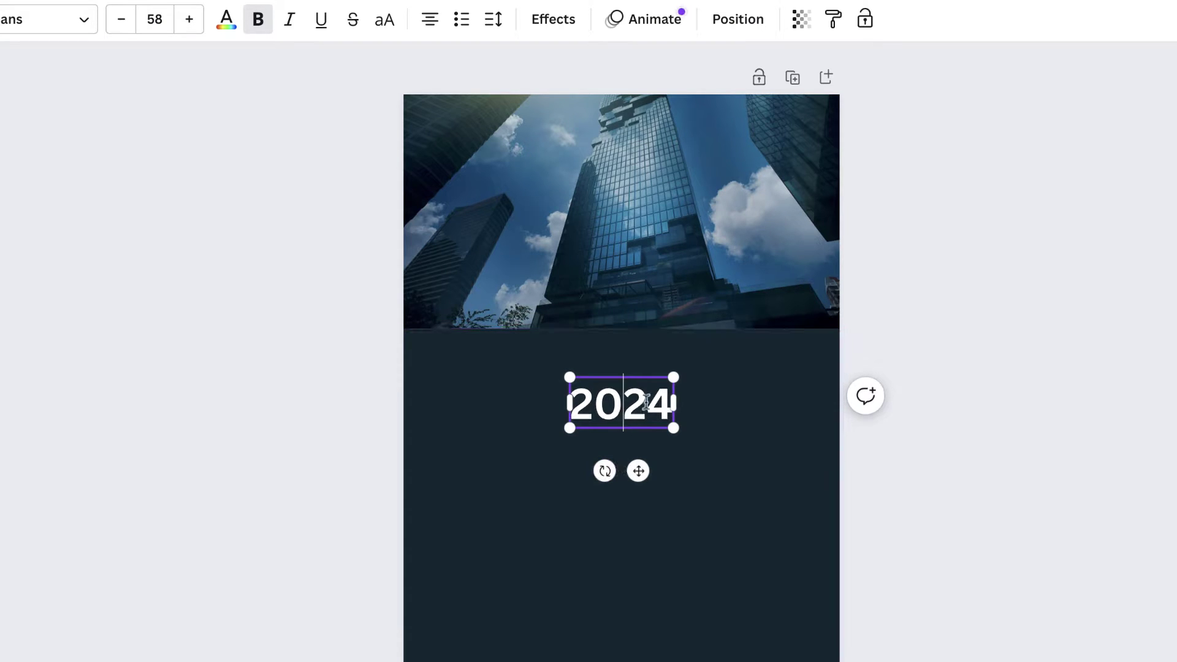
pyautogui.click(629, 412)
pyautogui.click(507, 412)
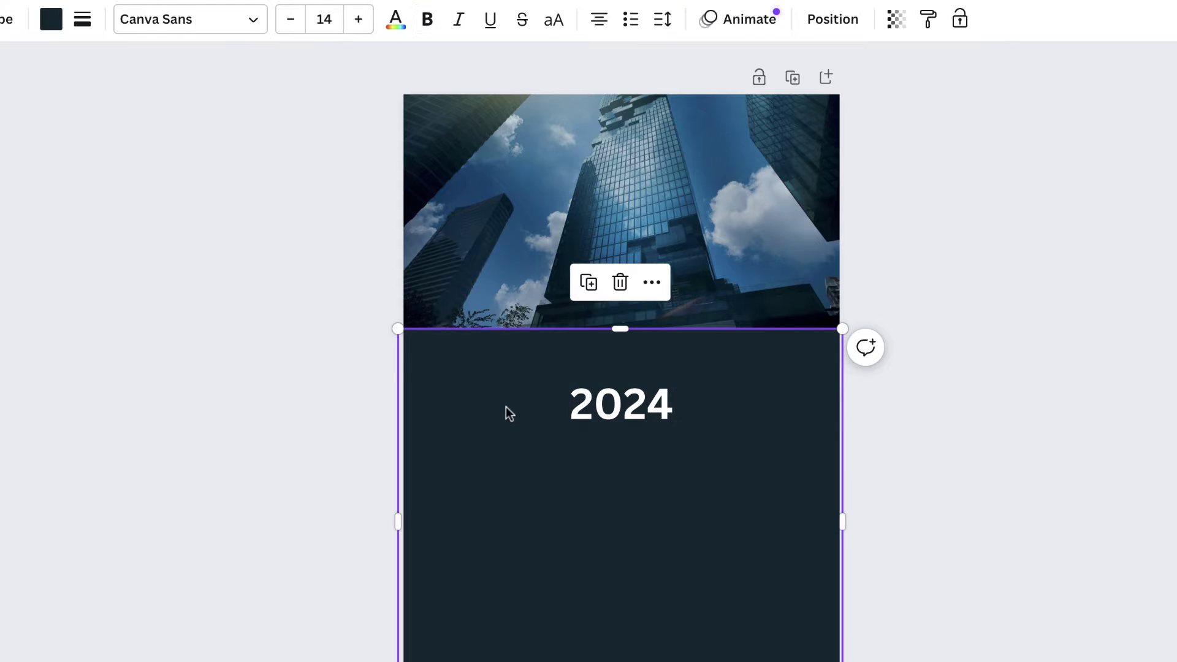
# Change the font of the "2024" heading to Helvetica World
pyautogui.click(613, 408)
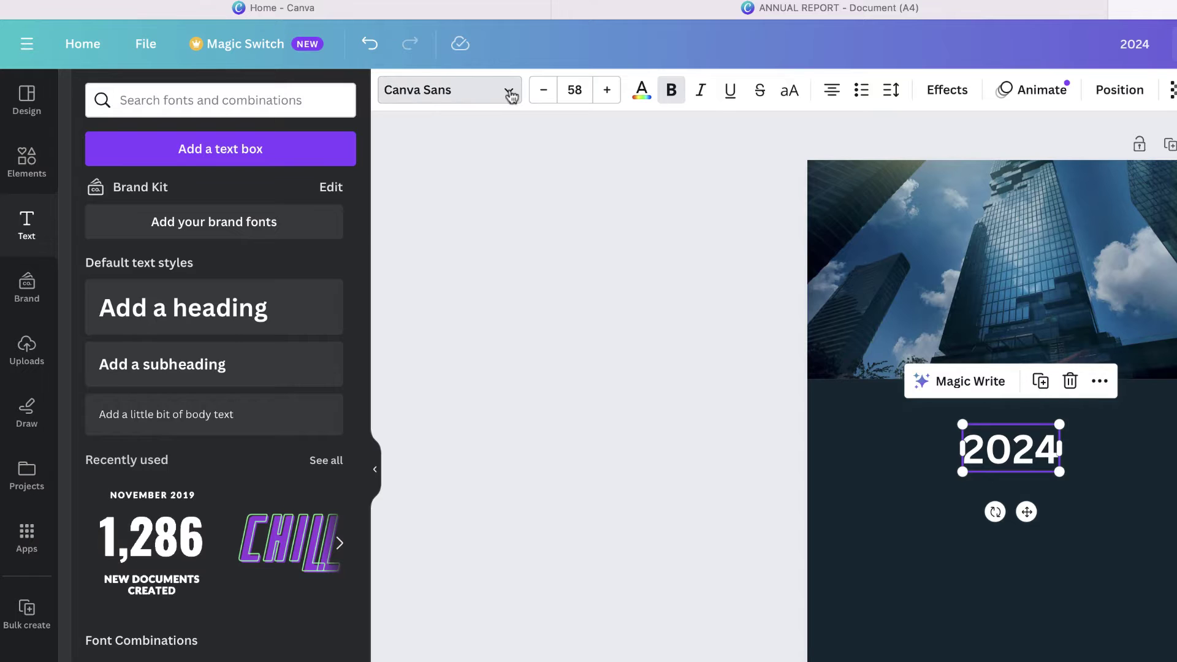
pyautogui.click(461, 89)
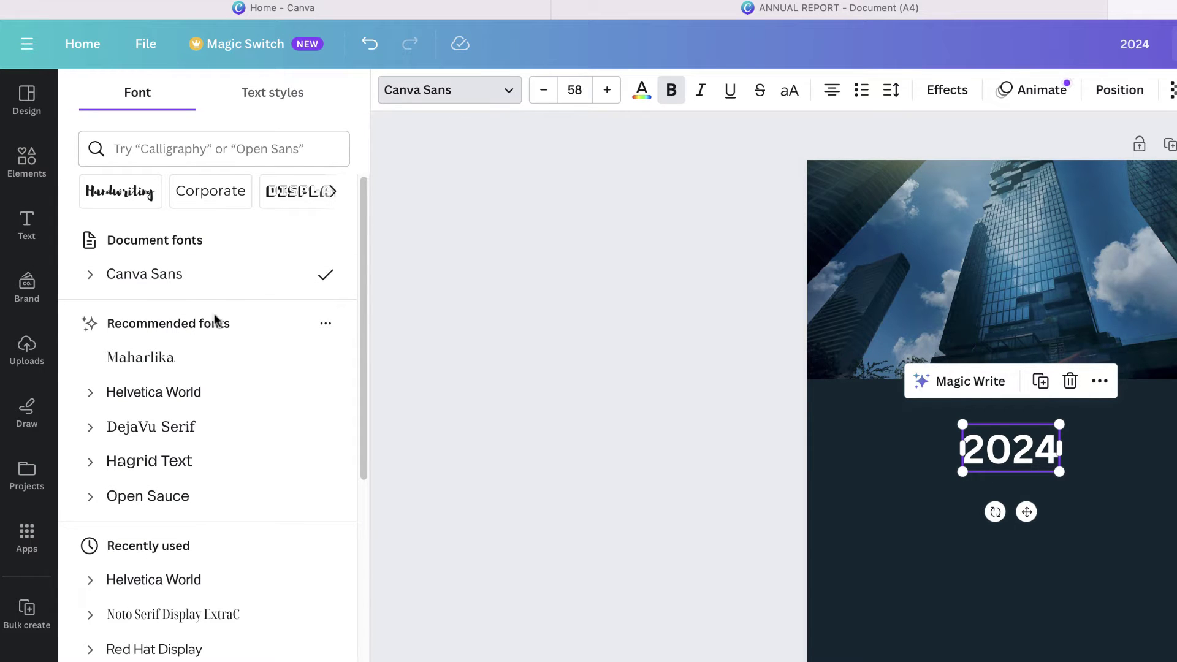
pyautogui.click(186, 398)
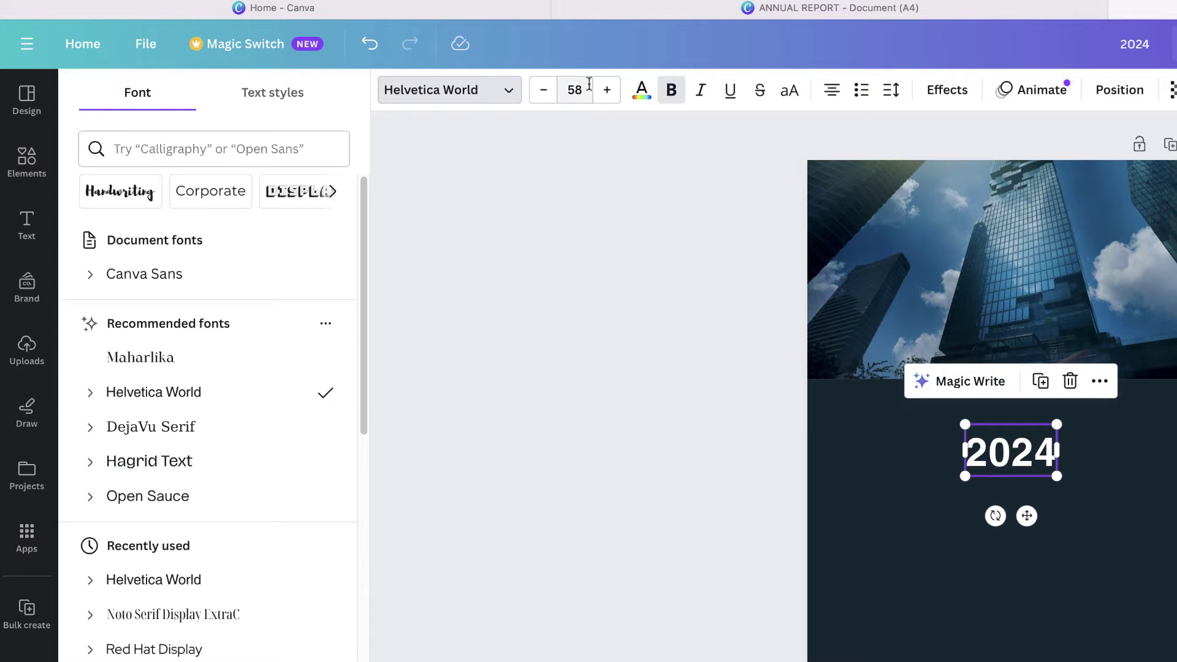
# Set the "2024" heading to size 60 and move it to the left side of the dark rectangle
pyautogui.click(576, 90)
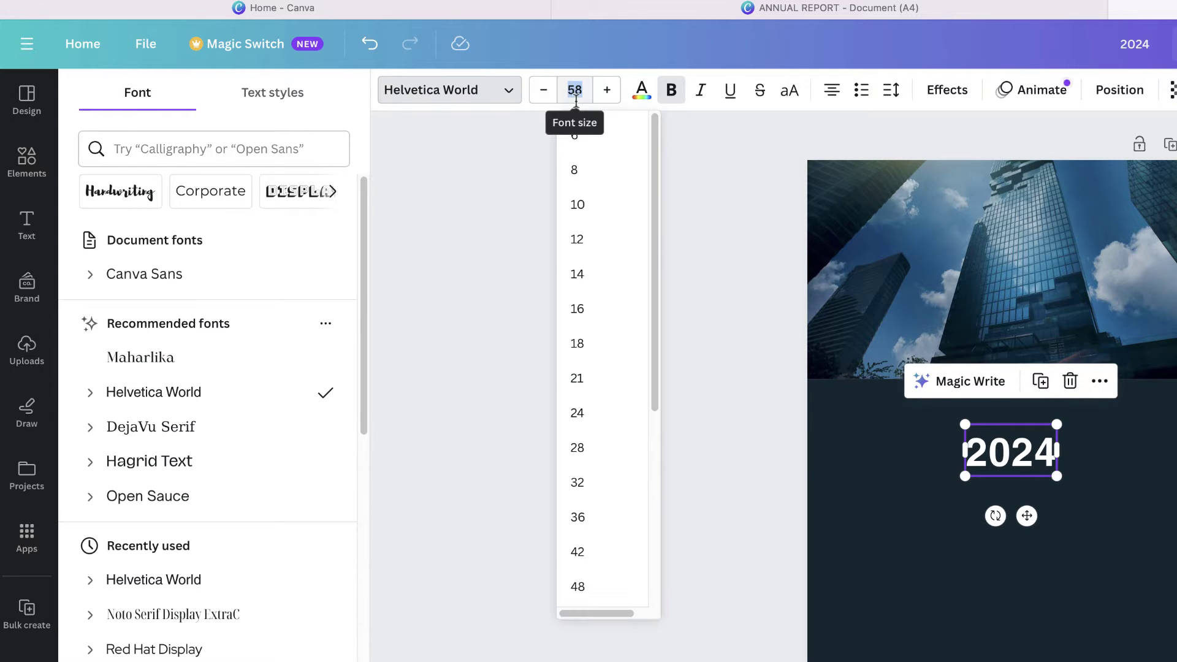
pyautogui.write('60')
pyautogui.press('Return')
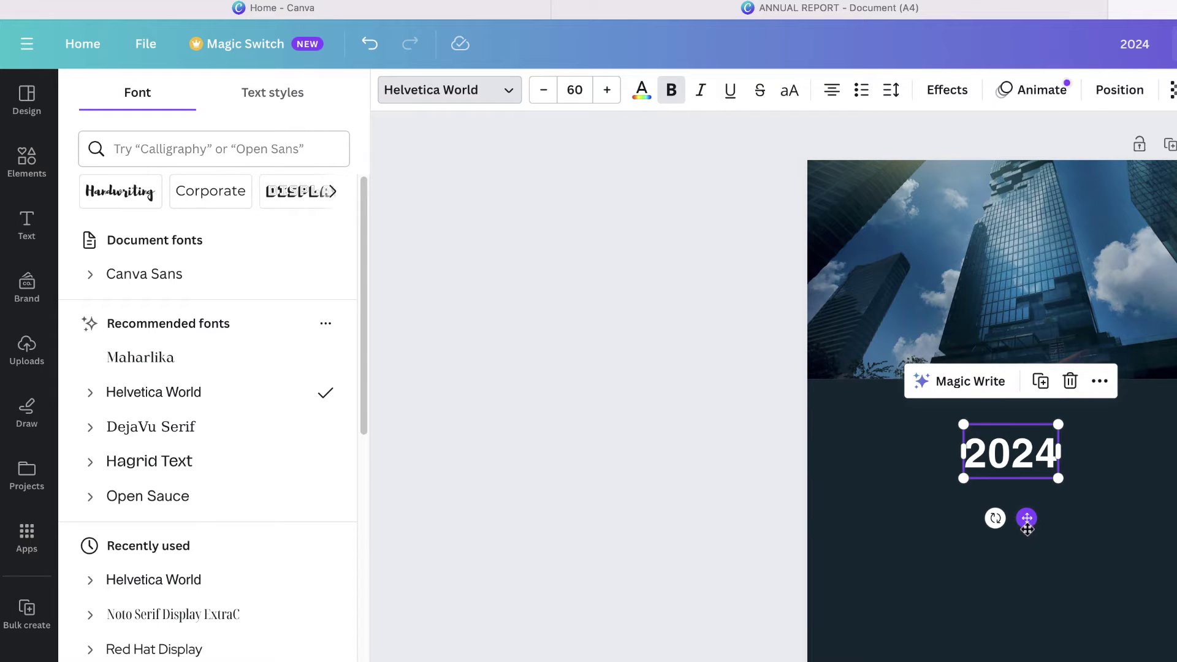
pyautogui.moveTo(1026, 519); pyautogui.dragTo(910, 542)
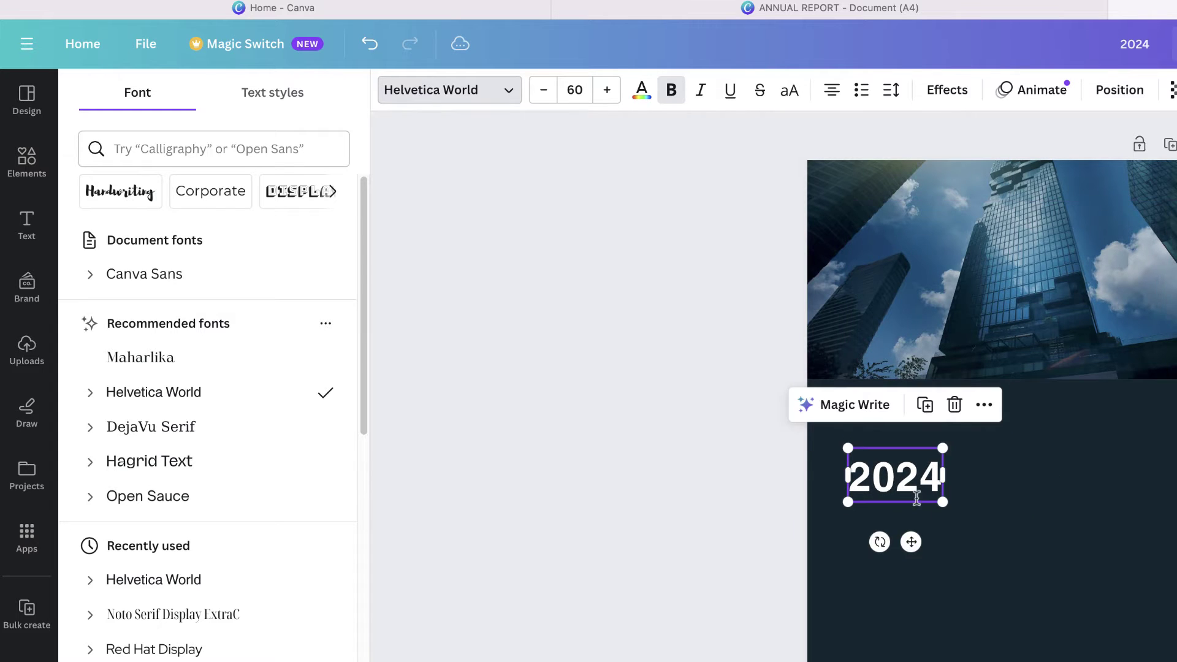
pyautogui.moveTo(902, 469)
pyautogui.mouseDown()
pyautogui.moveTo(915, 507)
pyautogui.moveTo(970, 476)
pyautogui.moveTo(902, 468)
pyautogui.moveTo(920, 476)
pyautogui.mouseUp()
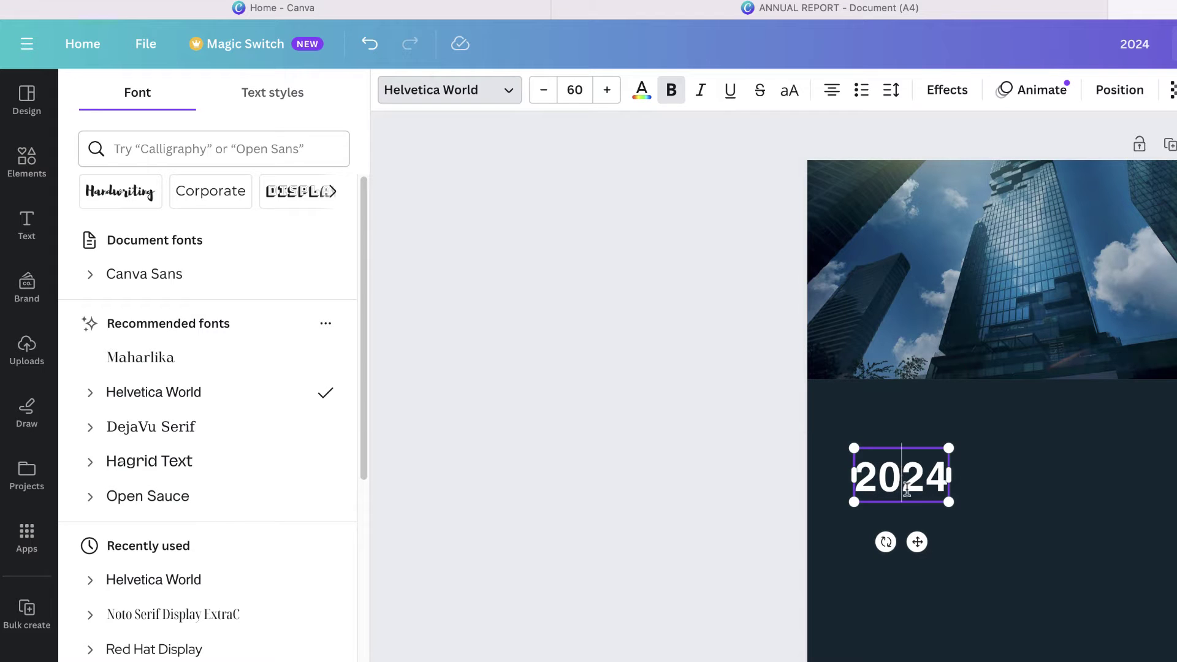
pyautogui.click(973, 525)
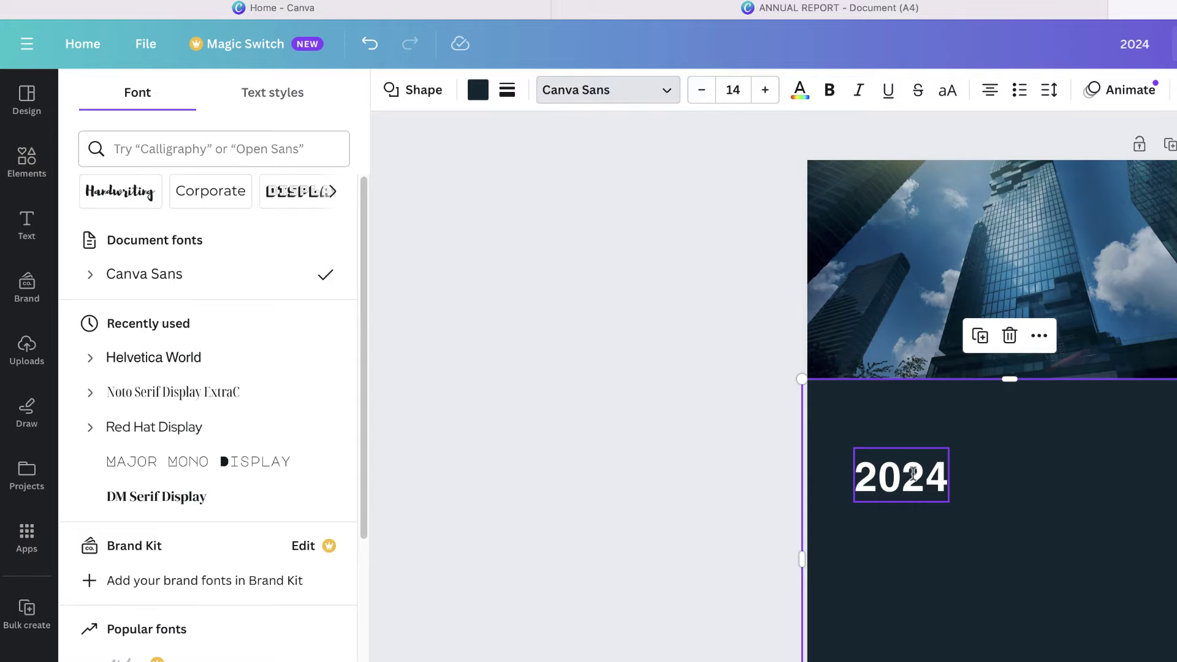
# Duplicate the "2024" heading four times, stacking the copies in a left-aligned column below the original
pyautogui.click(913, 475)
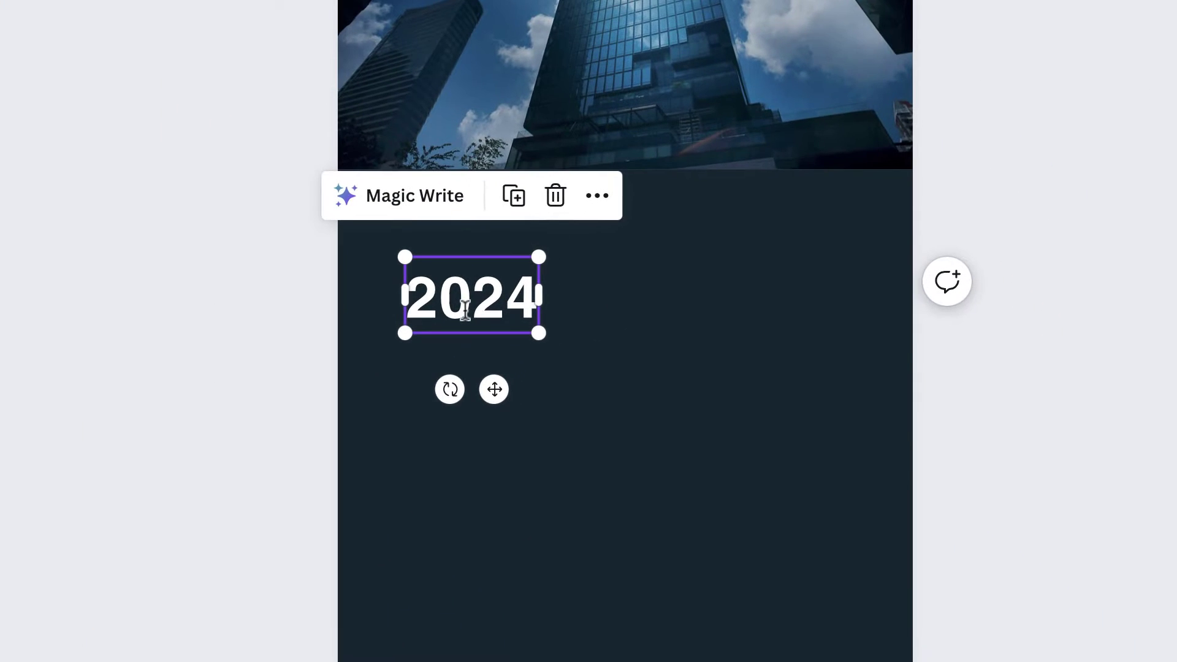
pyautogui.click(520, 199)
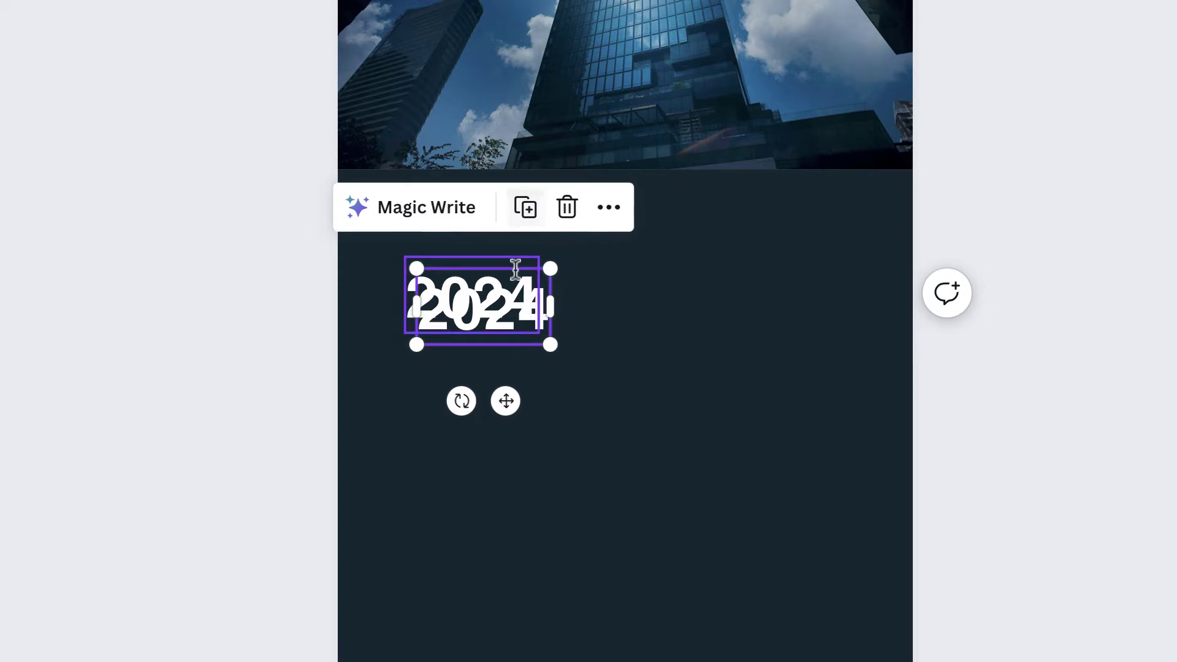
pyautogui.moveTo(506, 401); pyautogui.dragTo(495, 459)
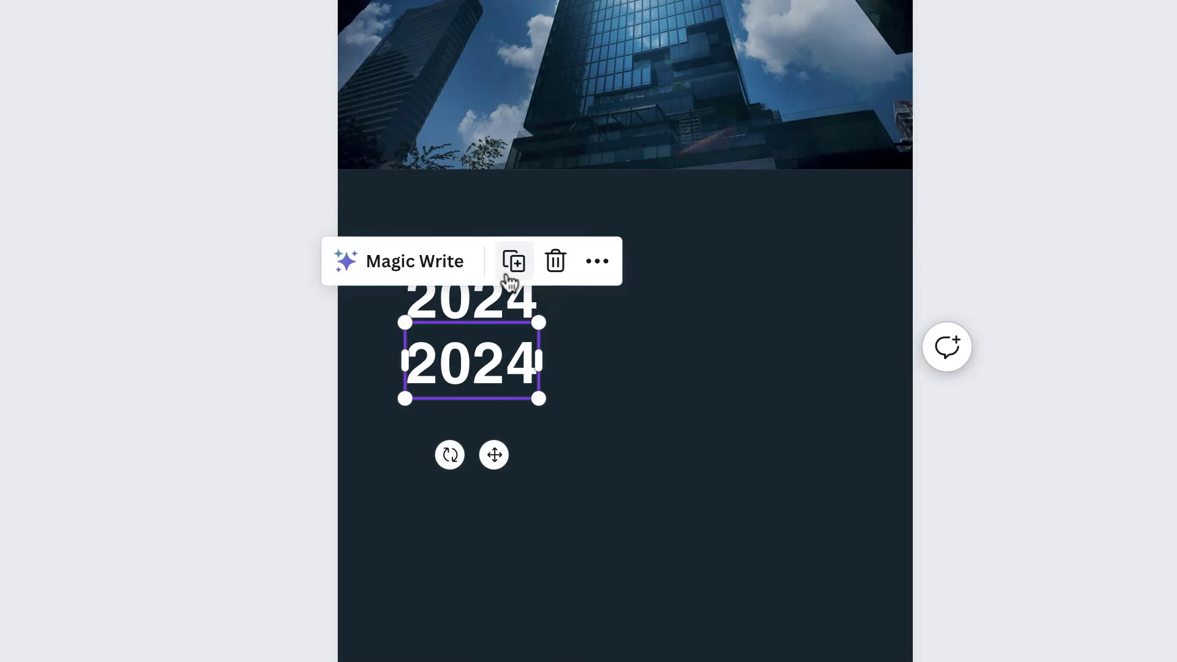
pyautogui.click(517, 264)
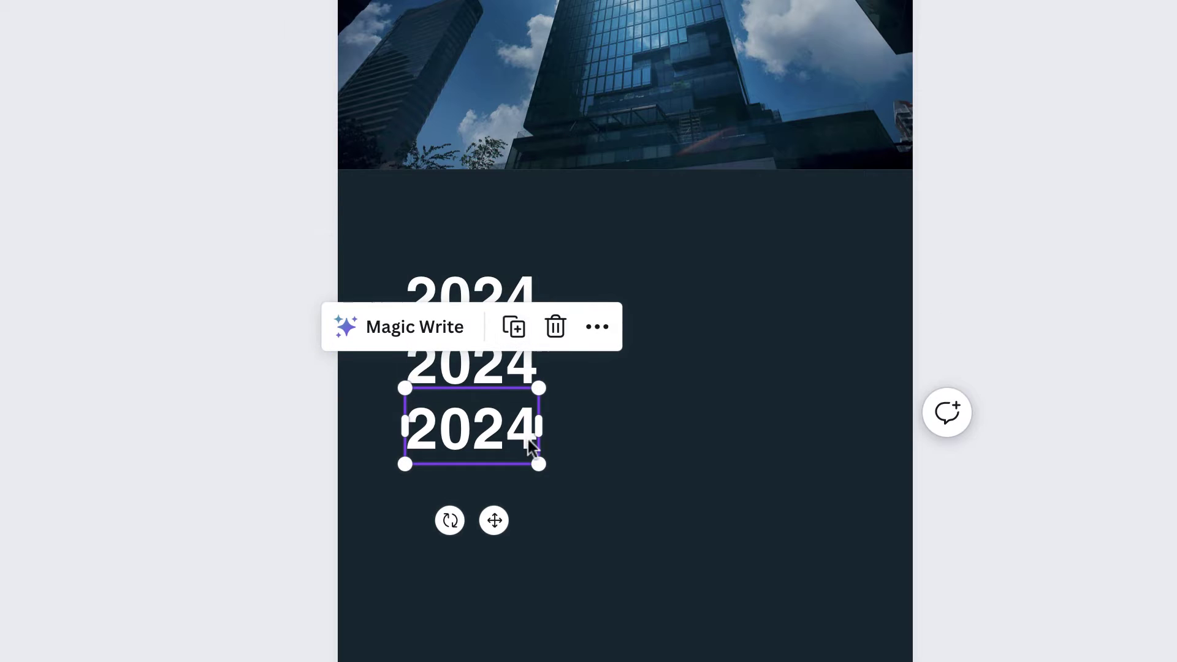
pyautogui.click(516, 327)
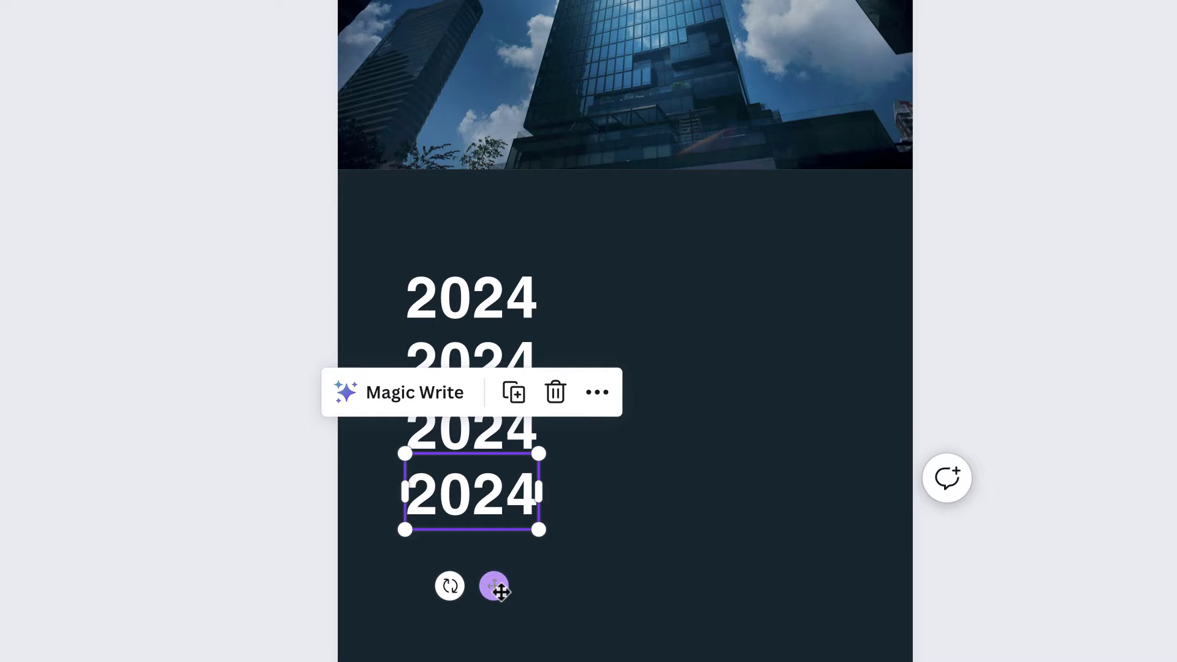
pyautogui.click(517, 391)
# Move one "2024" copy to the lower-right area of the dark rectangle and reposition the remaining copies below the original
pyautogui.click(518, 373)
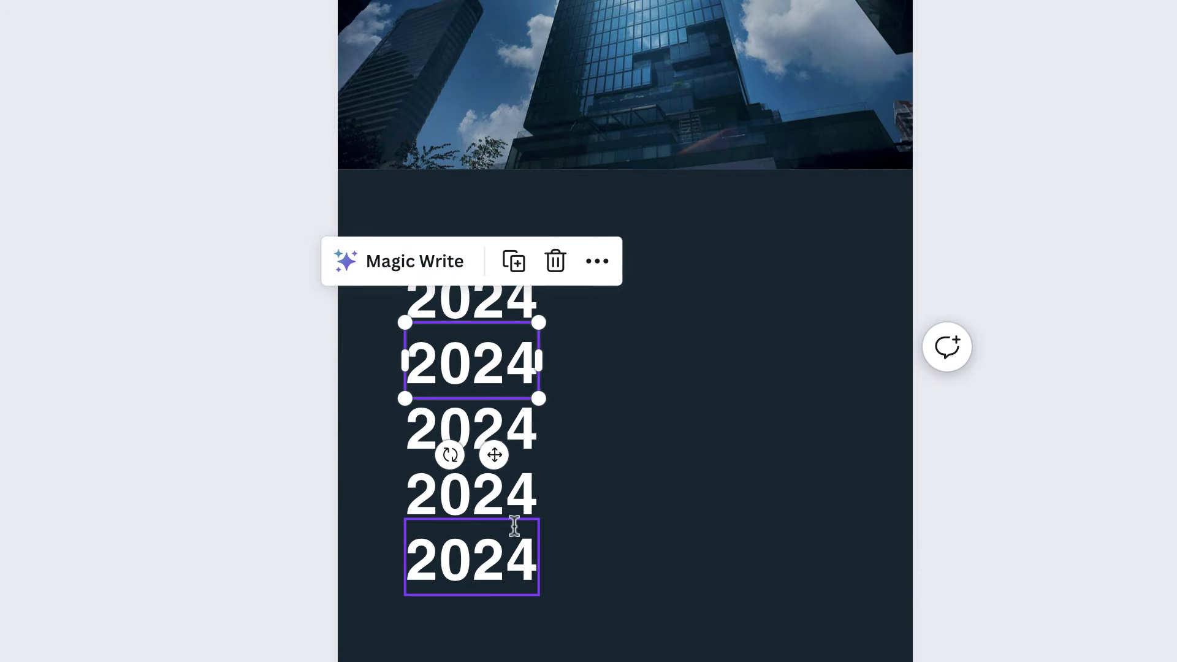
pyautogui.moveTo(494, 457); pyautogui.dragTo(811, 656)
pyautogui.click(493, 448)
pyautogui.moveTo(527, 427); pyautogui.dragTo(526, 375)
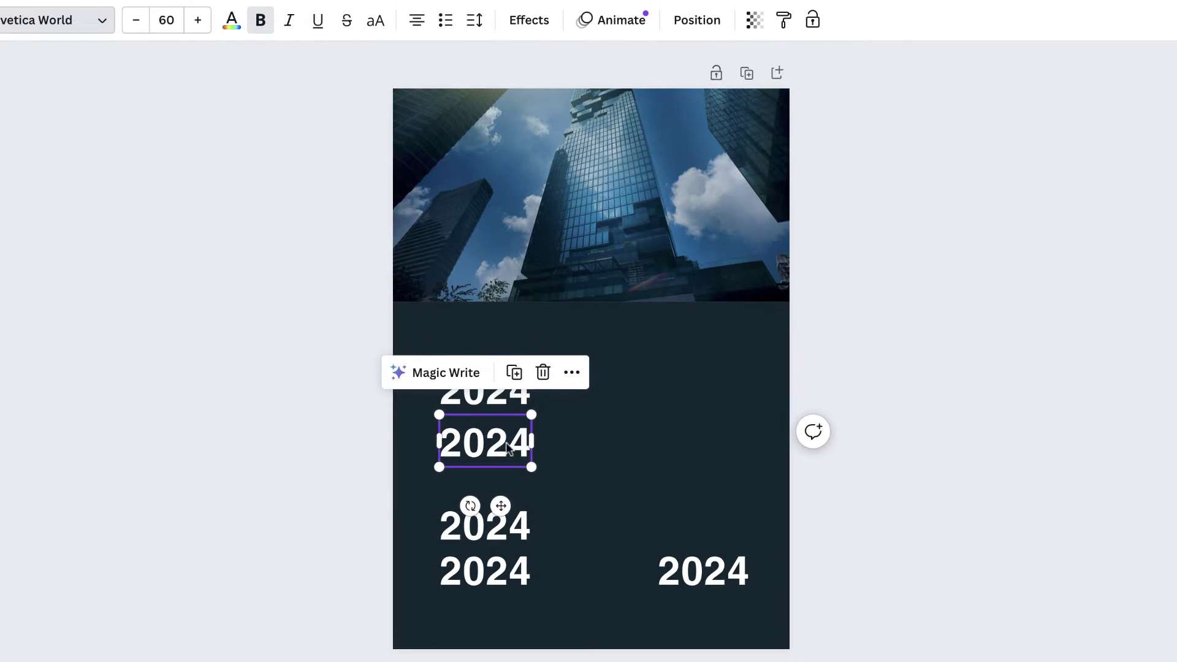
# Replace the text of the three copies below "2024" with ANNUAL, BUSINESS and REPORT, and stack them closely in that order
pyautogui.doubleClick(508, 446)
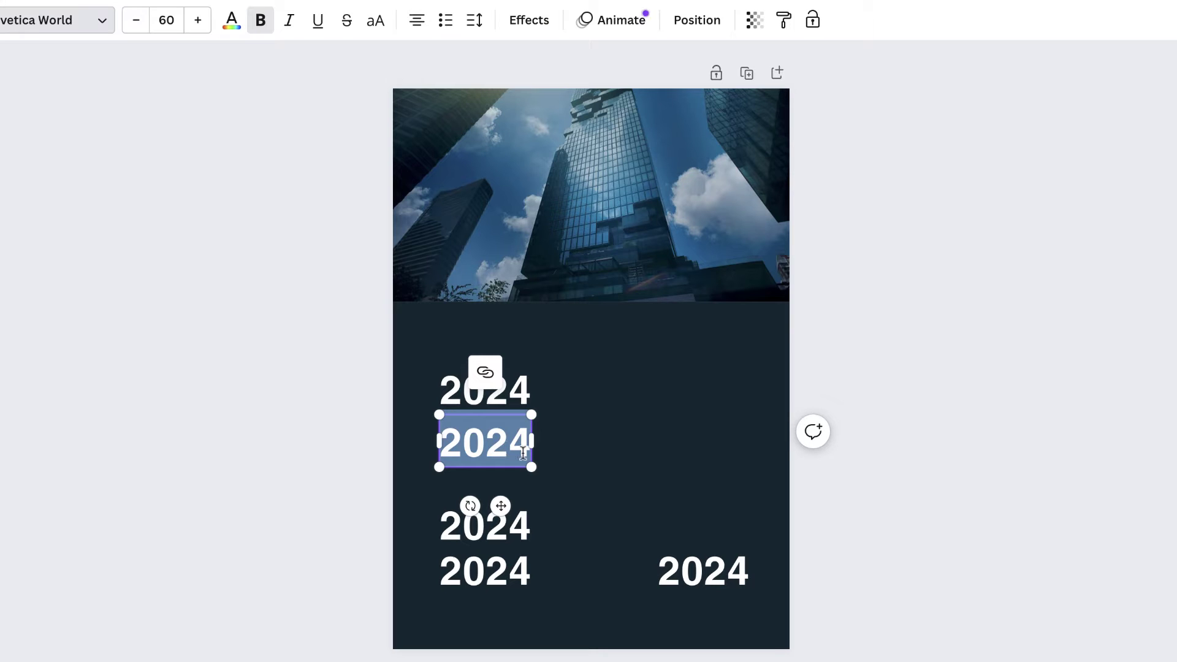
pyautogui.write('ANNUAL')
pyautogui.doubleClick(484, 495)
pyautogui.write('BUSINESS')
pyautogui.moveTo(570, 521); pyautogui.dragTo(637, 487)
pyautogui.doubleClick(502, 576)
pyautogui.write('REPORT')
pyautogui.moveTo(504, 623); pyautogui.dragTo(505, 580)
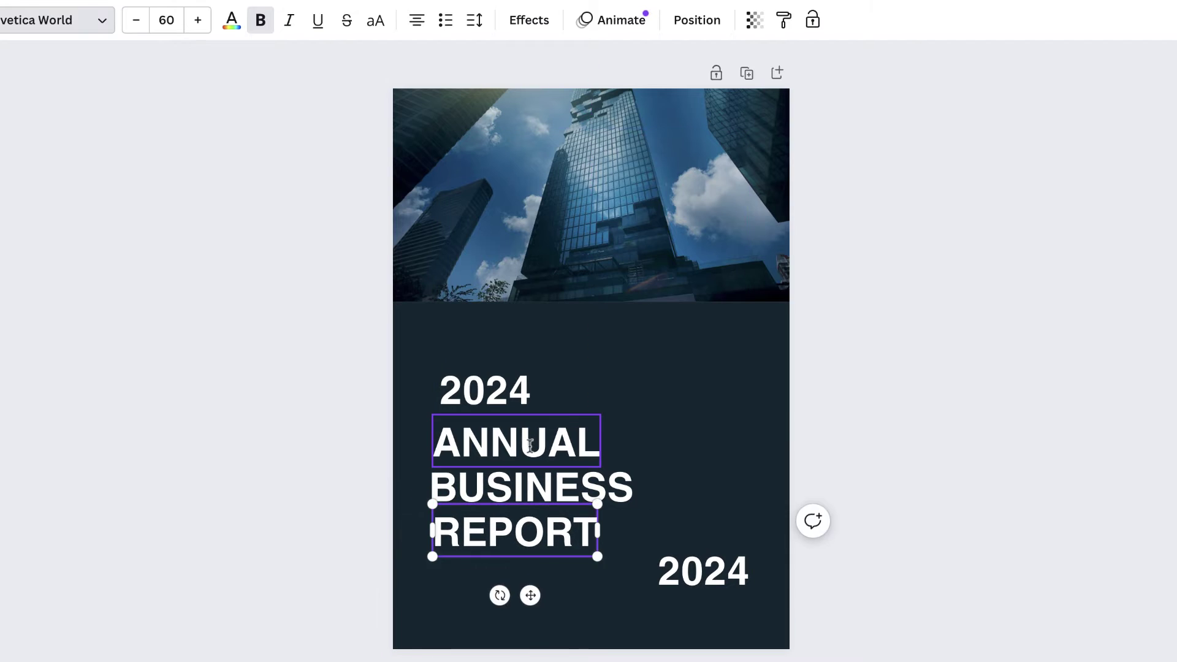
pyautogui.click(567, 457)
pyautogui.moveTo(652, 435)
pyautogui.mouseDown()
pyautogui.moveTo(609, 468)
pyautogui.moveTo(652, 423)
pyautogui.mouseUp()
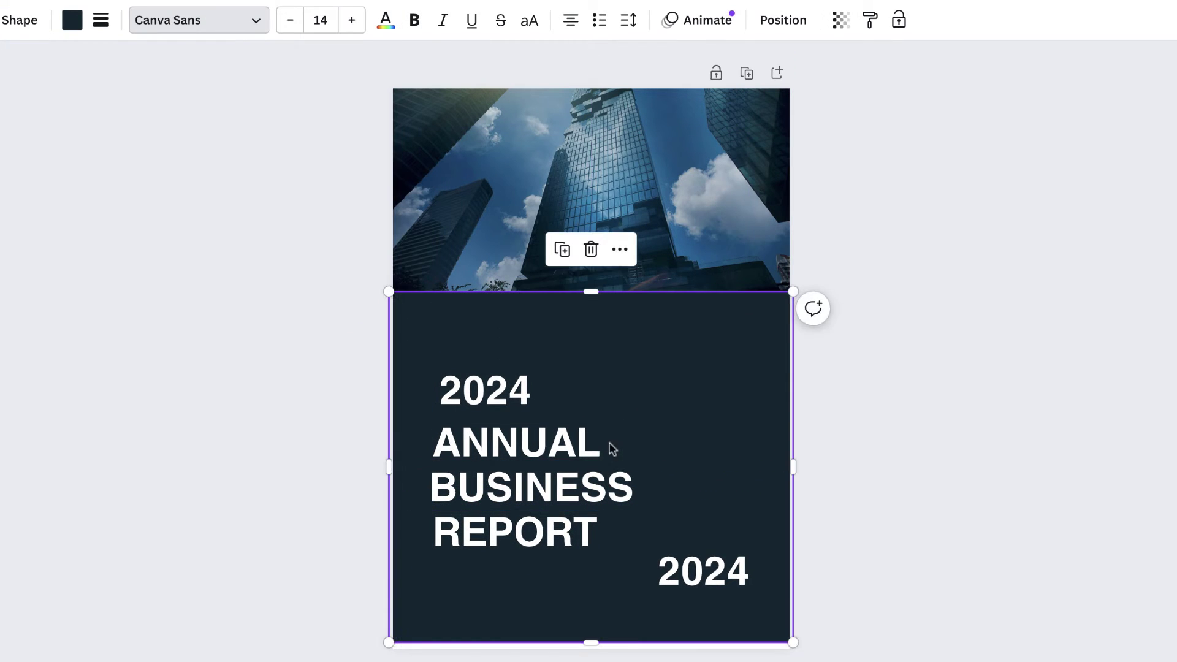
pyautogui.click(572, 444)
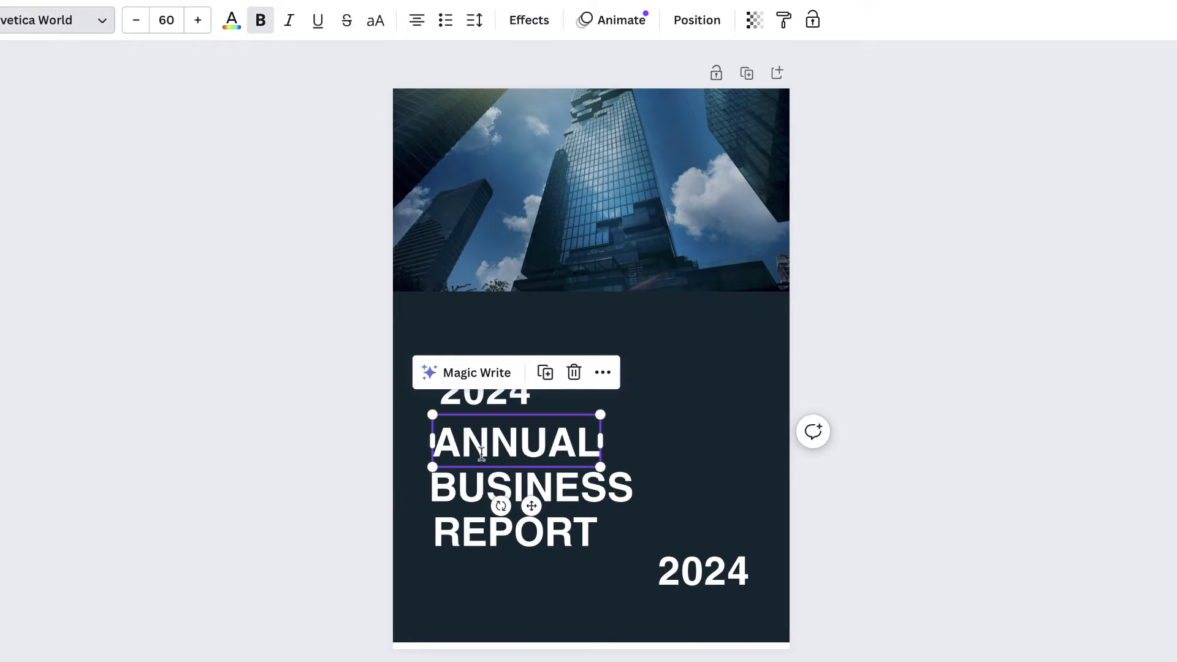
pyautogui.moveTo(650, 447)
pyautogui.mouseDown()
pyautogui.moveTo(601, 478)
pyautogui.moveTo(625, 438)
pyautogui.moveTo(649, 451)
pyautogui.mouseUp()
# Set the font size of the ANNUAL, BUSINESS and REPORT lines together to 50
pyautogui.click(533, 446)
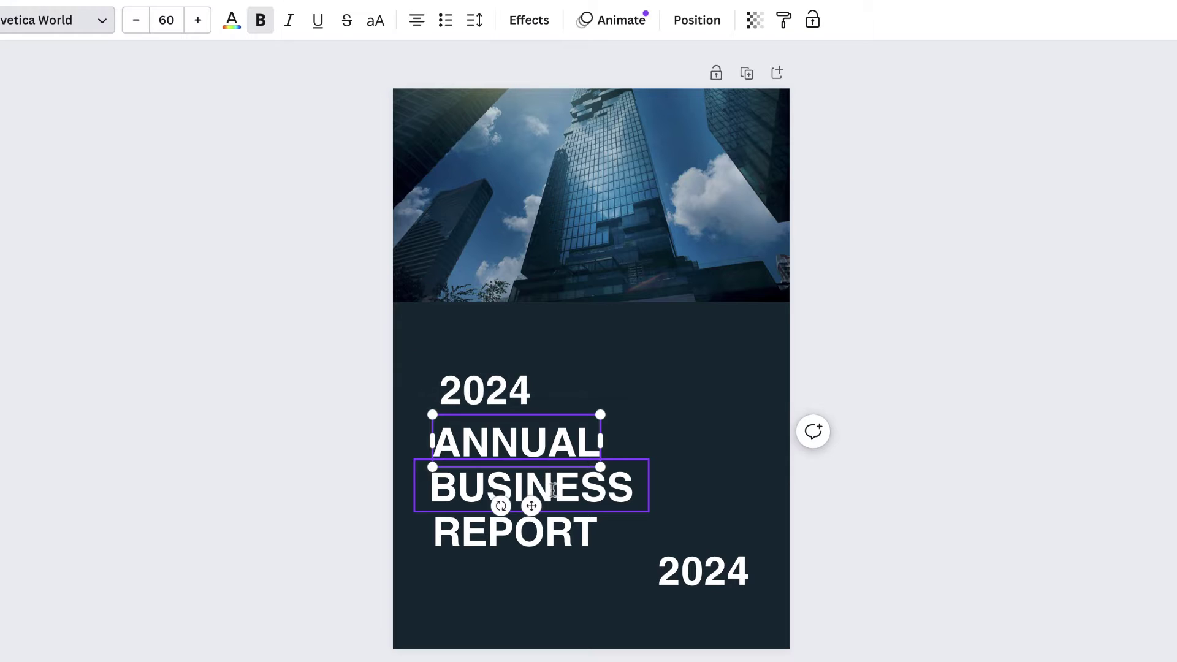
pyautogui.keyDown('shift'); pyautogui.click(553, 489); pyautogui.keyUp('shift')
pyautogui.keyDown('shift'); pyautogui.click(544, 529); pyautogui.keyUp('shift')
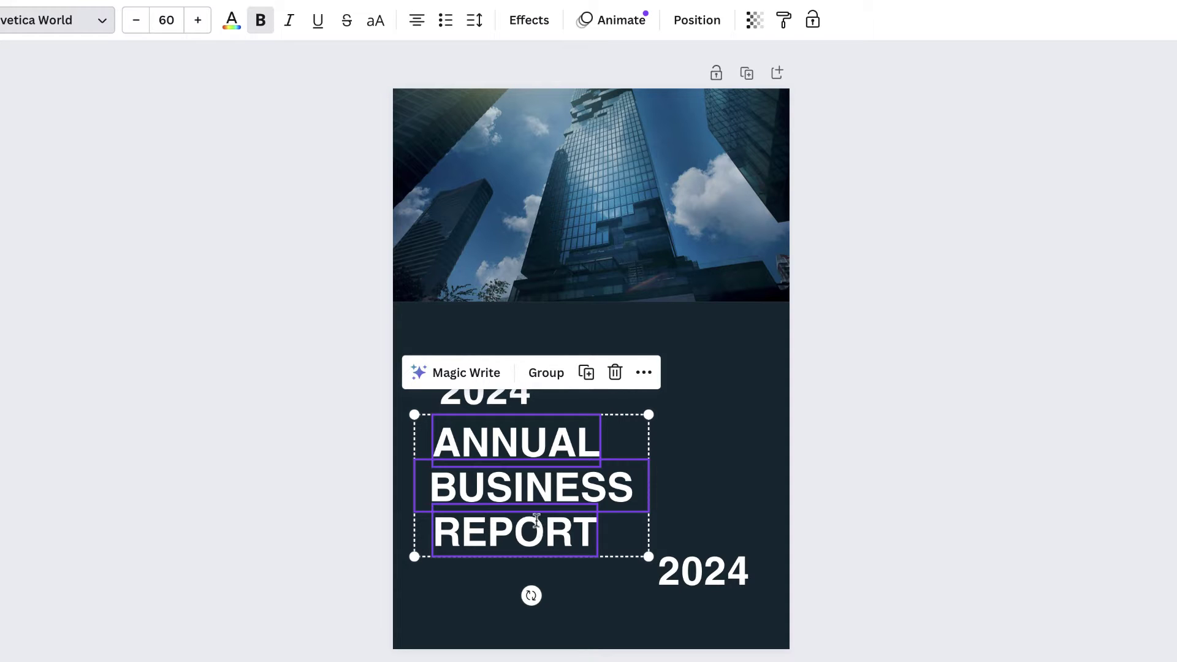
pyautogui.click(167, 21)
pyautogui.write('50')
pyautogui.press('Return')
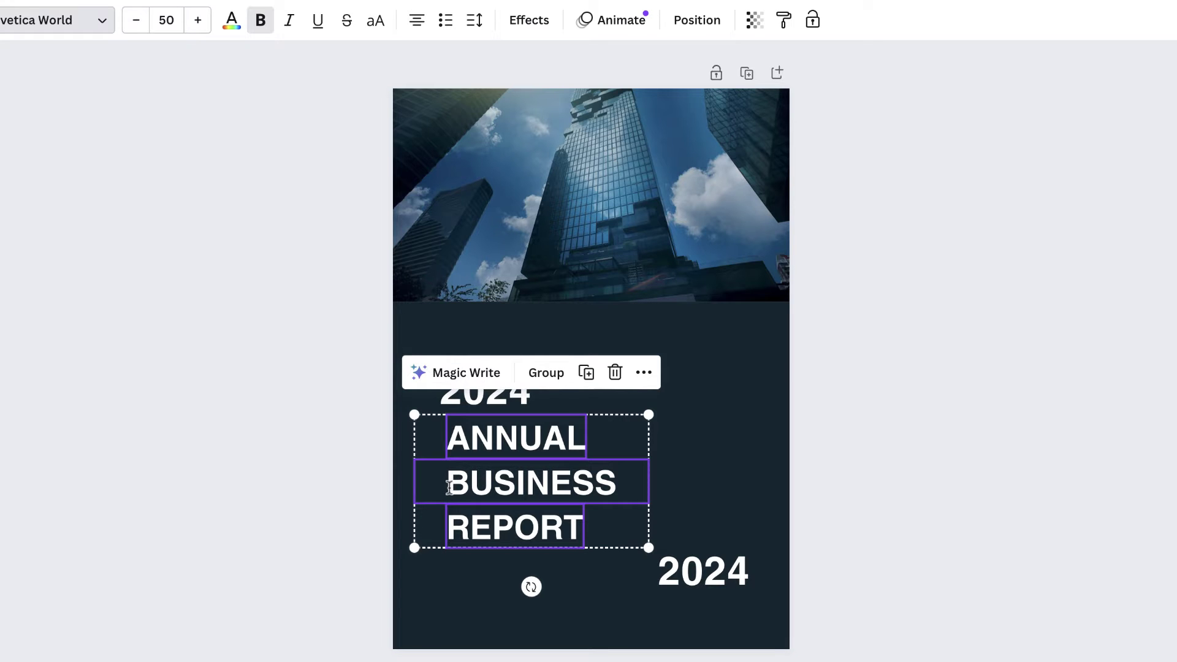
# Left-align the text inside the three title lines and align their text boxes to a common left edge
pyautogui.click(418, 25)
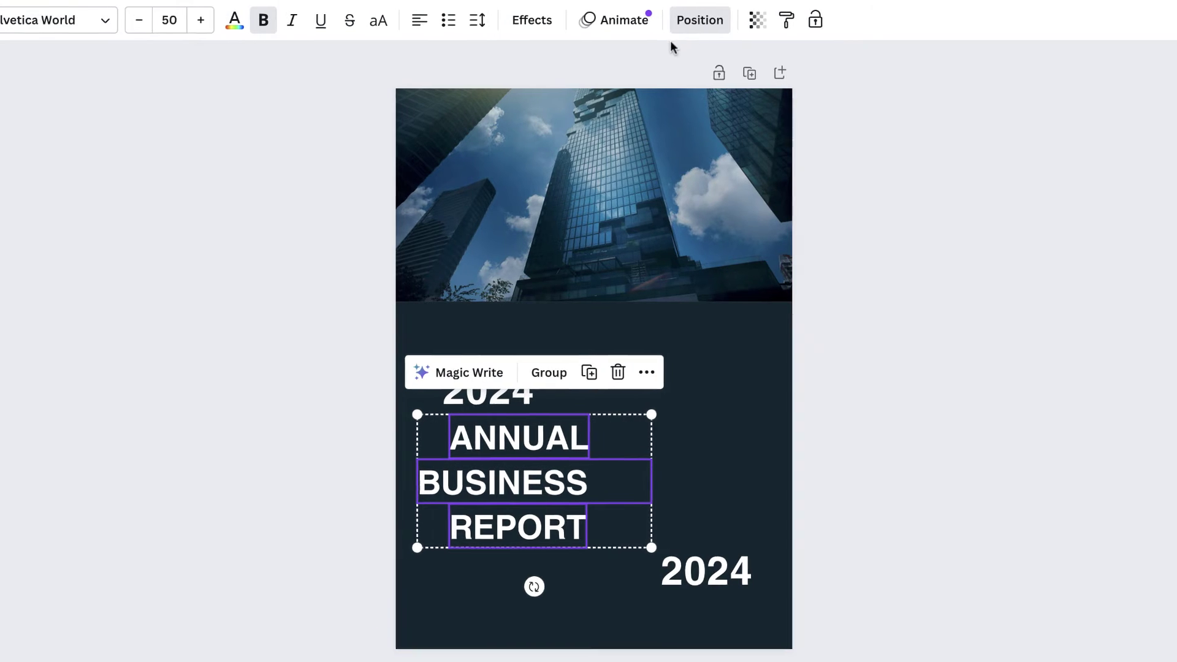
pyautogui.click(699, 20)
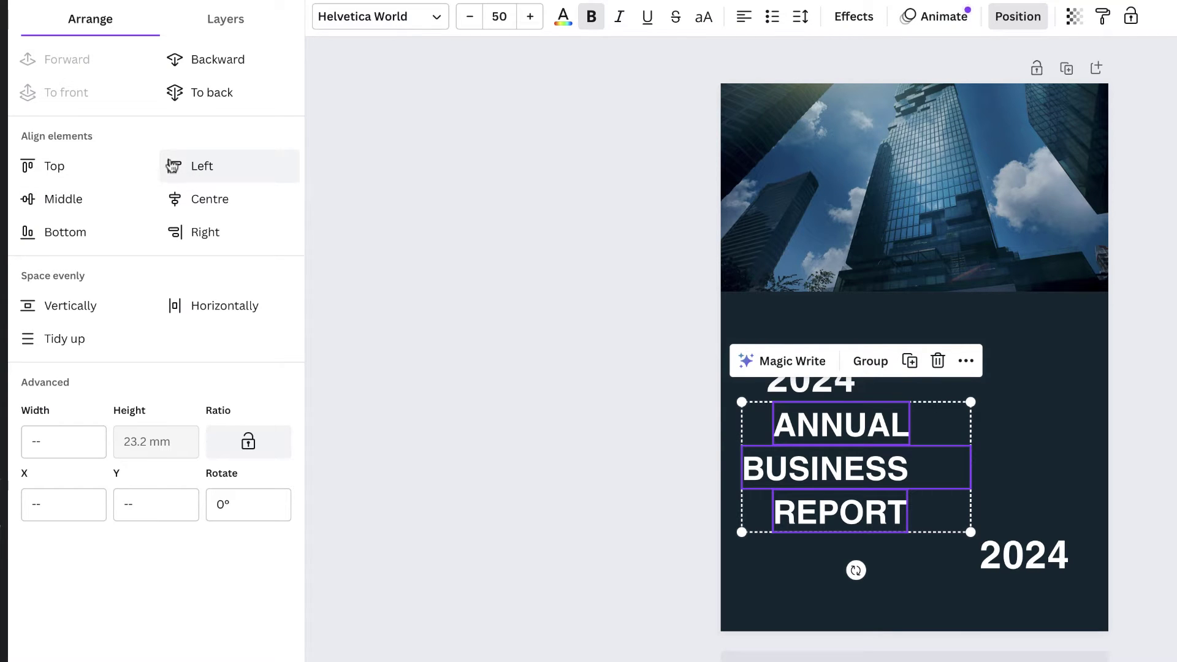
pyautogui.click(201, 169)
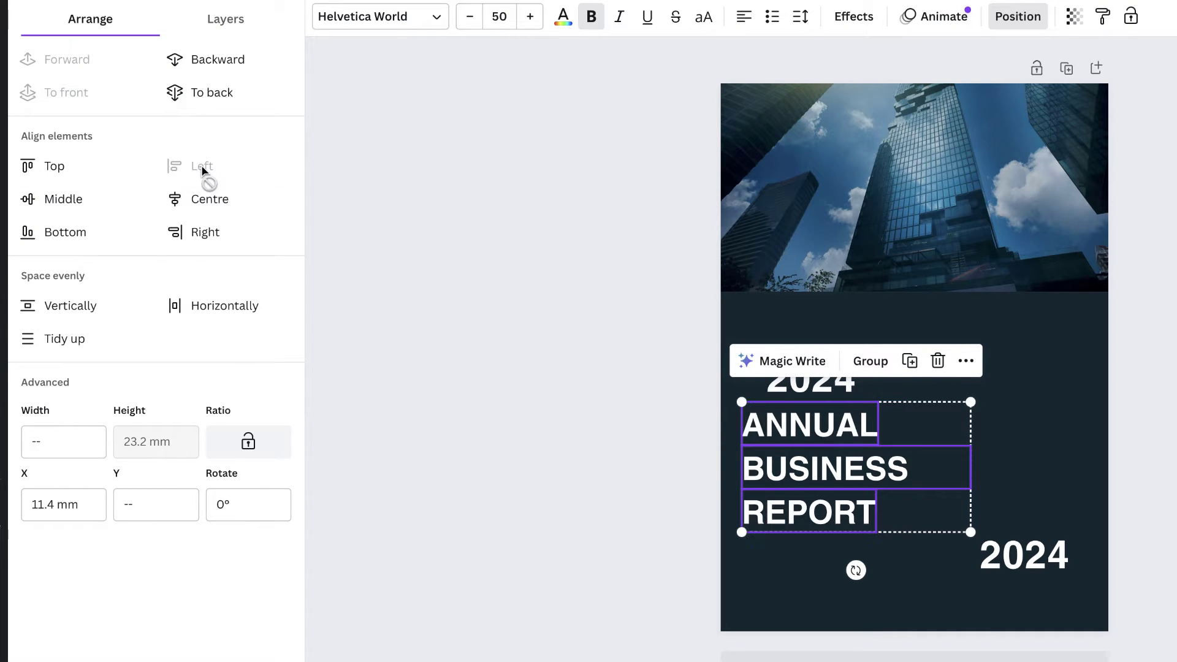
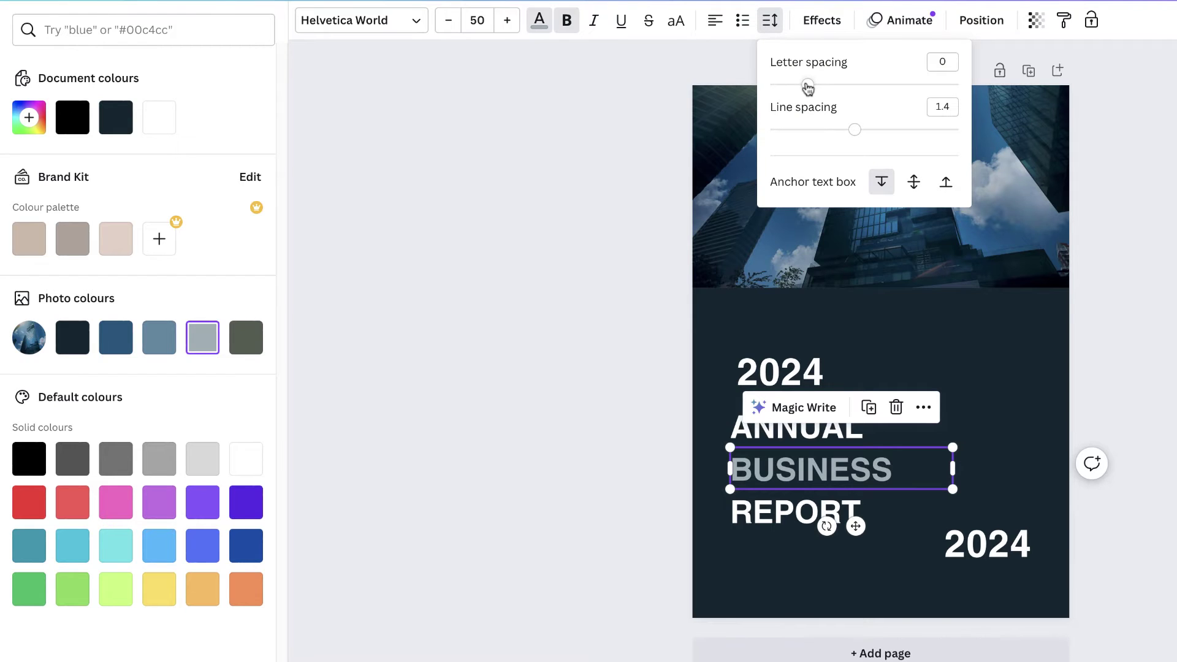
# Set the letter spacing of BUSINESS to 89 and move BUSINESS and REPORT up closer beneath ANNUAL
pyautogui.moveTo(807, 88); pyautogui.dragTo(824, 91)
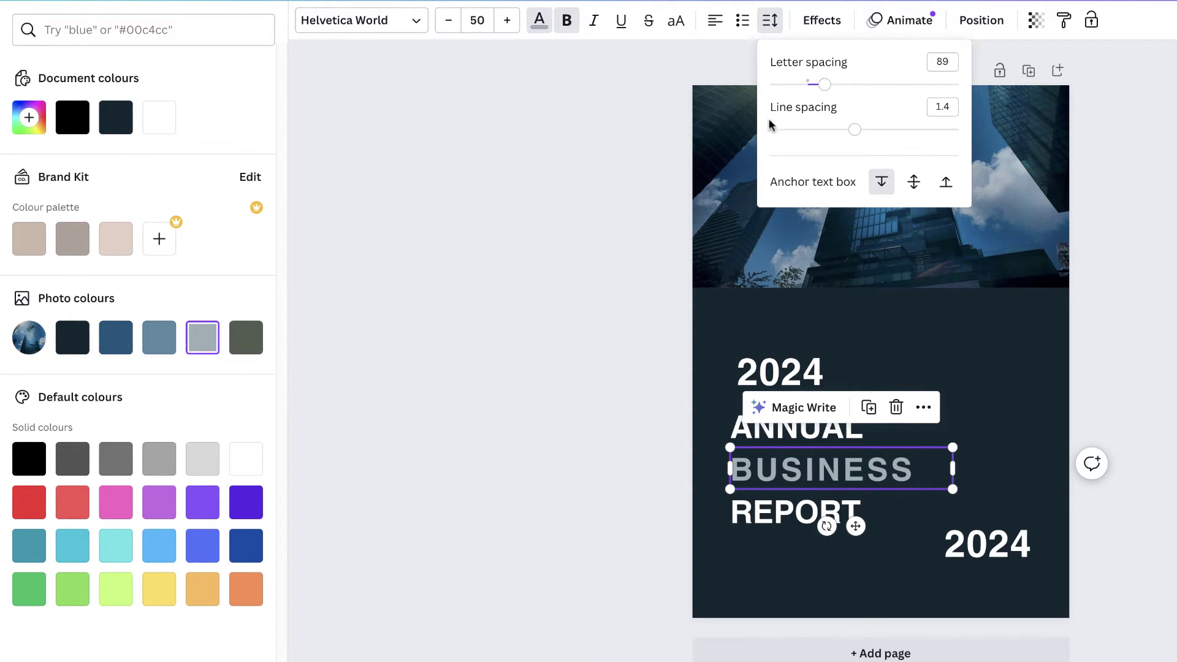
pyautogui.click(832, 560)
pyautogui.click(829, 471)
pyautogui.moveTo(829, 471); pyautogui.dragTo(829, 459)
pyautogui.moveTo(804, 511); pyautogui.dragTo(796, 488)
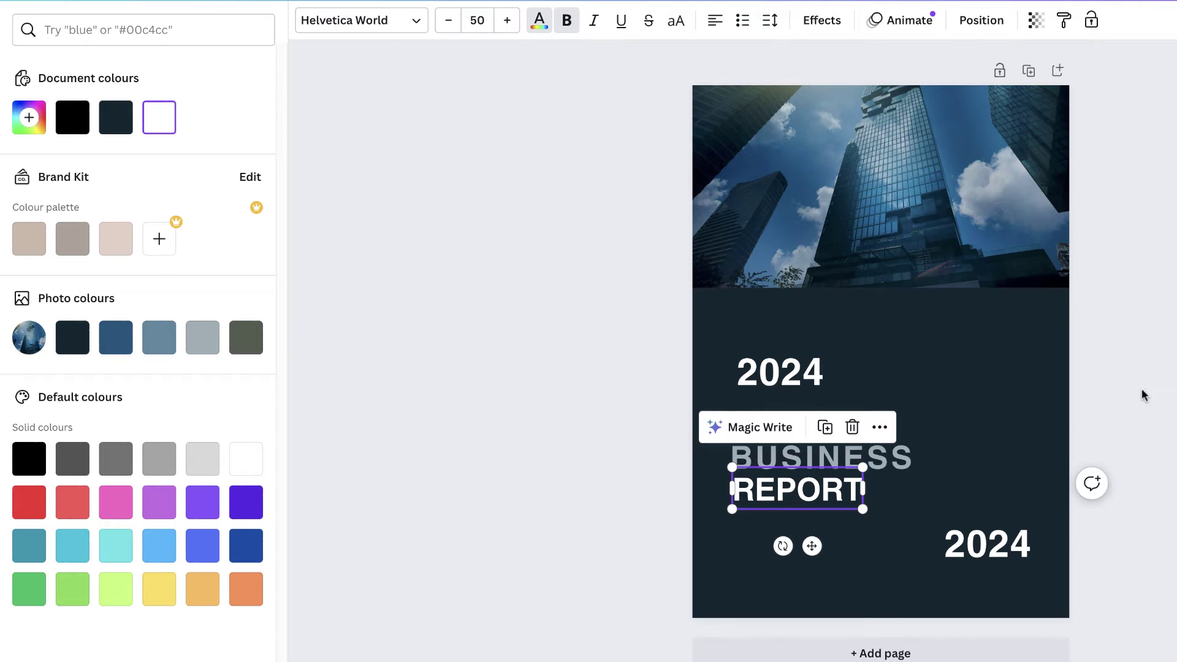
pyautogui.click(952, 436)
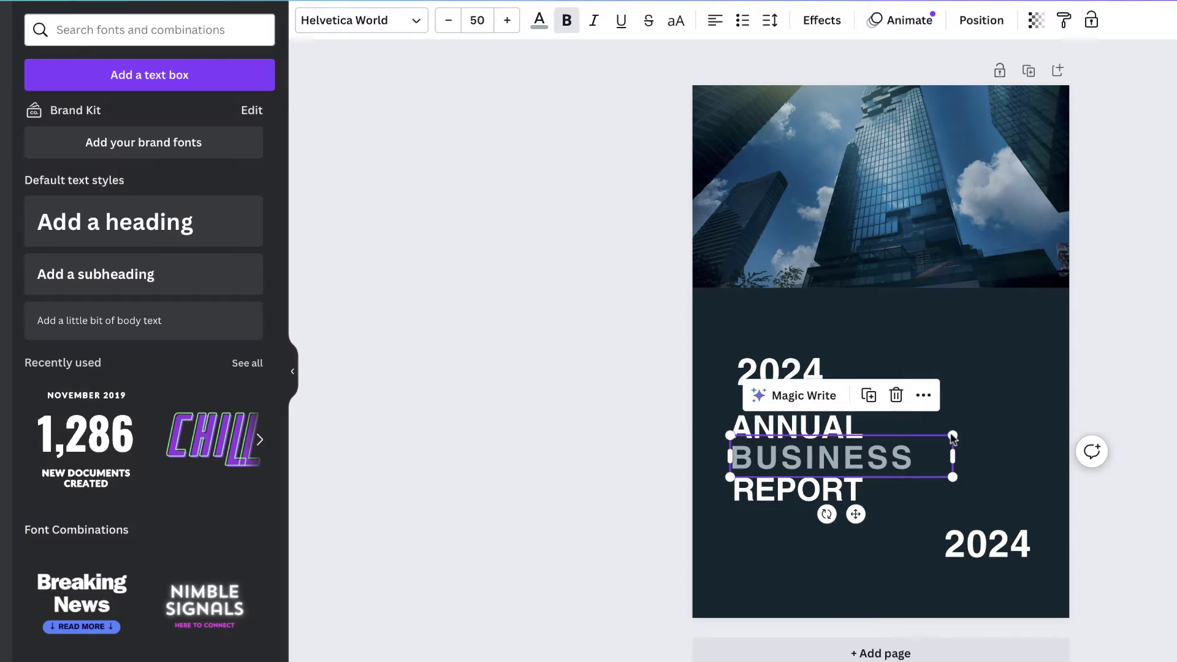
# Space ANNUAL, BUSINESS and REPORT evenly in the vertical direction and align the three boxes to the left
pyautogui.click(829, 432)
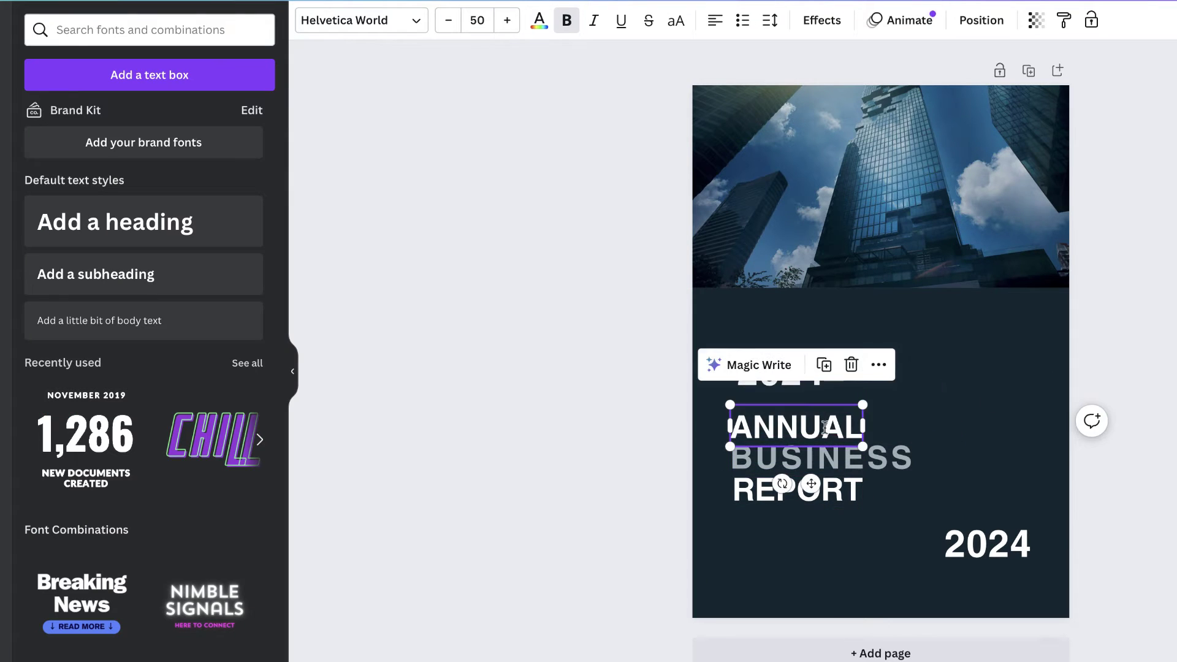
pyautogui.keyDown('shift'); pyautogui.click(821, 457); pyautogui.keyUp('shift')
pyautogui.keyDown('shift'); pyautogui.click(817, 489); pyautogui.keyUp('shift')
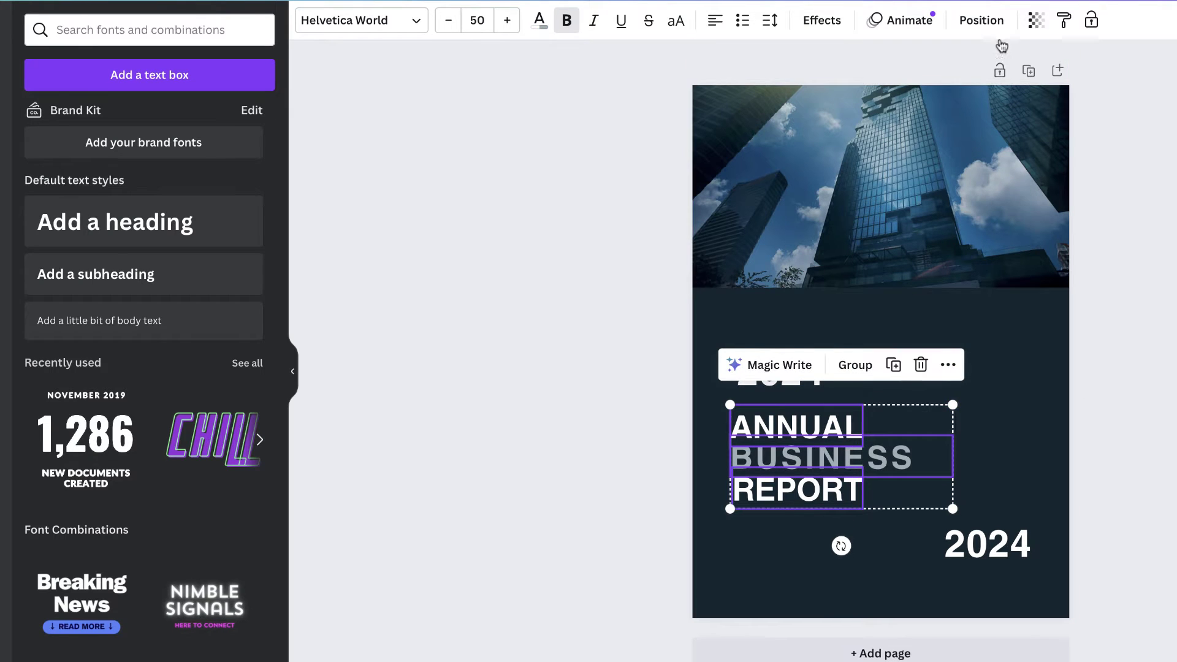
pyautogui.click(983, 22)
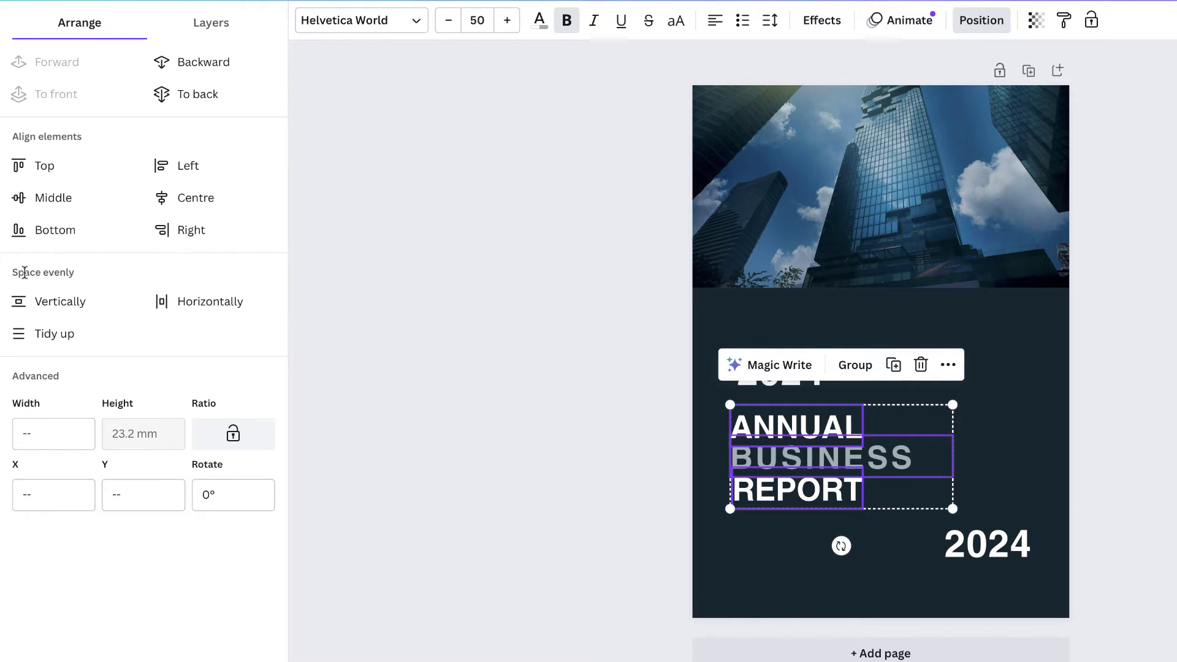
pyautogui.click(62, 307)
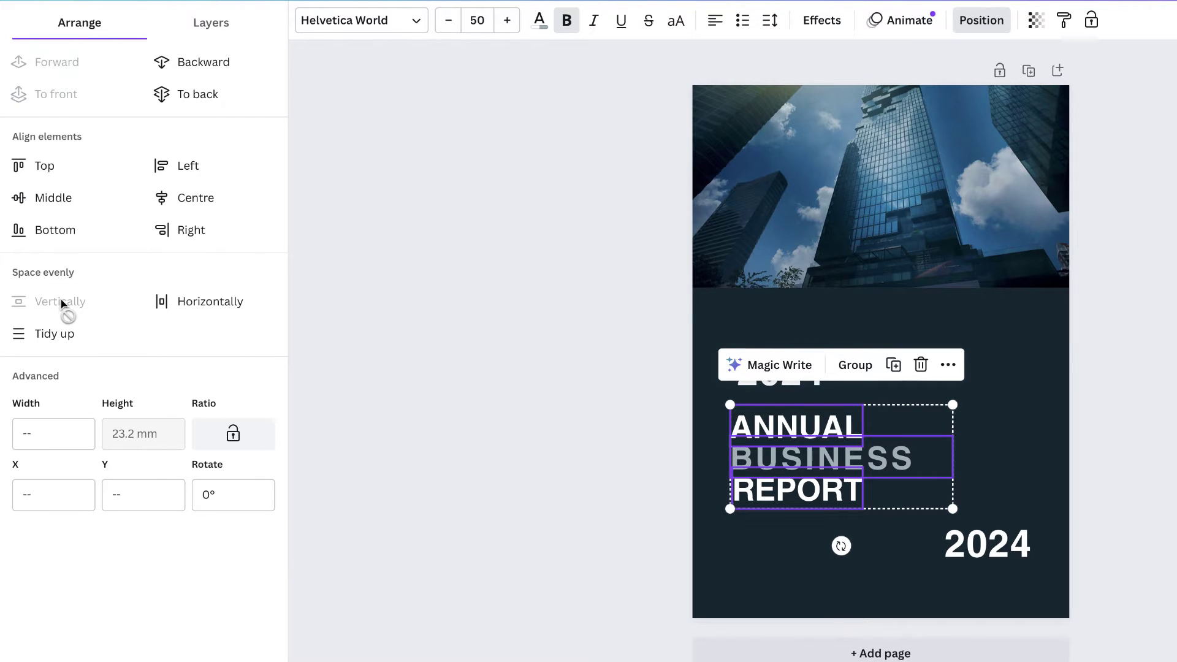
pyautogui.click(186, 171)
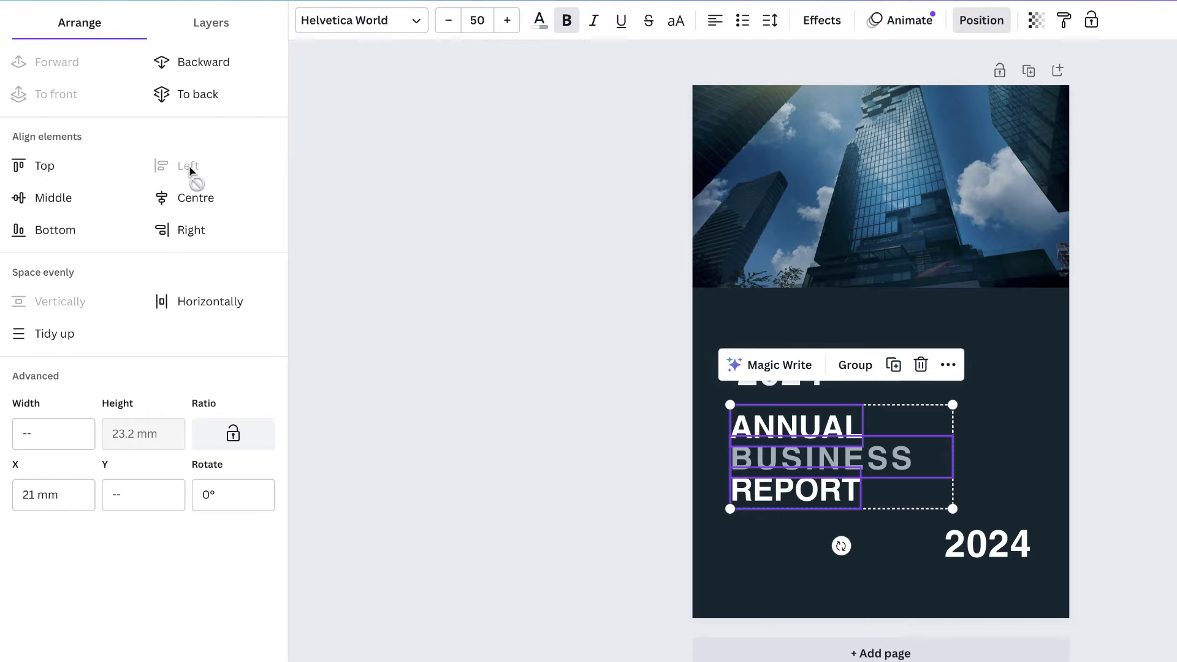
# Group the three title lines and nudge the group slightly up to Y 177.67 mm
pyautogui.click(855, 365)
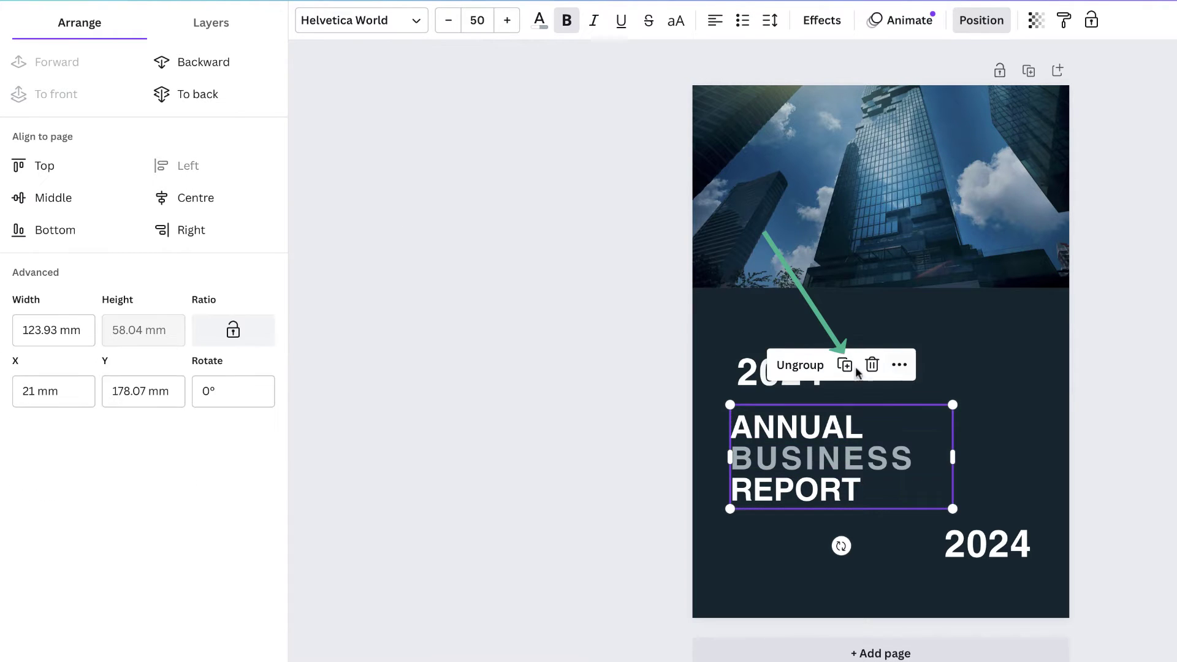
pyautogui.moveTo(822, 451)
pyautogui.mouseDown()
pyautogui.moveTo(828, 459)
pyautogui.moveTo(848, 416)
pyautogui.moveTo(843, 459)
pyautogui.moveTo(821, 455)
pyautogui.mouseUp()
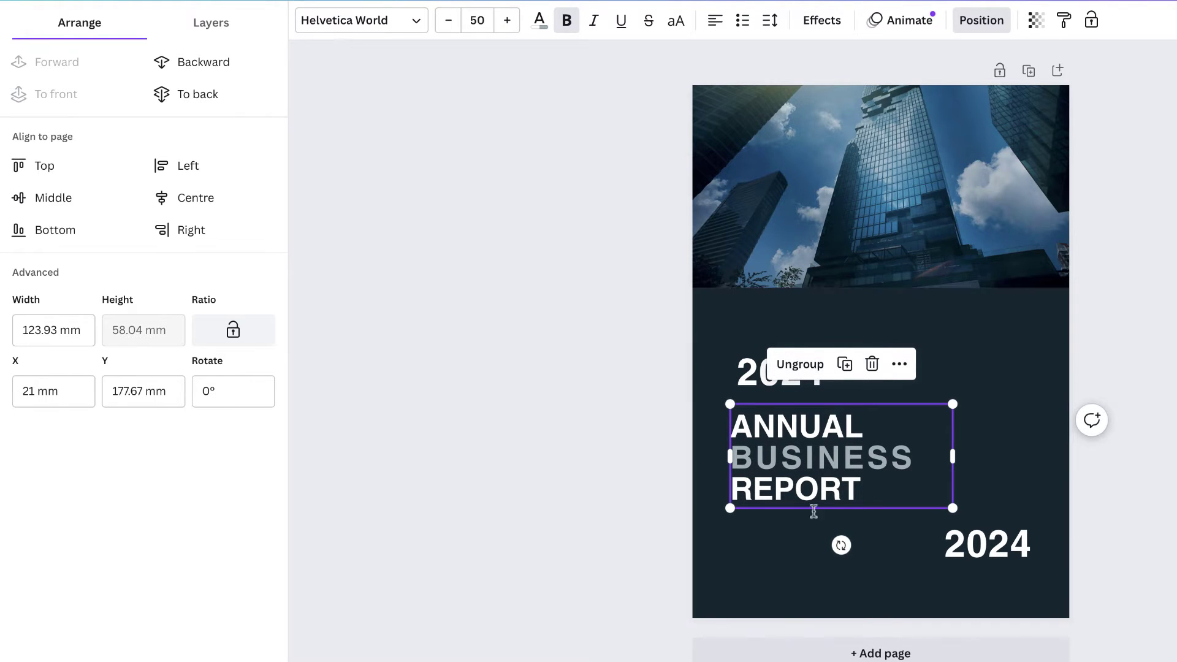
# Replace the lower 2024 text with "Companyname 12 - 14 Aug" and widen its text box so it fits on one line
pyautogui.click(971, 545)
pyautogui.doubleClick(984, 545)
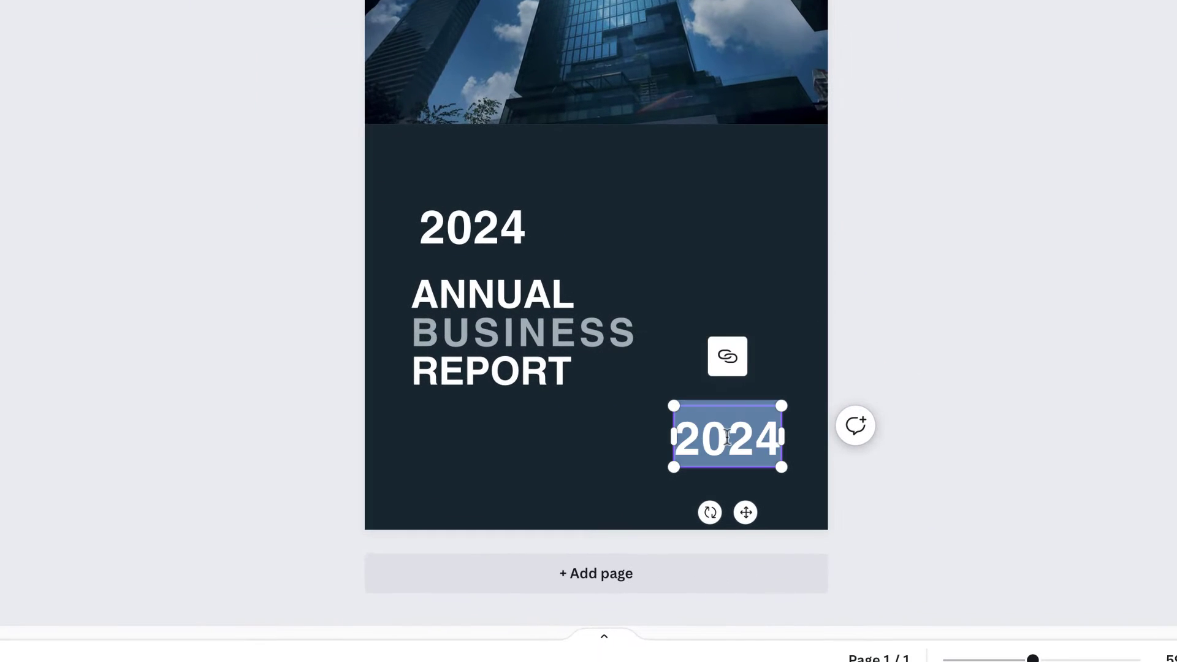
pyautogui.write('Companyname 12 - 14')
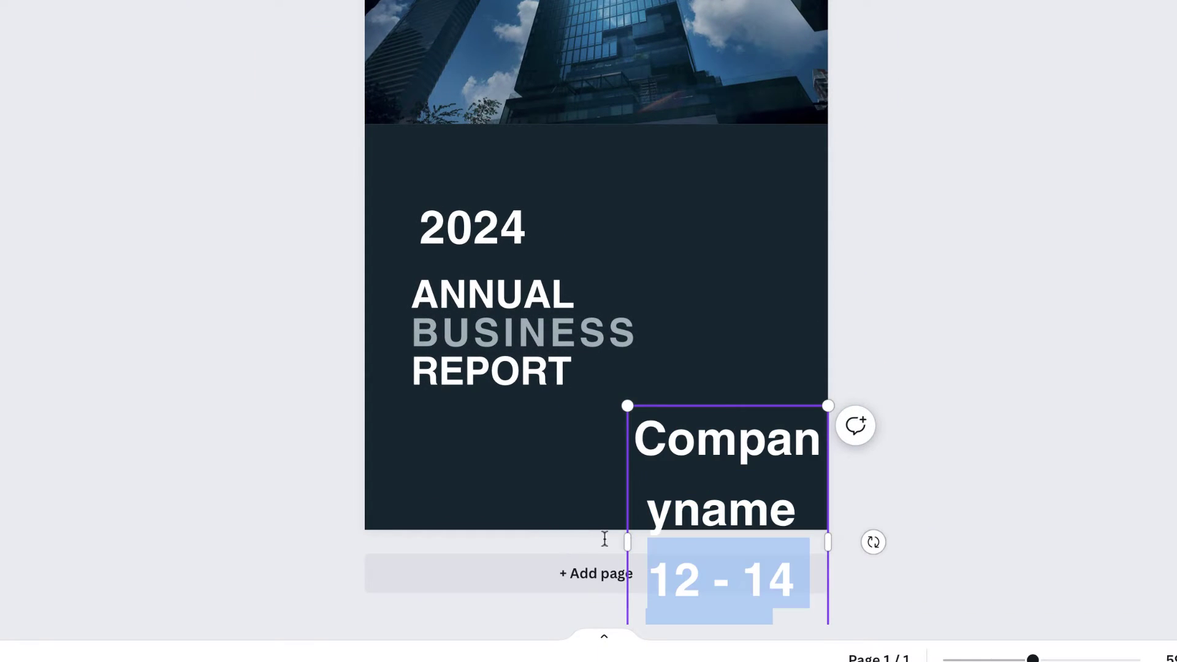
pyautogui.moveTo(624, 540); pyautogui.dragTo(212, 477)
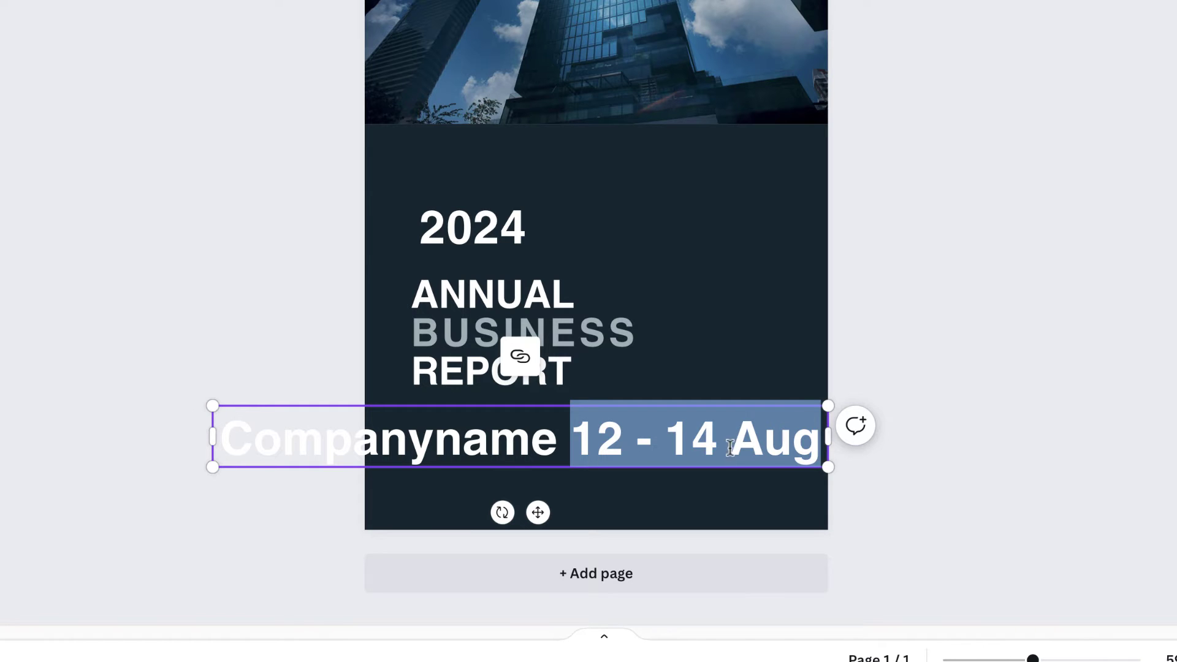
# Shrink the Companyname text to size 15 and place it near the lower right of the navy block
pyautogui.moveTo(212, 406); pyautogui.dragTo(650, 447)
pyautogui.moveTo(661, 510)
pyautogui.mouseDown()
pyautogui.moveTo(645, 510)
pyautogui.moveTo(659, 513)
pyautogui.mouseUp()
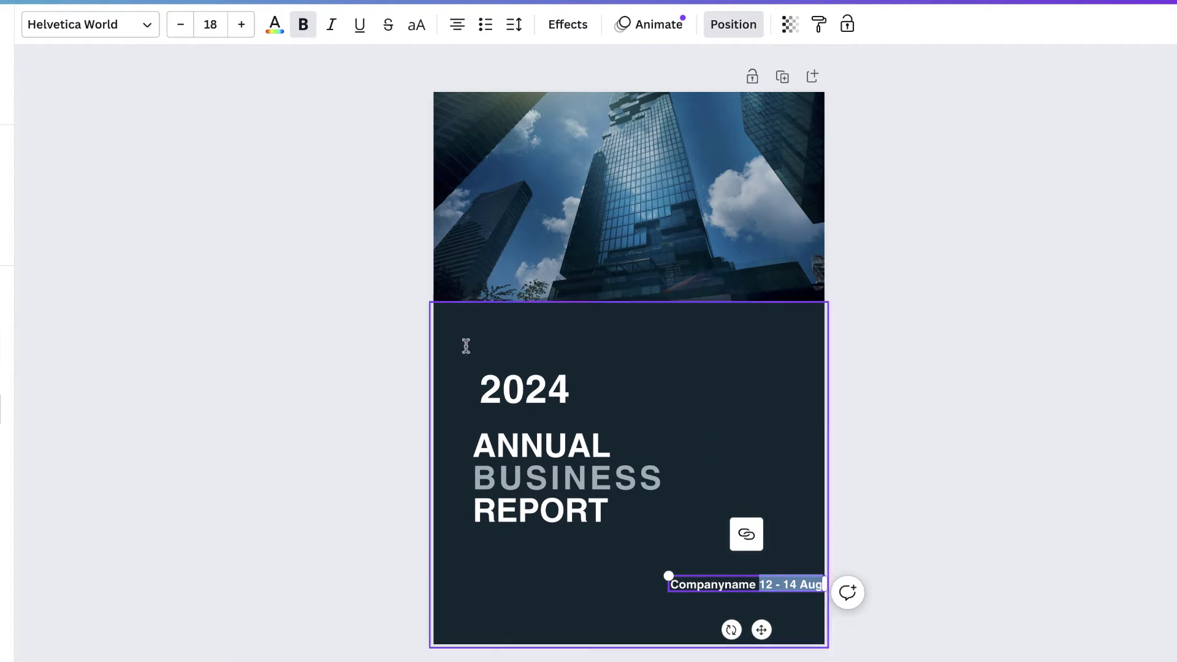
pyautogui.moveTo(668, 574); pyautogui.dragTo(694, 575)
pyautogui.moveTo(770, 631); pyautogui.dragTo(739, 630)
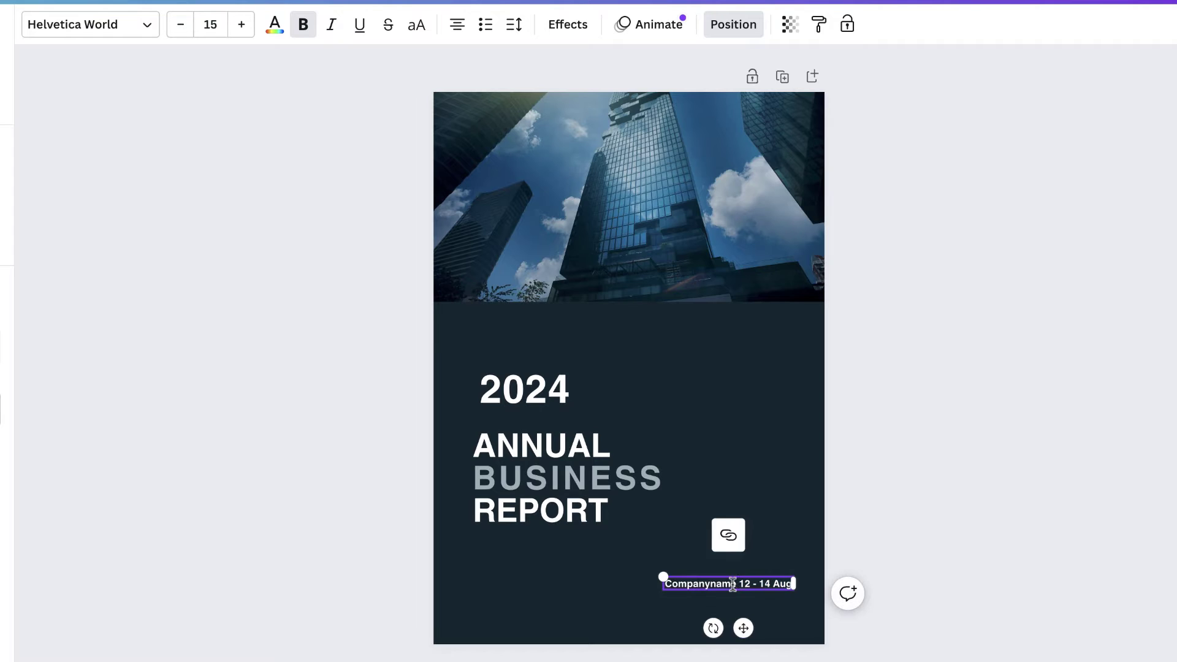
# Duplicate the "Companyname 12 - 14 Aug" text line
pyautogui.click(744, 553)
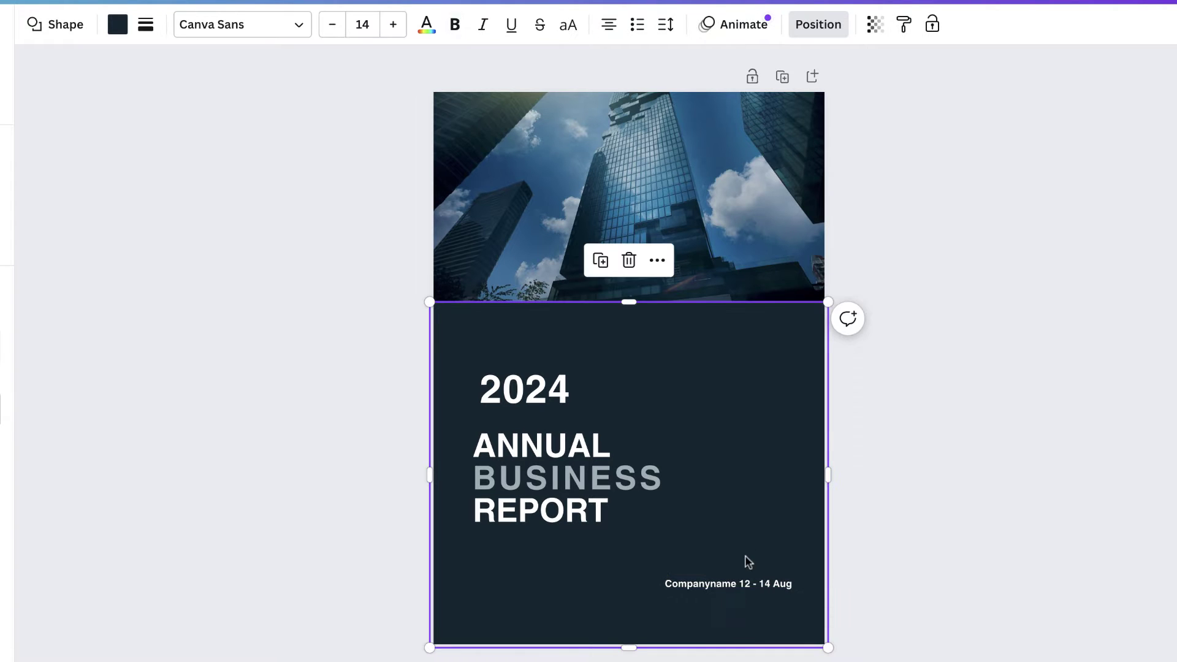
pyautogui.click(730, 582)
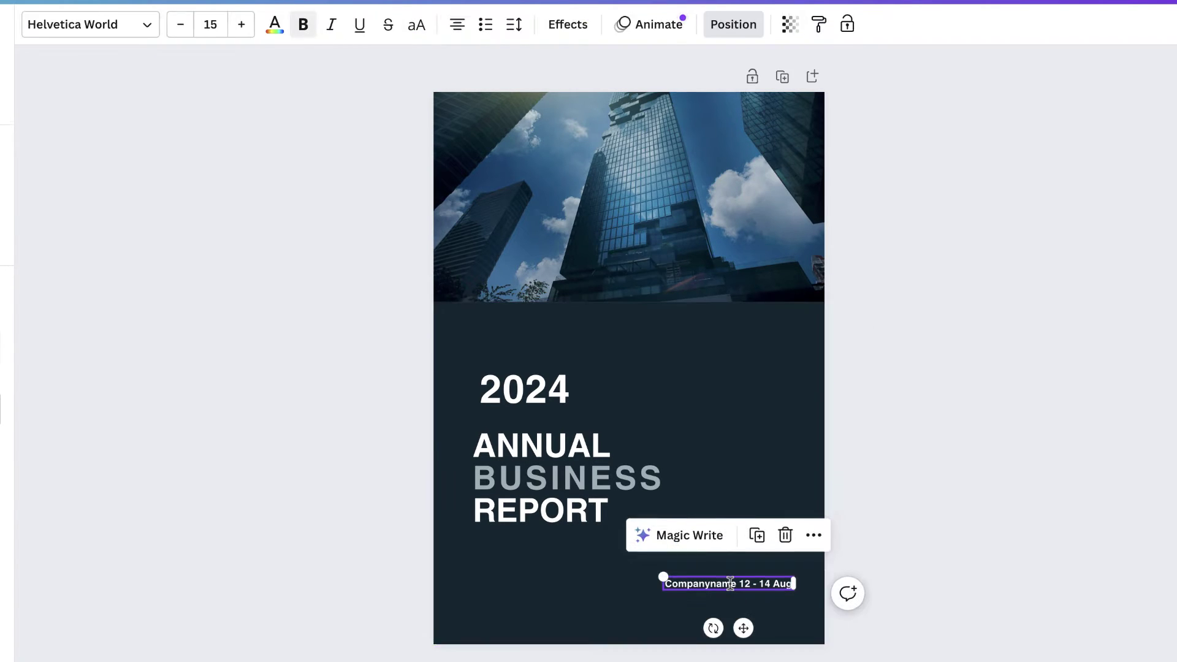
pyautogui.click(802, 375)
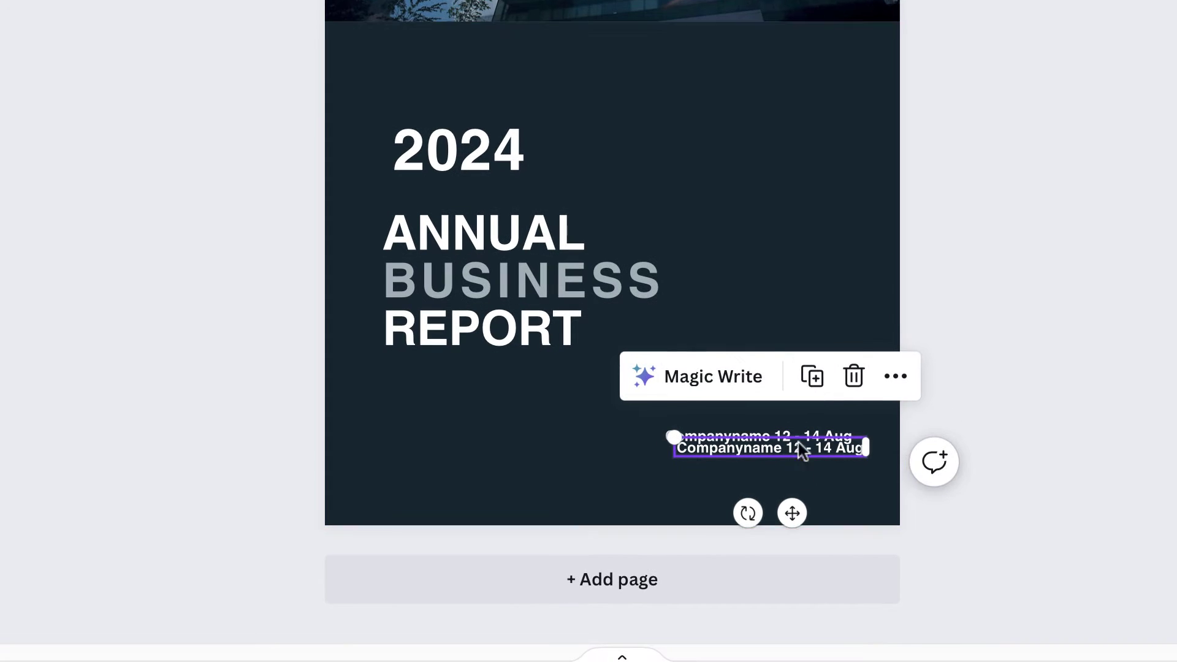
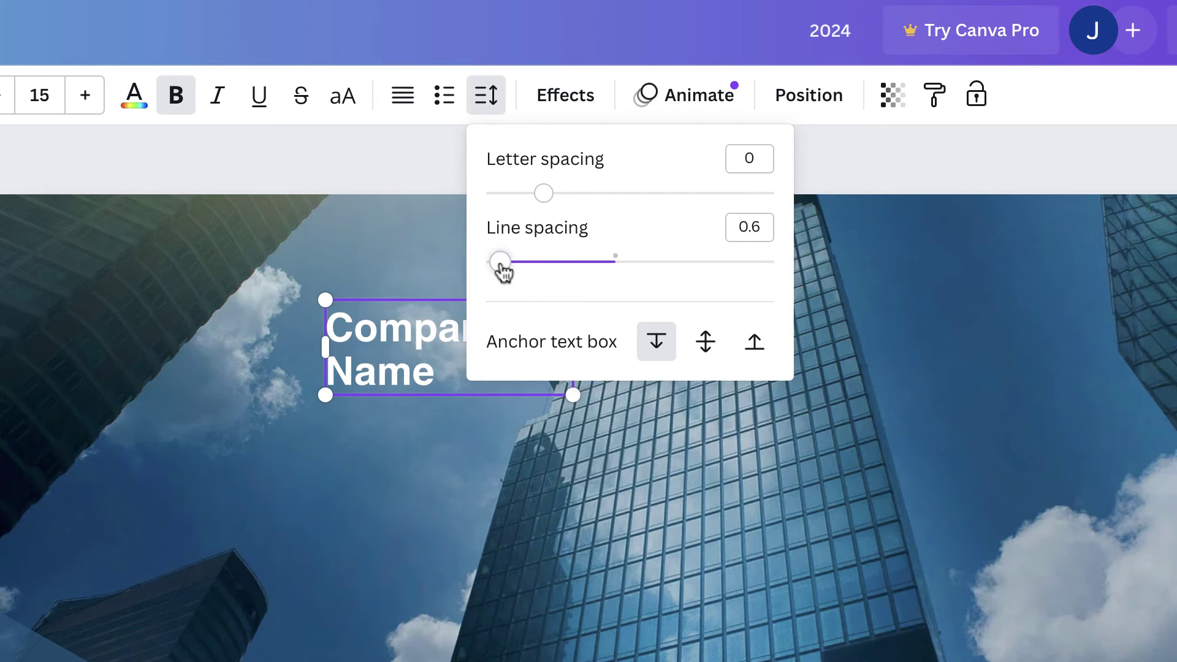
# Move the Company Name text slightly right on the skyscraper photo and reduce its font size to 12
pyautogui.click(348, 335)
pyautogui.moveTo(386, 328); pyautogui.dragTo(422, 329)
pyautogui.click(2, 96)
pyautogui.click(2, 97)
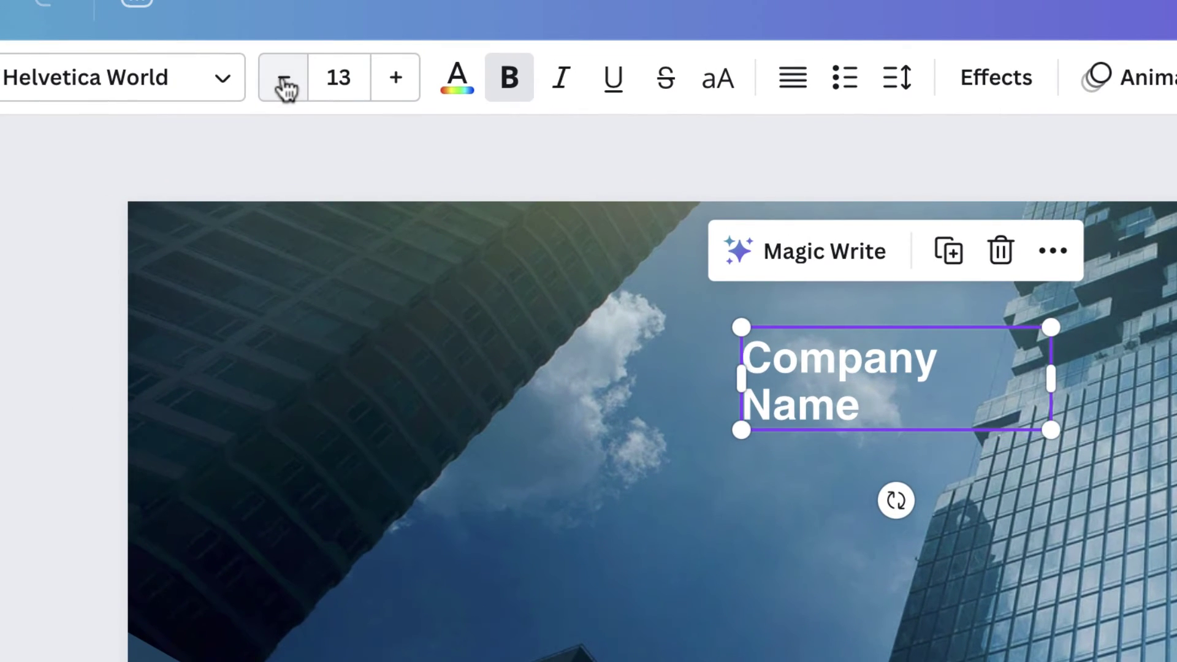
pyautogui.click(284, 79)
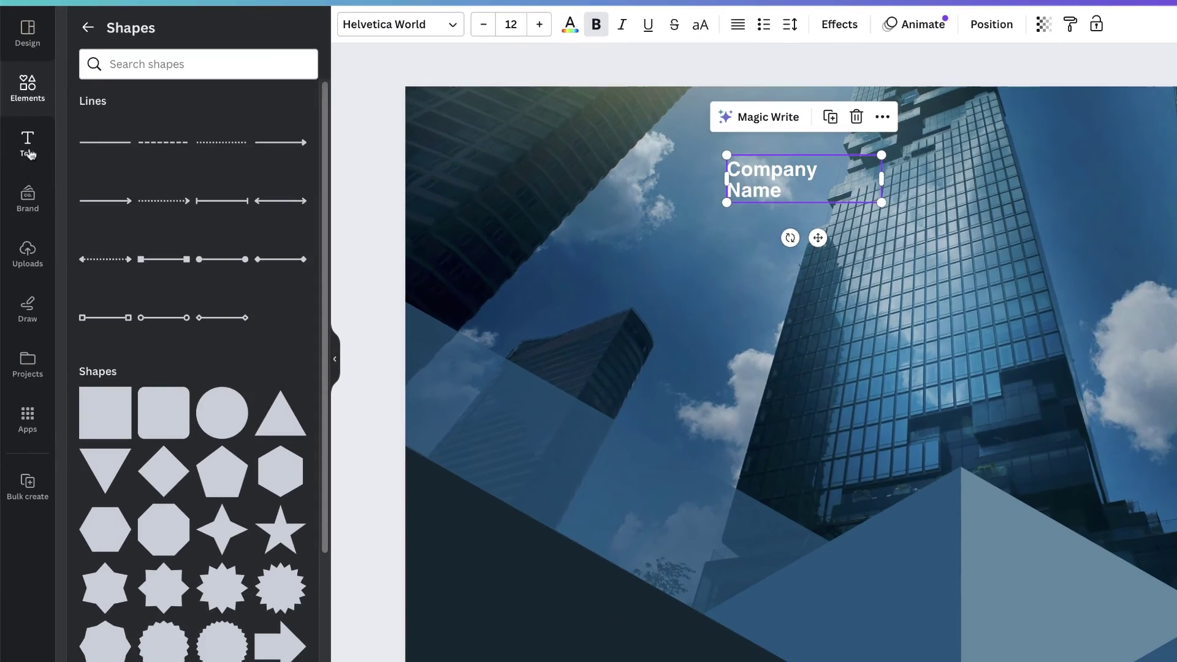
# Add the uploaded black diamond logo to the page, shrink it to the text's height and place it just left of Company Name
pyautogui.click(28, 251)
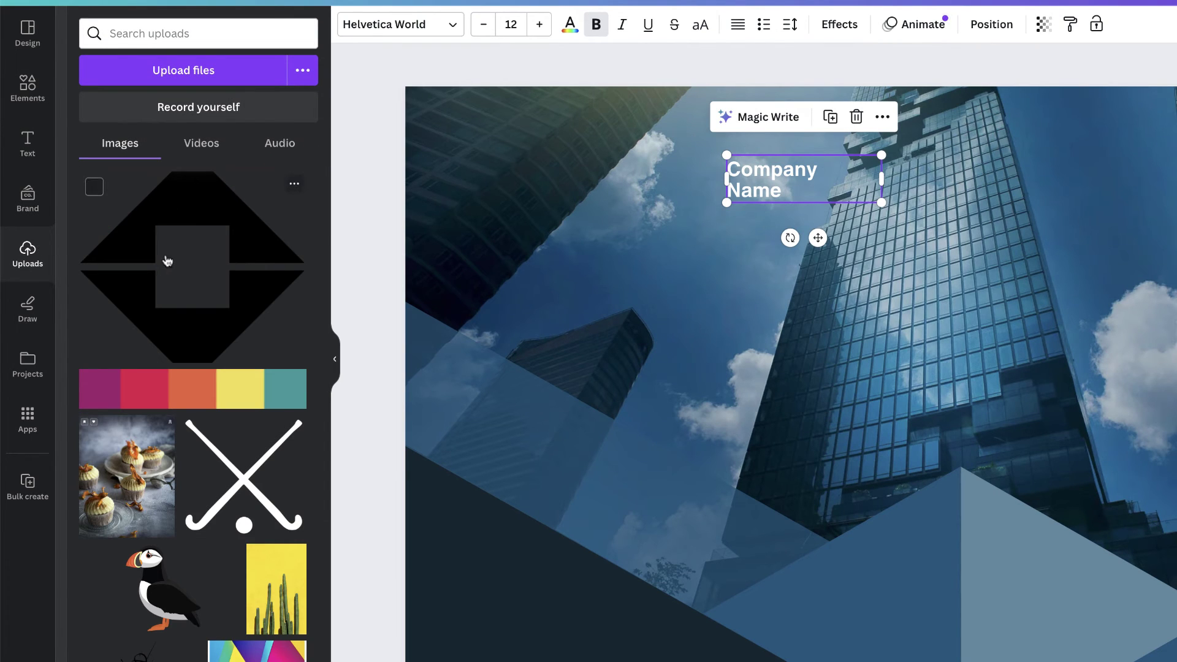
pyautogui.click(167, 75)
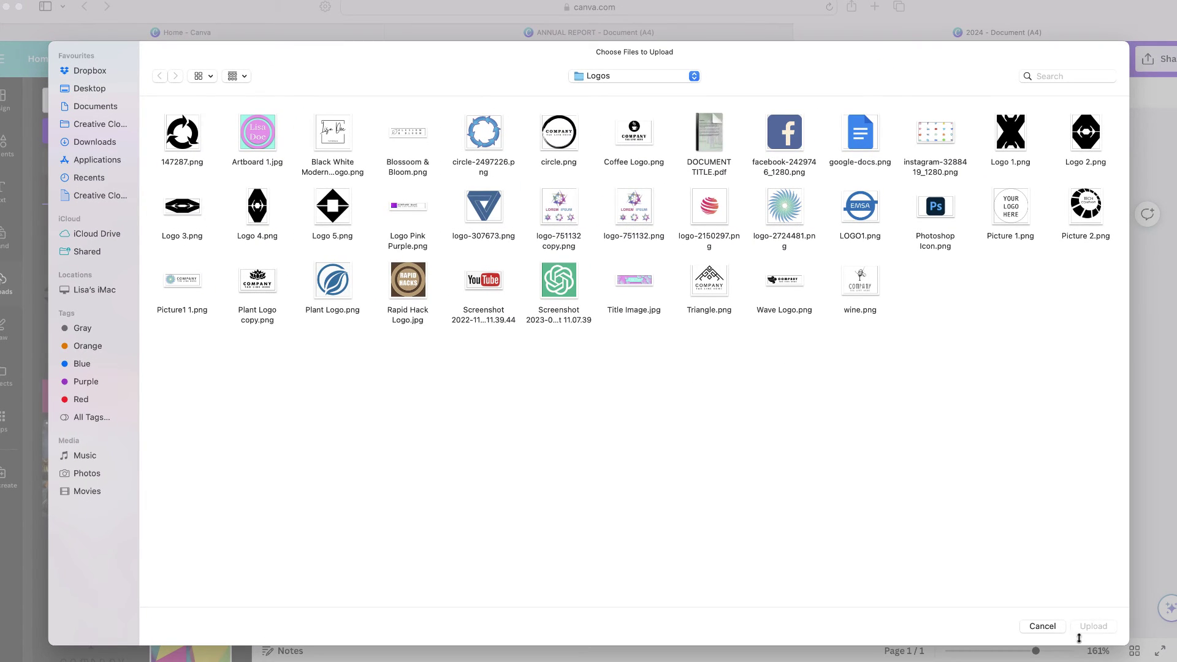
pyautogui.click(1042, 626)
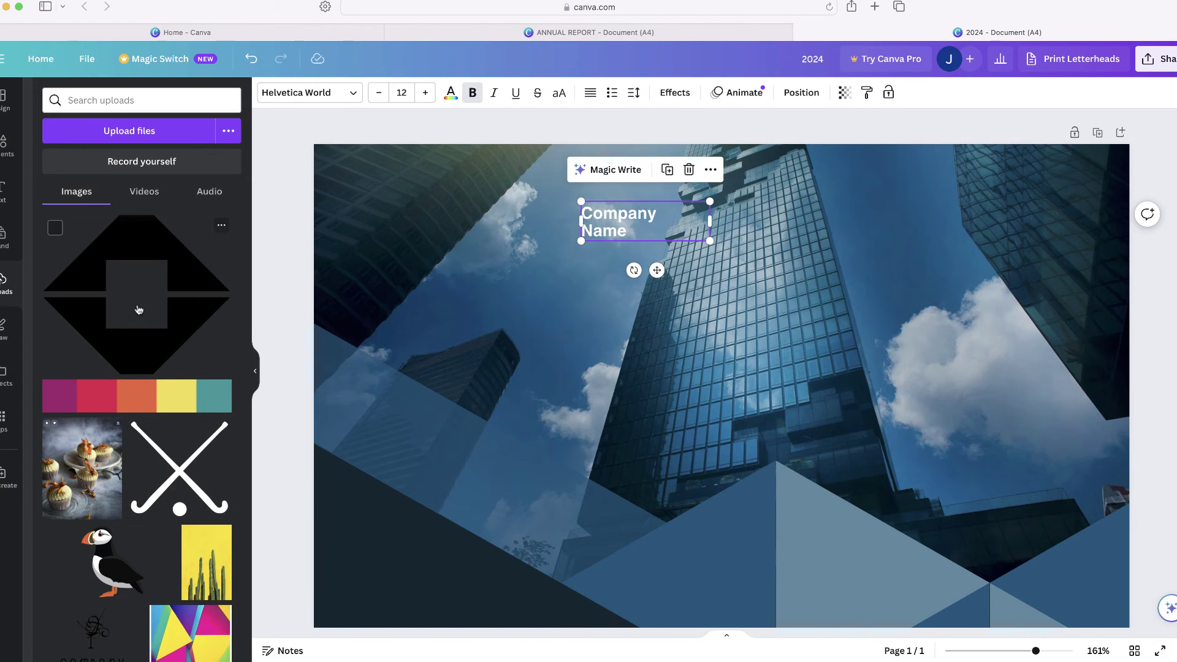
pyautogui.click(179, 278)
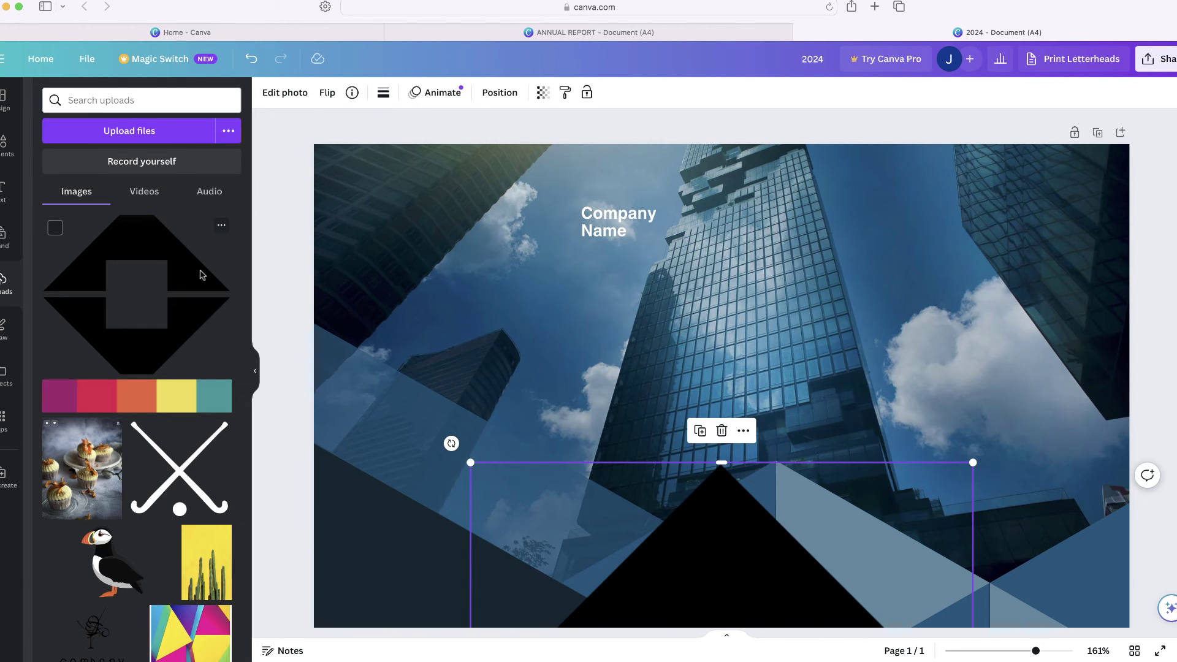
pyautogui.moveTo(712, 523); pyautogui.dragTo(729, 241)
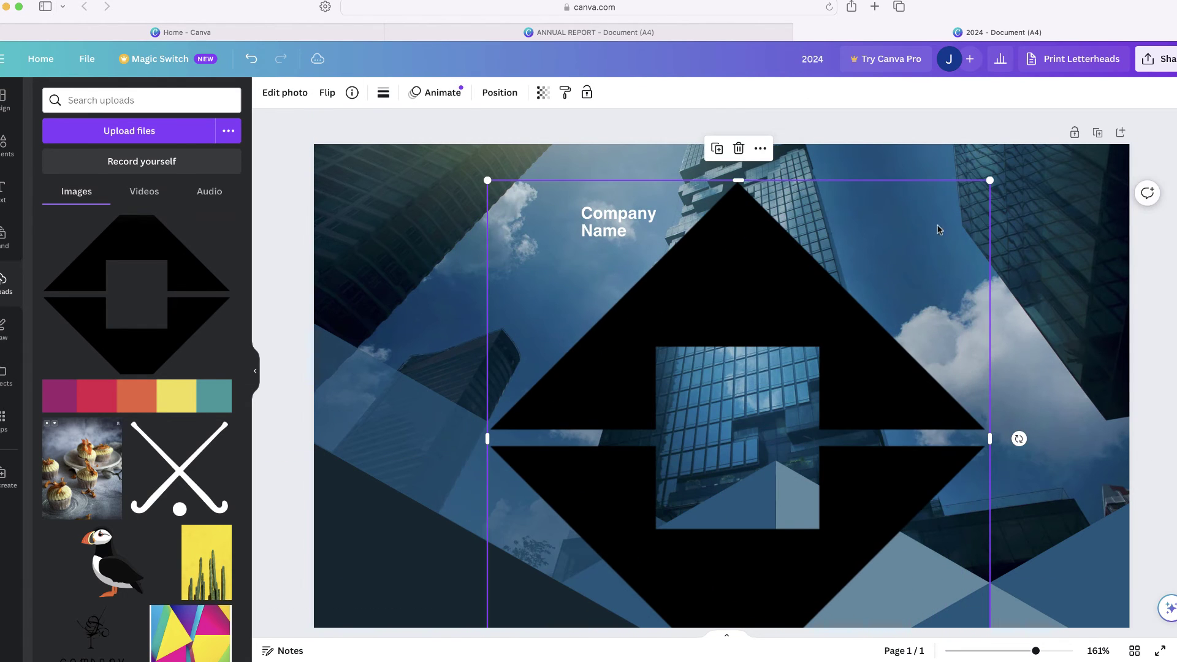
pyautogui.moveTo(989, 181); pyautogui.dragTo(518, 230)
pyautogui.moveTo(503, 273); pyautogui.dragTo(567, 239)
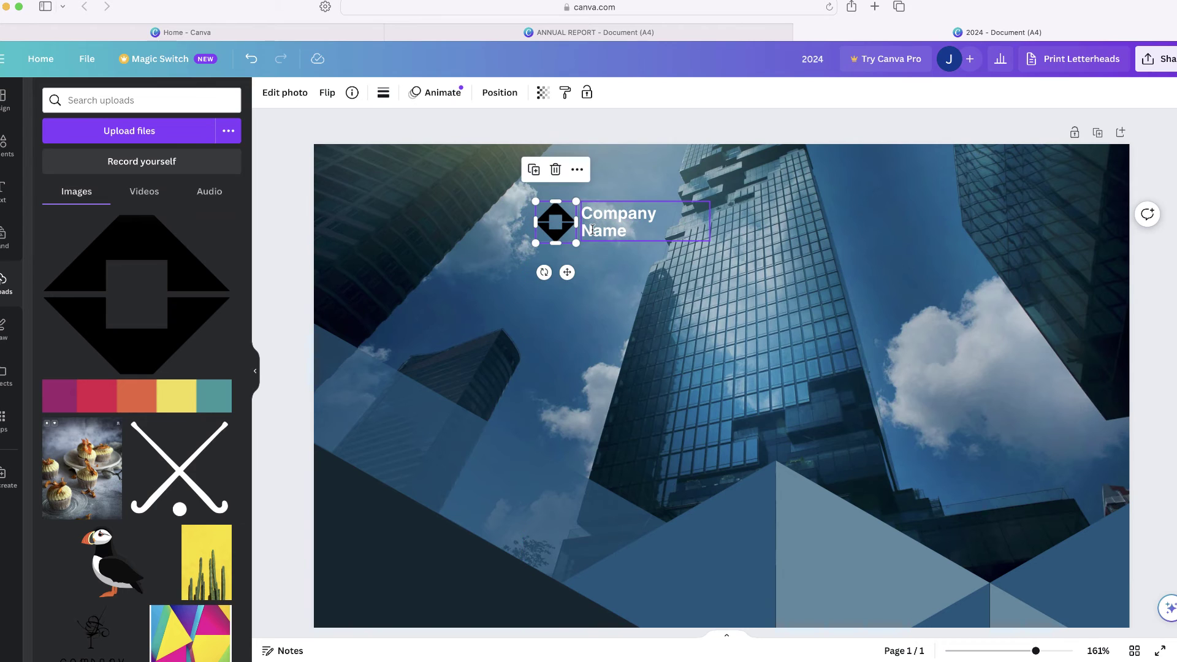
# Group the logo with the Company Name text and shift the group slightly left
pyautogui.keyDown('shift'); pyautogui.click(592, 228); pyautogui.keyUp('shift')
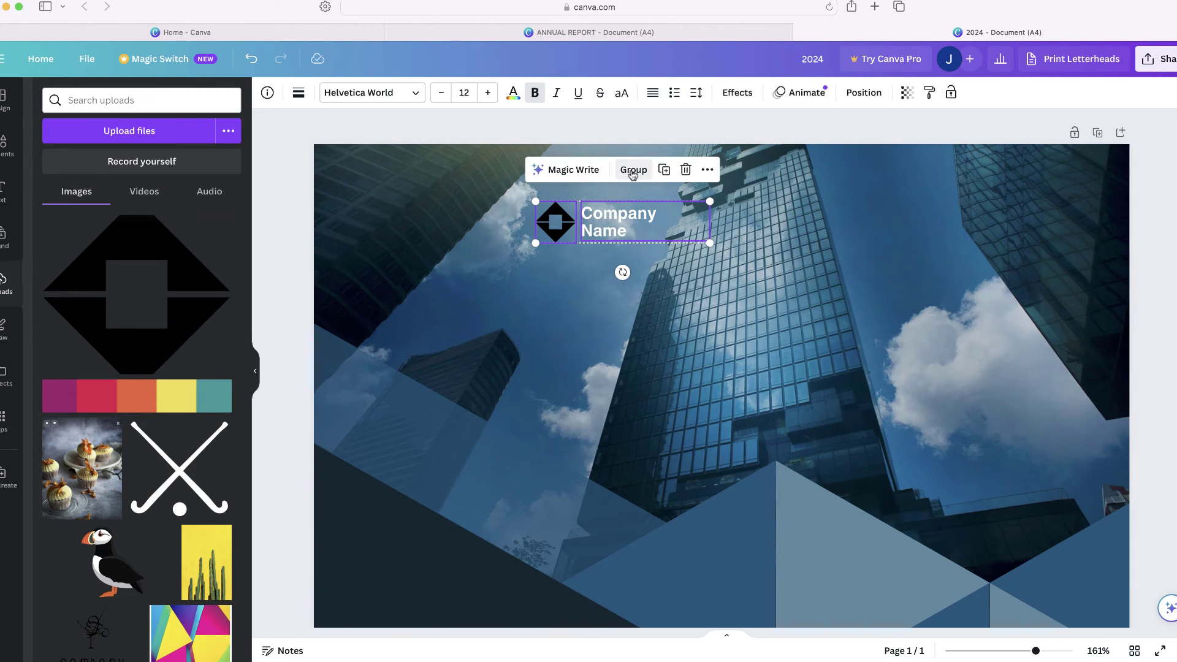
pyautogui.click(633, 171)
pyautogui.moveTo(637, 225); pyautogui.dragTo(612, 222)
# Check the whole cover page and then the recent designs on the home page
pyautogui.moveTo(1037, 655); pyautogui.dragTo(1006, 651)
pyautogui.click(975, 449)
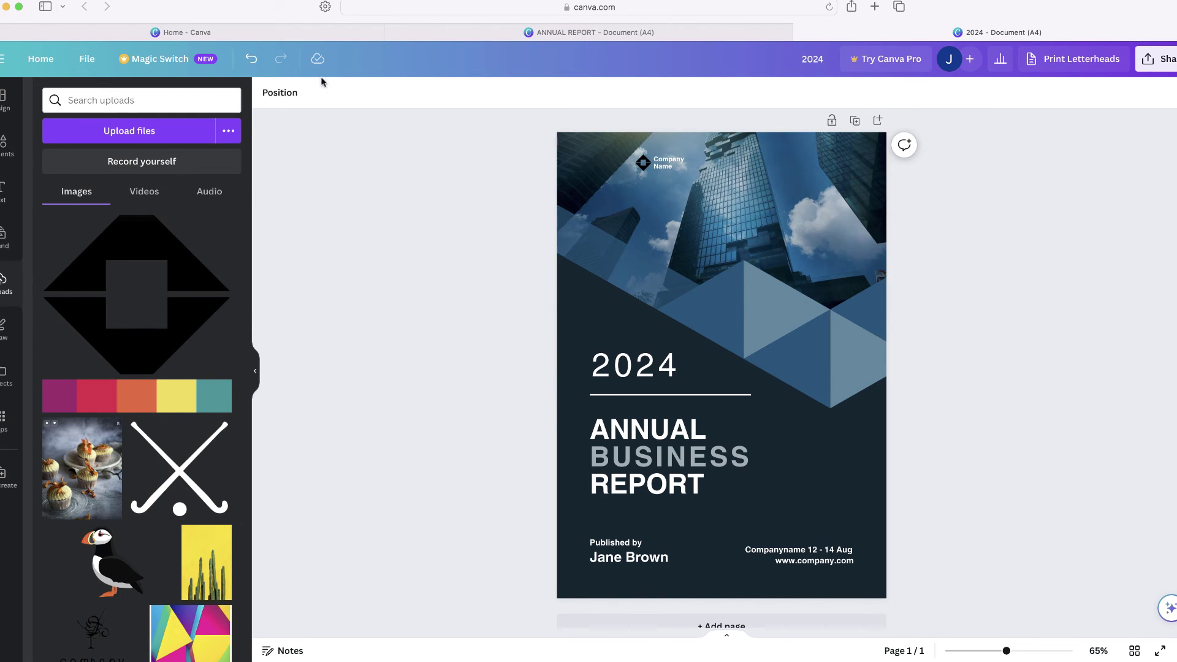
pyautogui.click(243, 33)
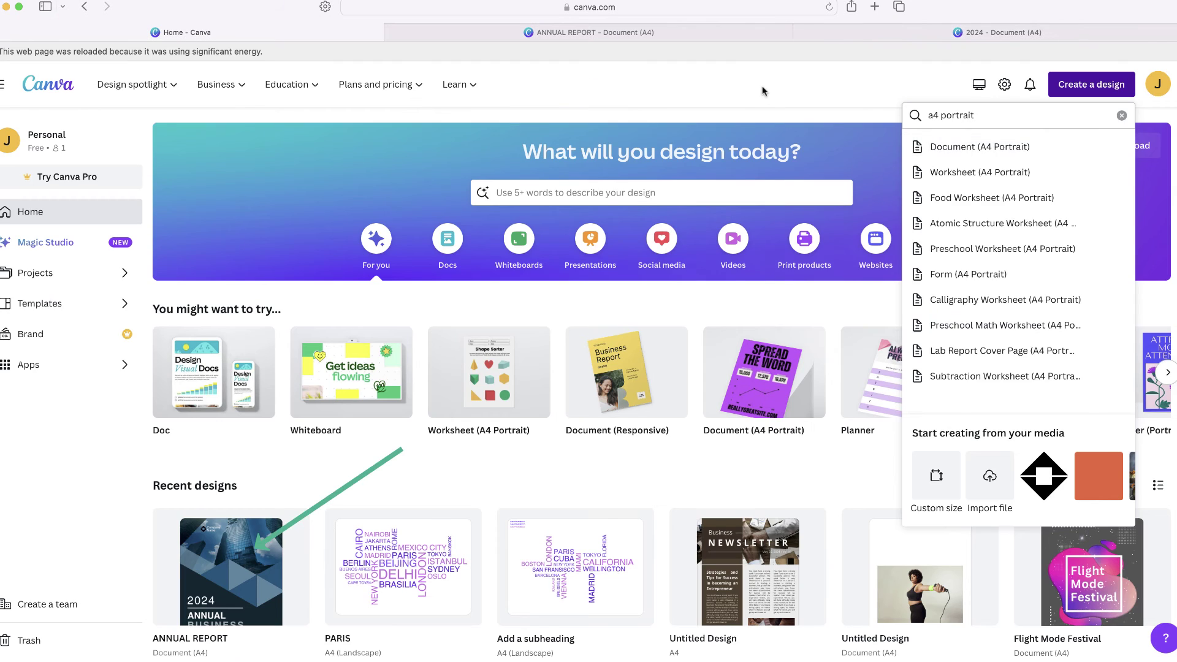
pyautogui.click(343, 294)
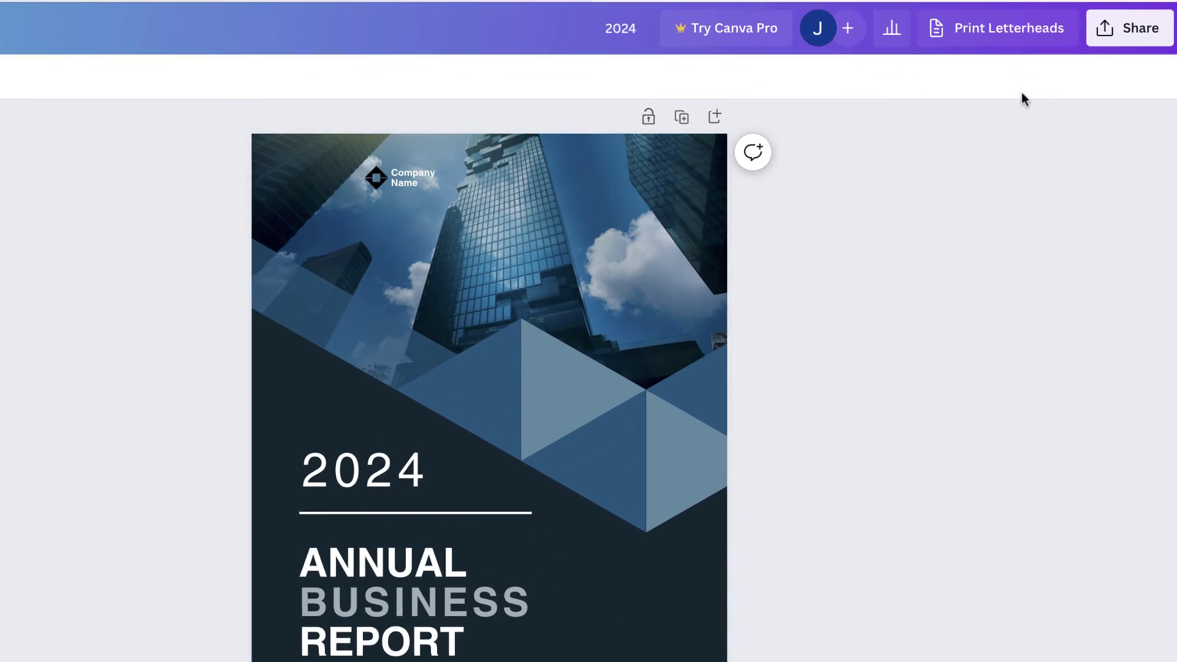
# Review the download options for the cover page, including the available file types, keeping PNG
pyautogui.click(1107, 28)
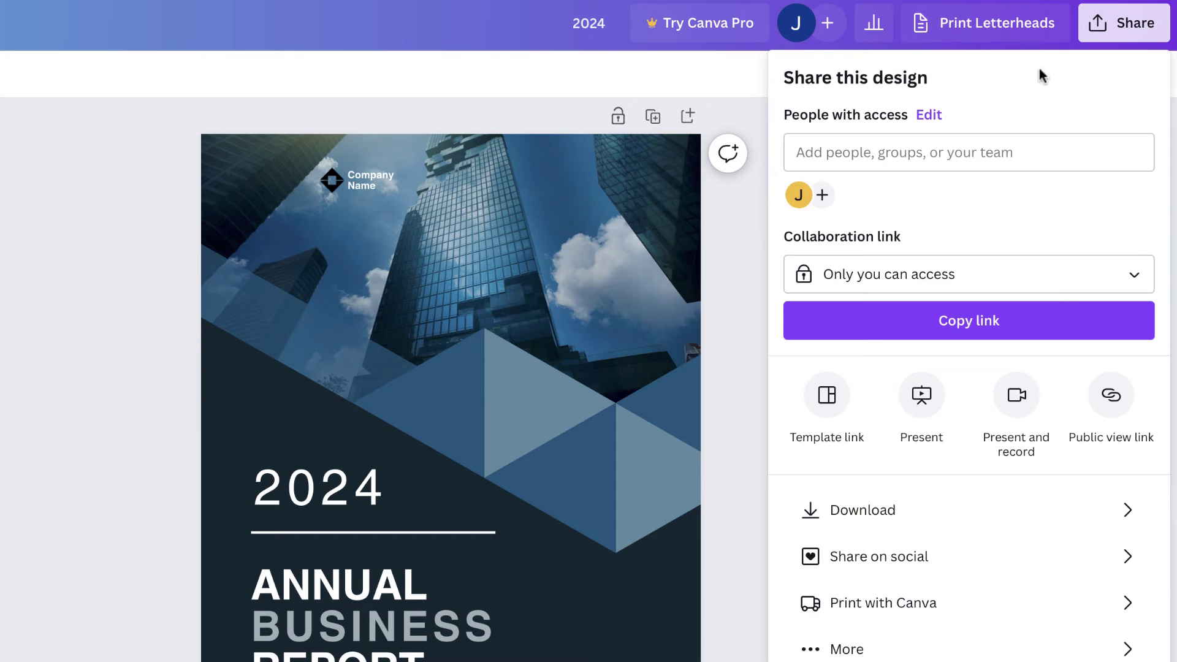
pyautogui.click(837, 511)
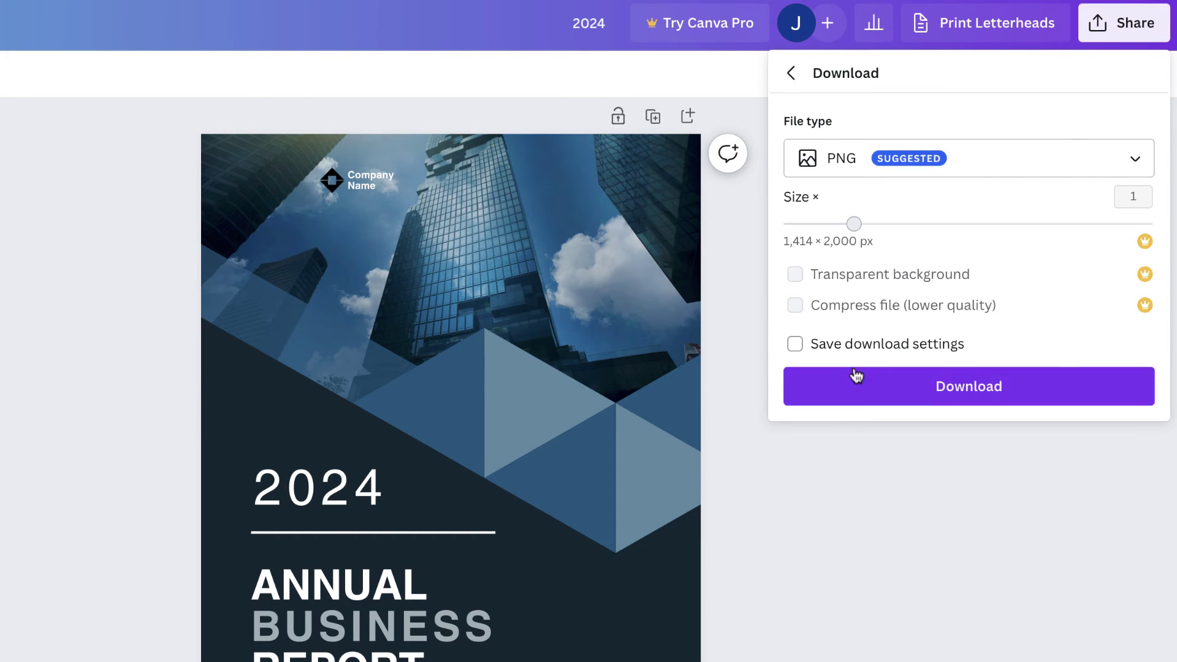
pyautogui.click(984, 165)
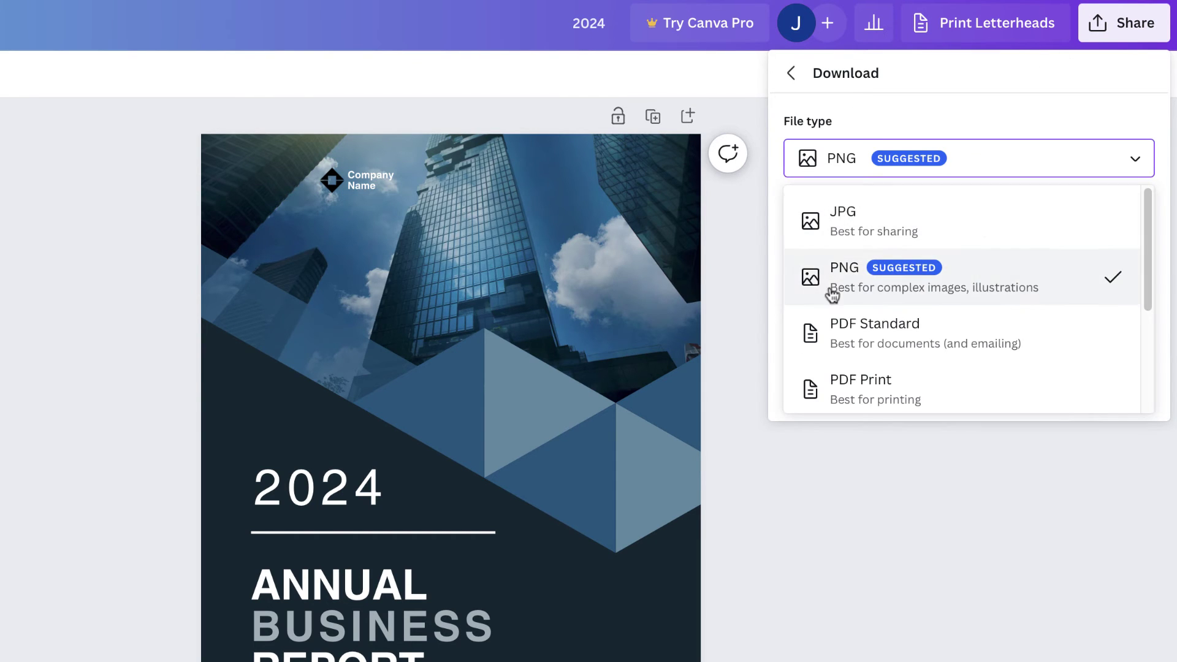
pyautogui.click(962, 158)
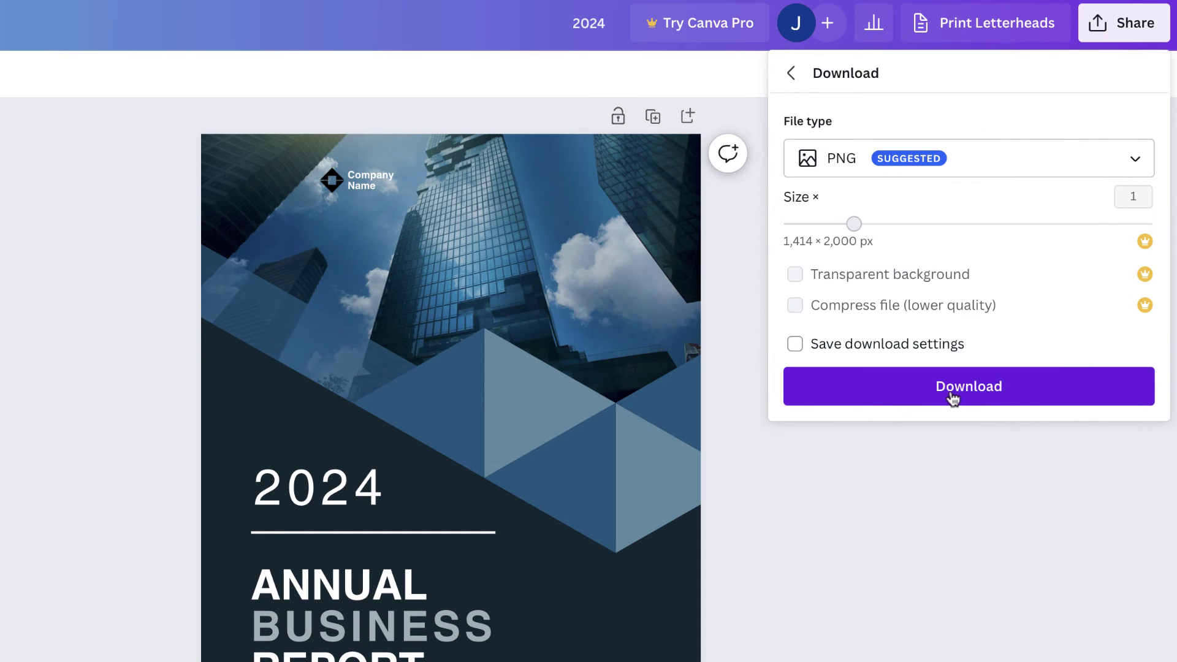
pyautogui.click(941, 353)
pyautogui.click(897, 377)
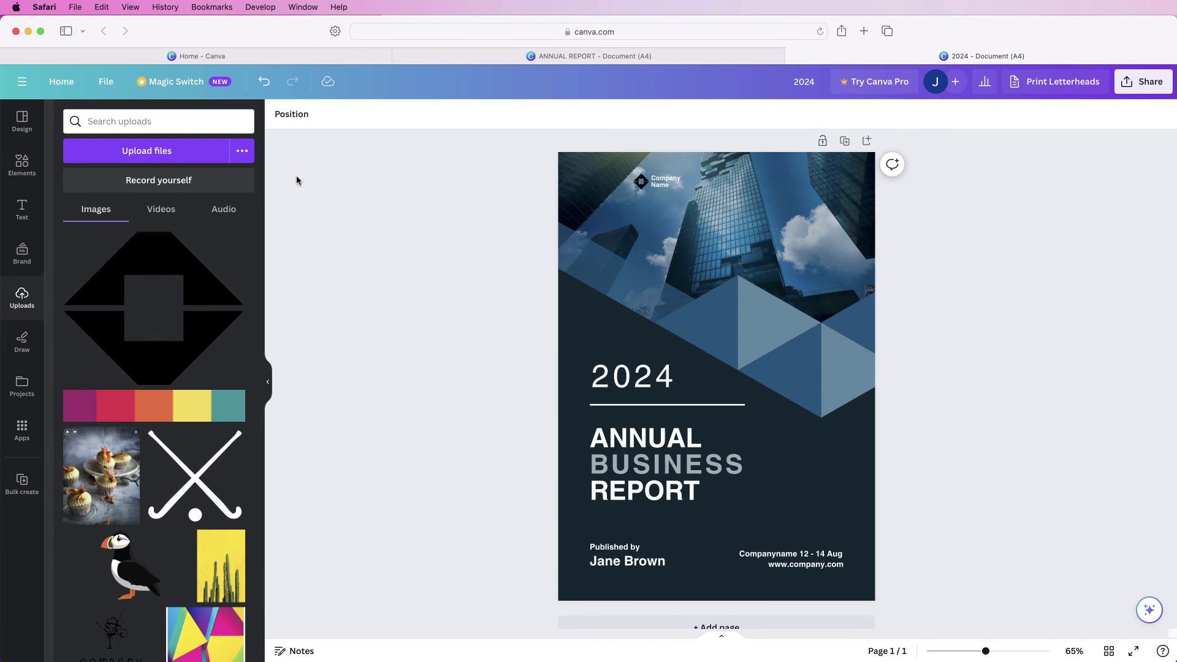
# Create a Business Plan Cover Page (A4 Portrait) by searching "cover page portrait" and apply the Green Professional Business Plan Cover Page template
pyautogui.click(255, 60)
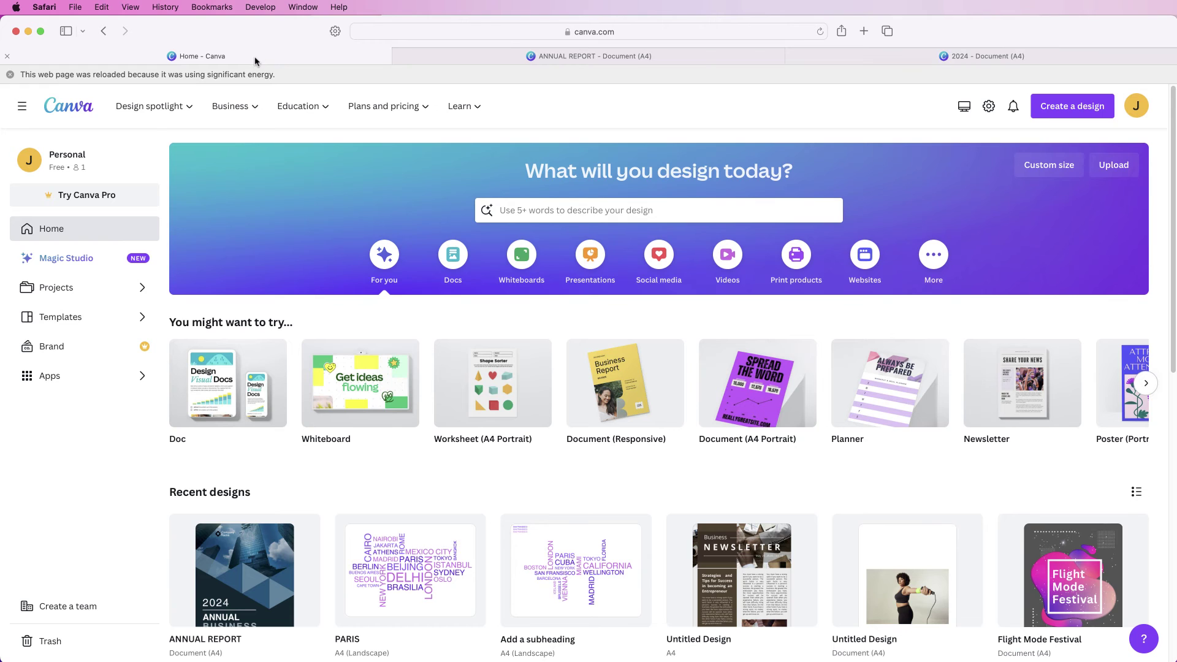
pyautogui.click(1072, 117)
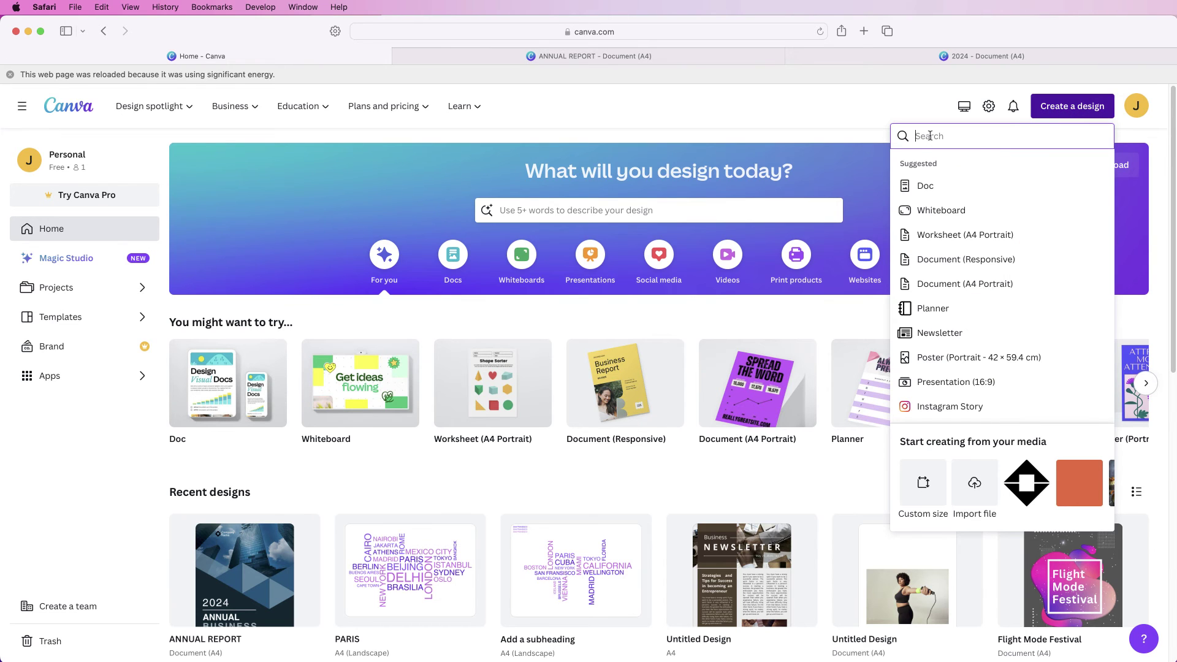
pyautogui.write('cover page portrait')
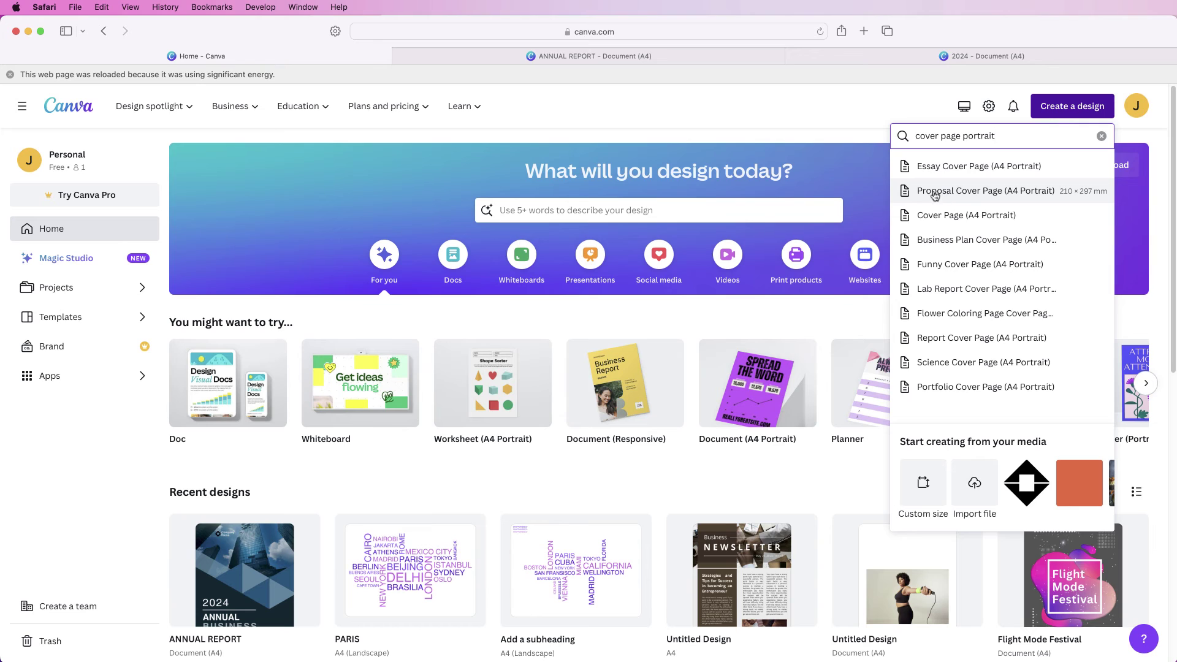
pyautogui.click(921, 241)
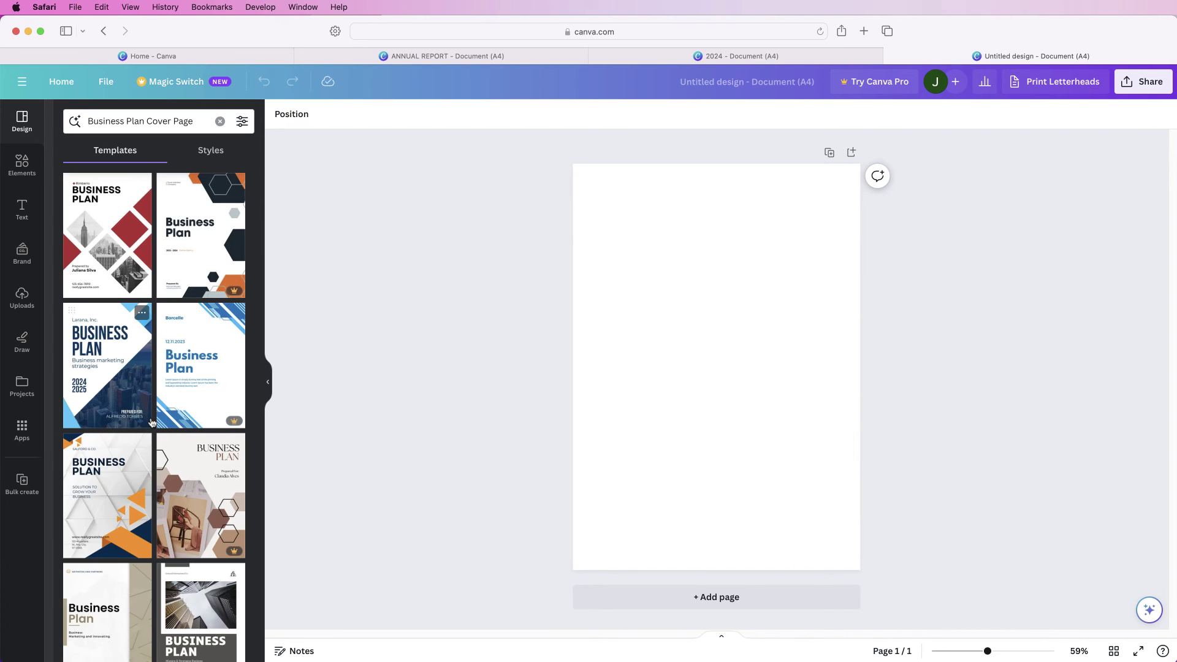
pyautogui.scroll(-10, 152, 422)
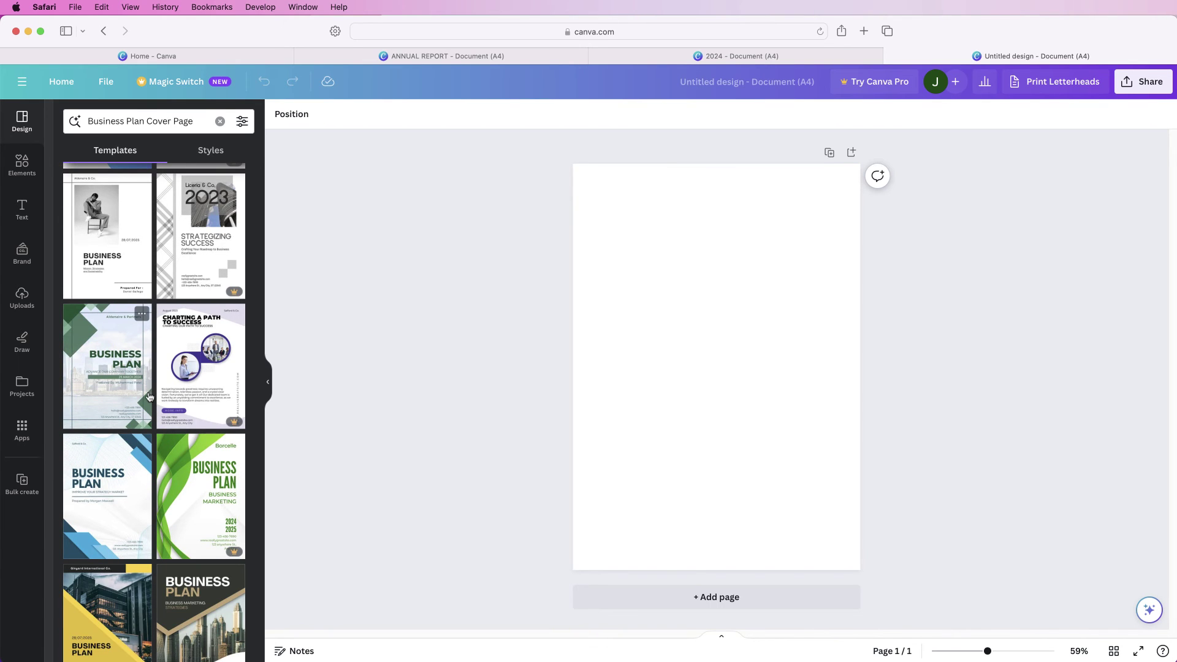
pyautogui.click(102, 358)
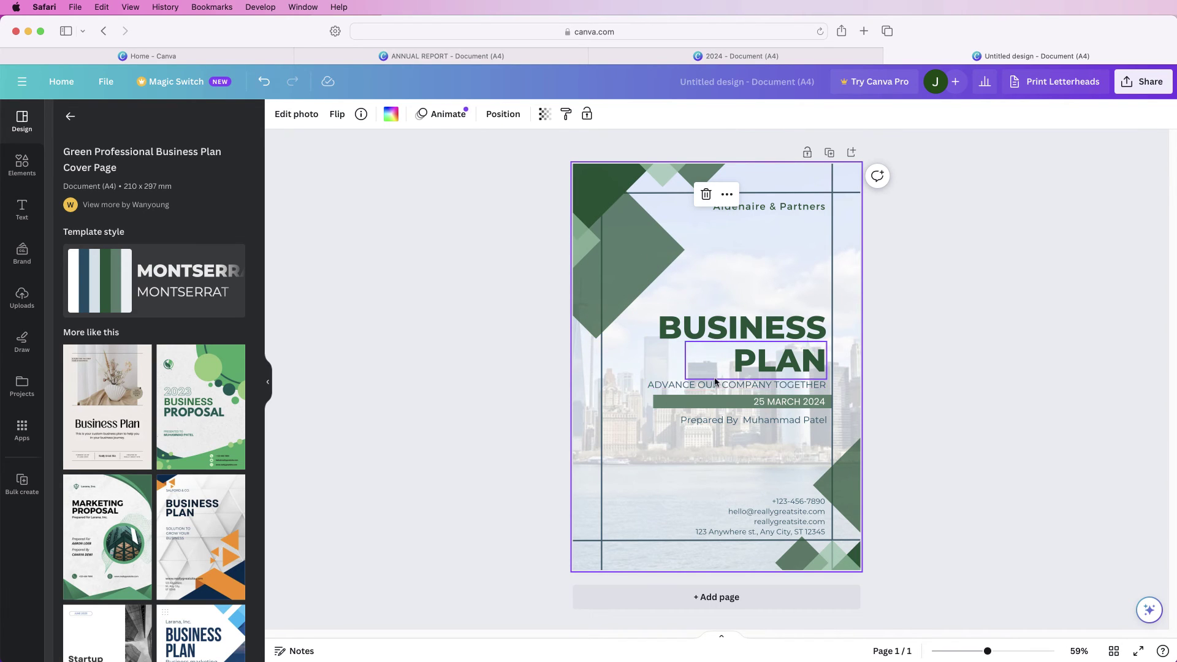
# Recolour the frame lines around the business plan cover with the dark navy photo colour #2e3e50
pyautogui.click(764, 251)
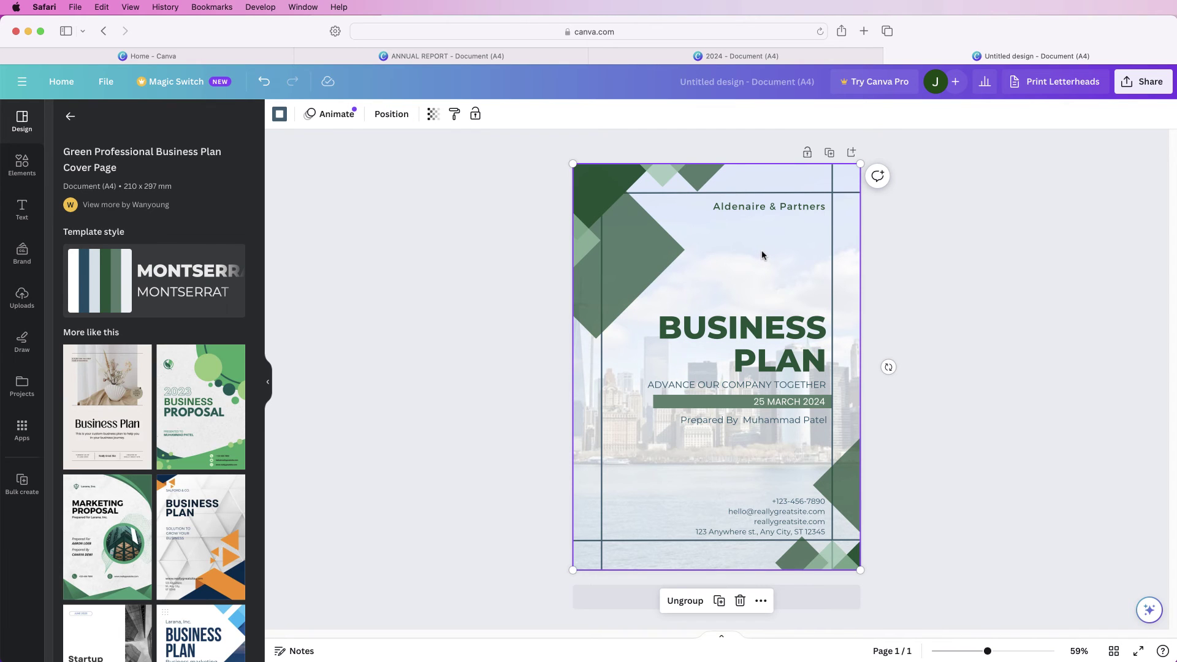
pyautogui.moveTo(764, 247)
pyautogui.mouseDown()
pyautogui.moveTo(735, 265)
pyautogui.moveTo(767, 280)
pyautogui.moveTo(789, 249)
pyautogui.moveTo(757, 252)
pyautogui.moveTo(764, 268)
pyautogui.moveTo(848, 271)
pyautogui.moveTo(759, 255)
pyautogui.mouseUp()
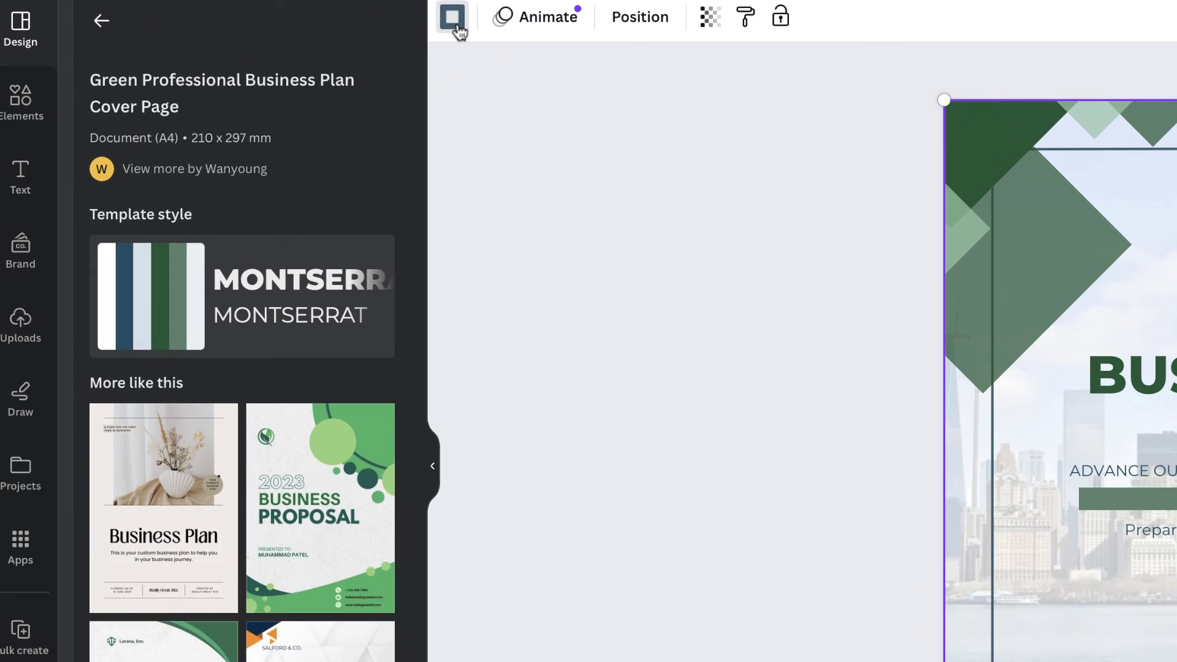
pyautogui.click(201, 114)
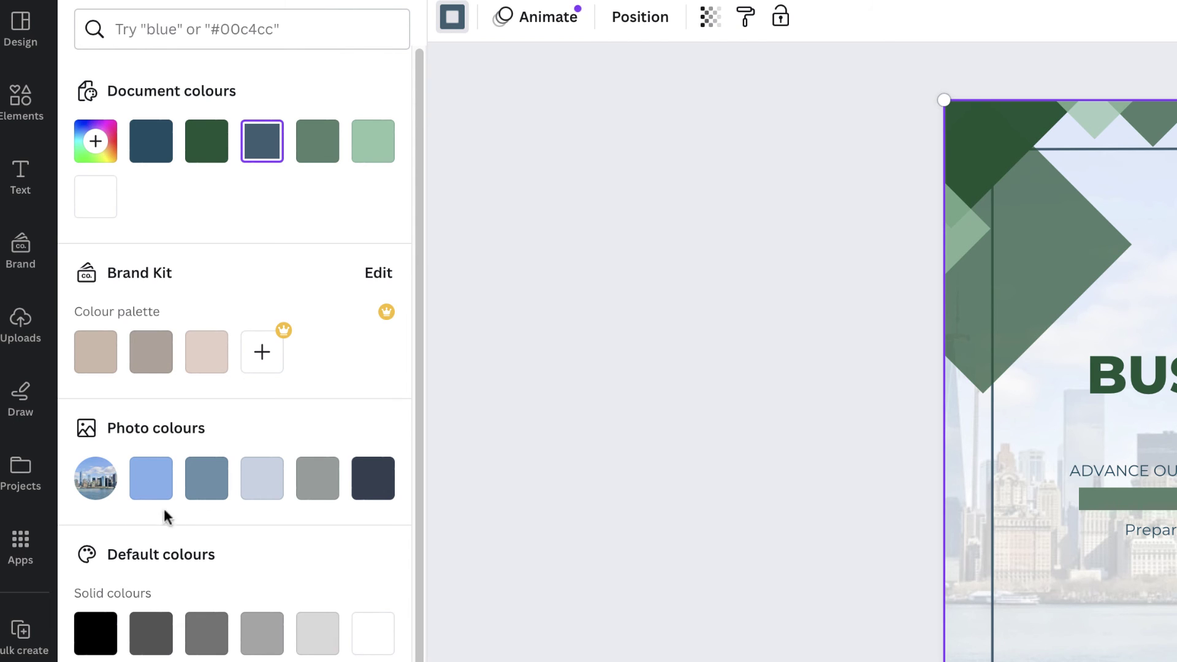
pyautogui.click(373, 479)
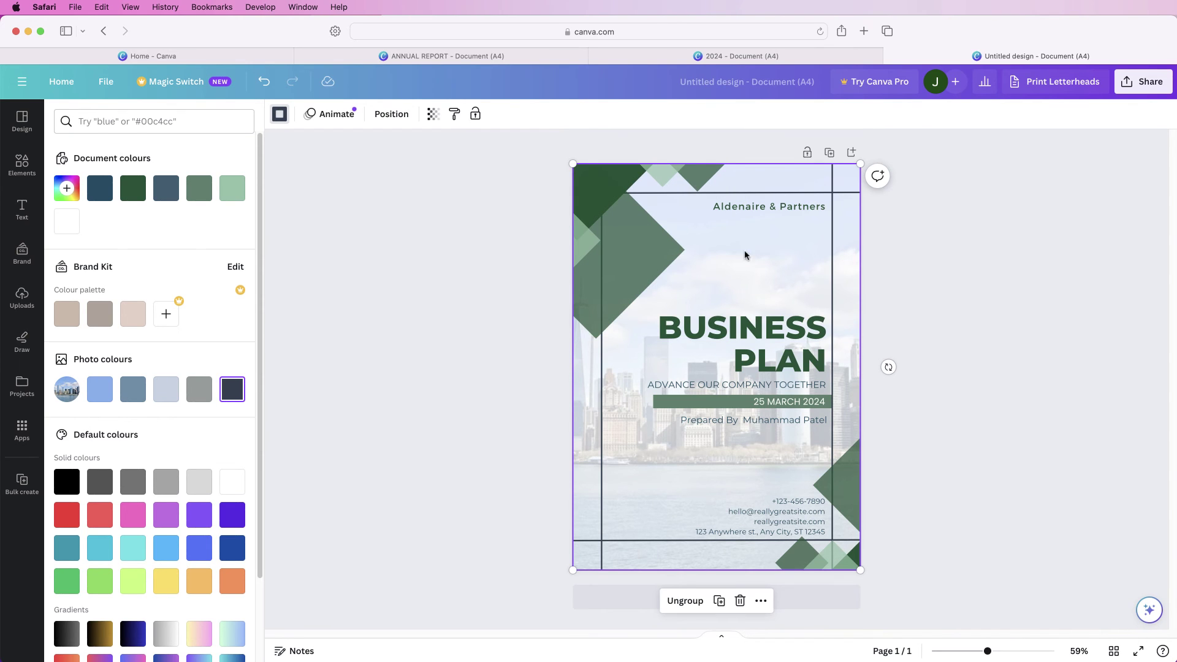
# Shift the large diamond graphic in the cover's upper corner slightly down and inward
pyautogui.click(592, 190)
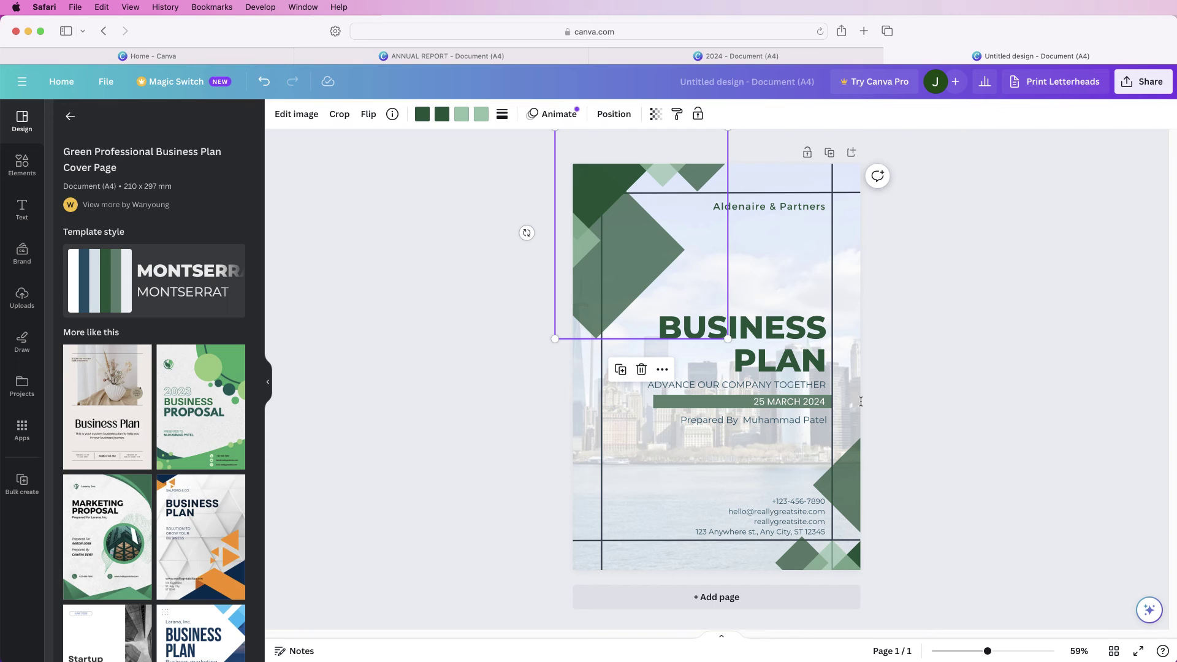
pyautogui.moveTo(616, 252); pyautogui.dragTo(631, 273)
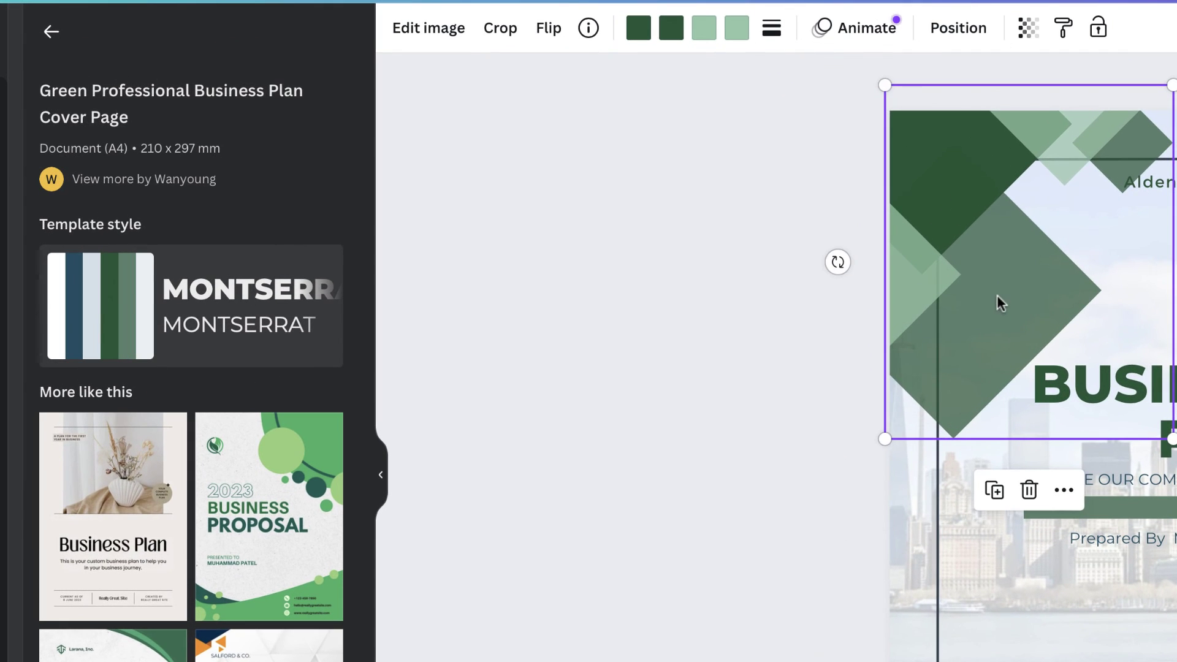
pyautogui.moveTo(986, 289); pyautogui.dragTo(983, 291)
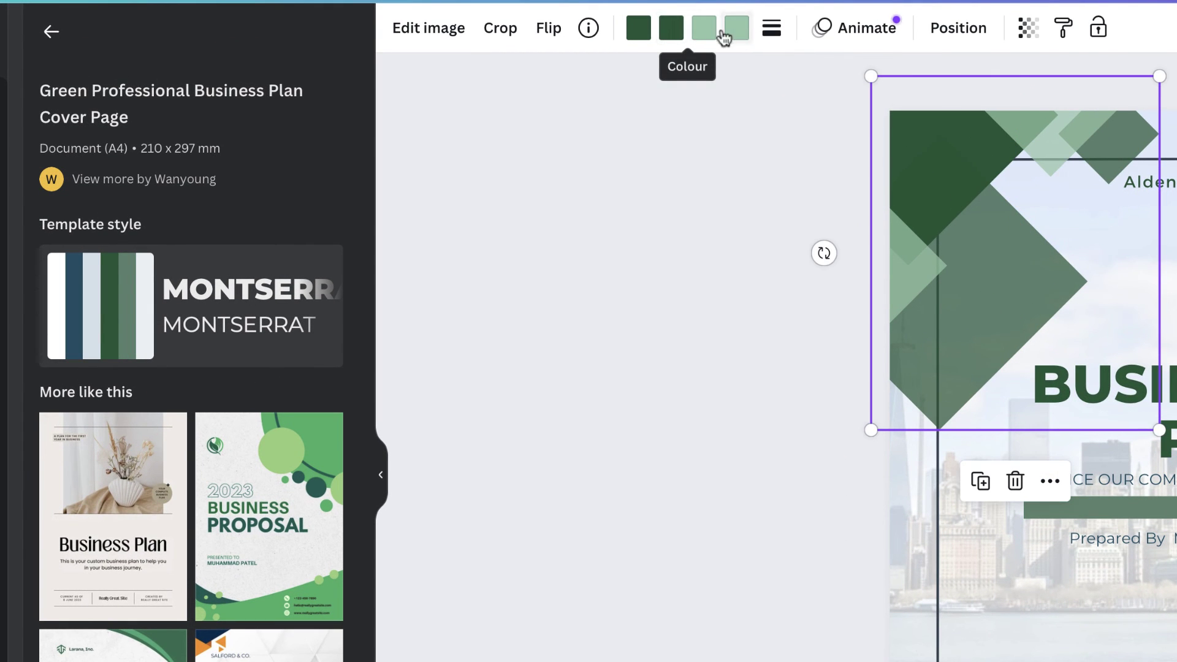
# Recolour the upper corner diamond graphic's four colours with the grey, steel blue, bright blue and pale lavender photo colours
pyautogui.click(639, 29)
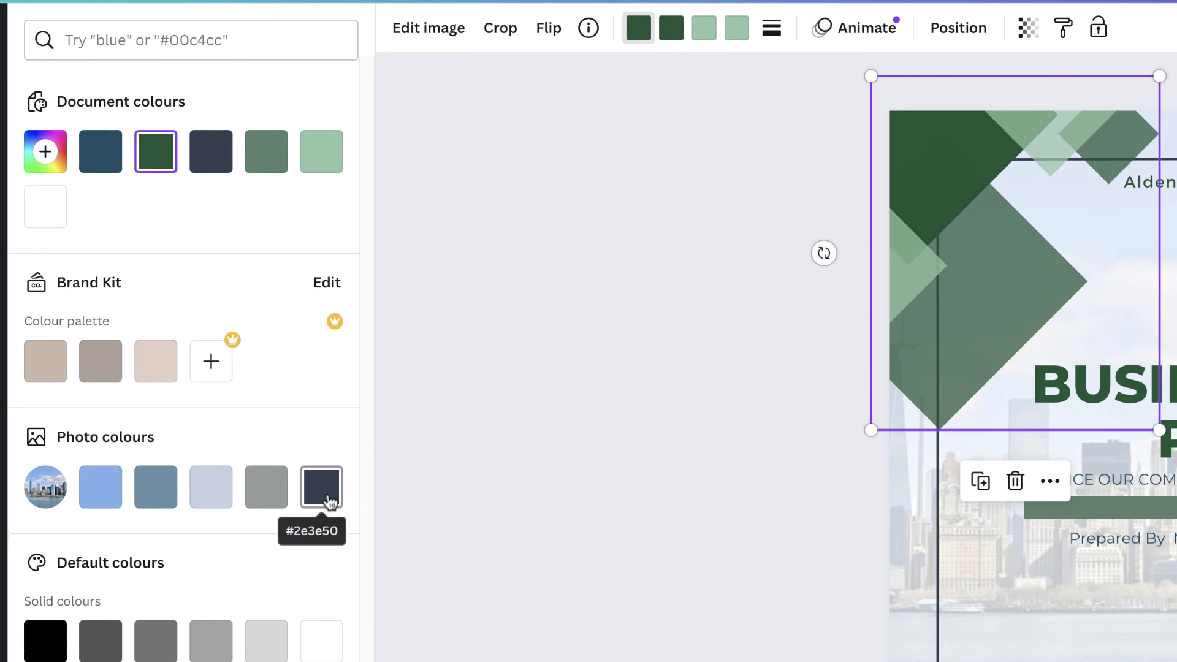
pyautogui.click(268, 489)
pyautogui.click(671, 27)
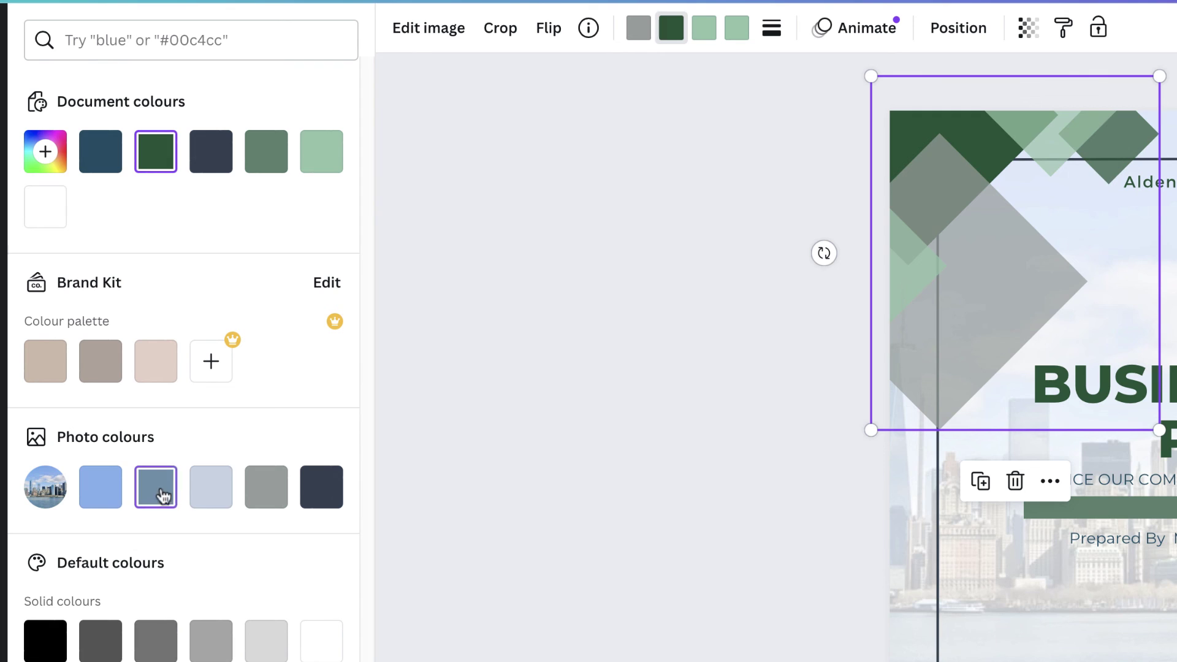
pyautogui.click(155, 487)
pyautogui.click(705, 31)
pyautogui.click(100, 487)
pyautogui.click(737, 27)
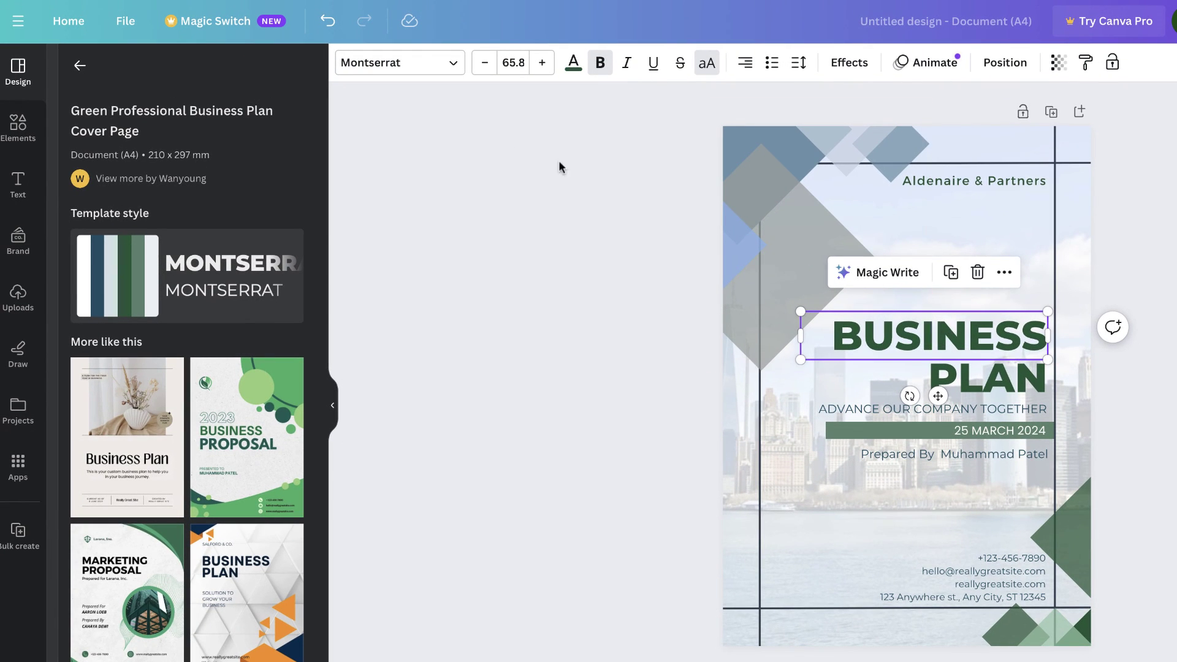
# Recolour both title lines, BUSINESS and PLAN, with the dark navy photo colour, keeping the Montserrat font
pyautogui.click(452, 64)
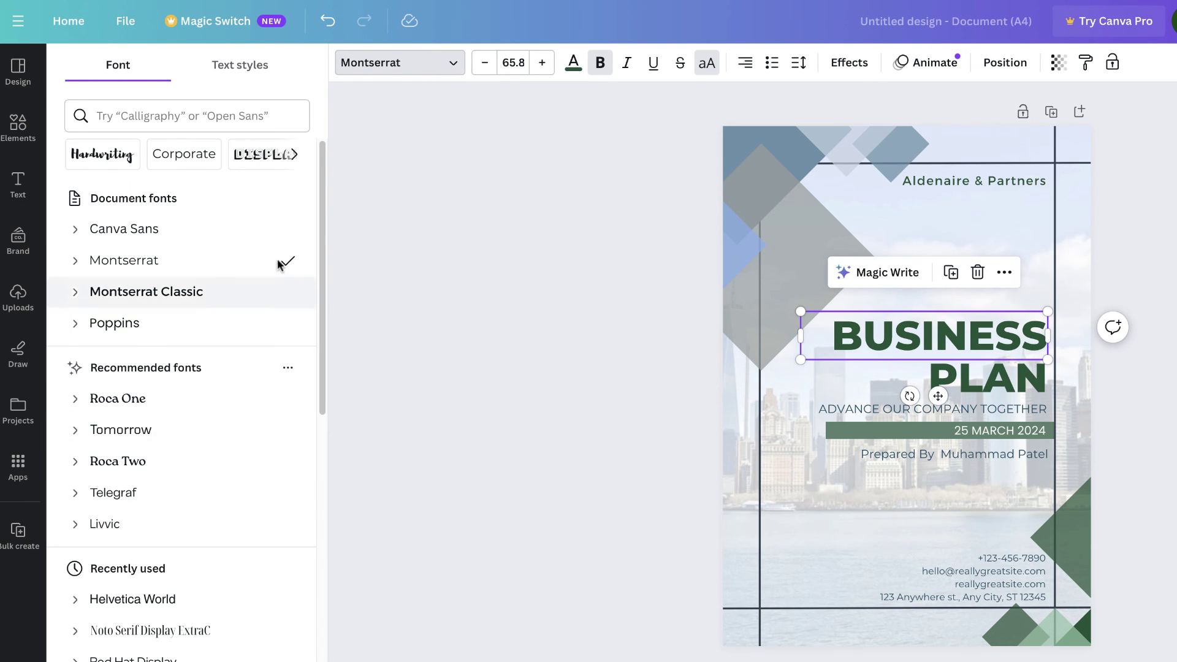
pyautogui.click(452, 64)
pyautogui.click(573, 64)
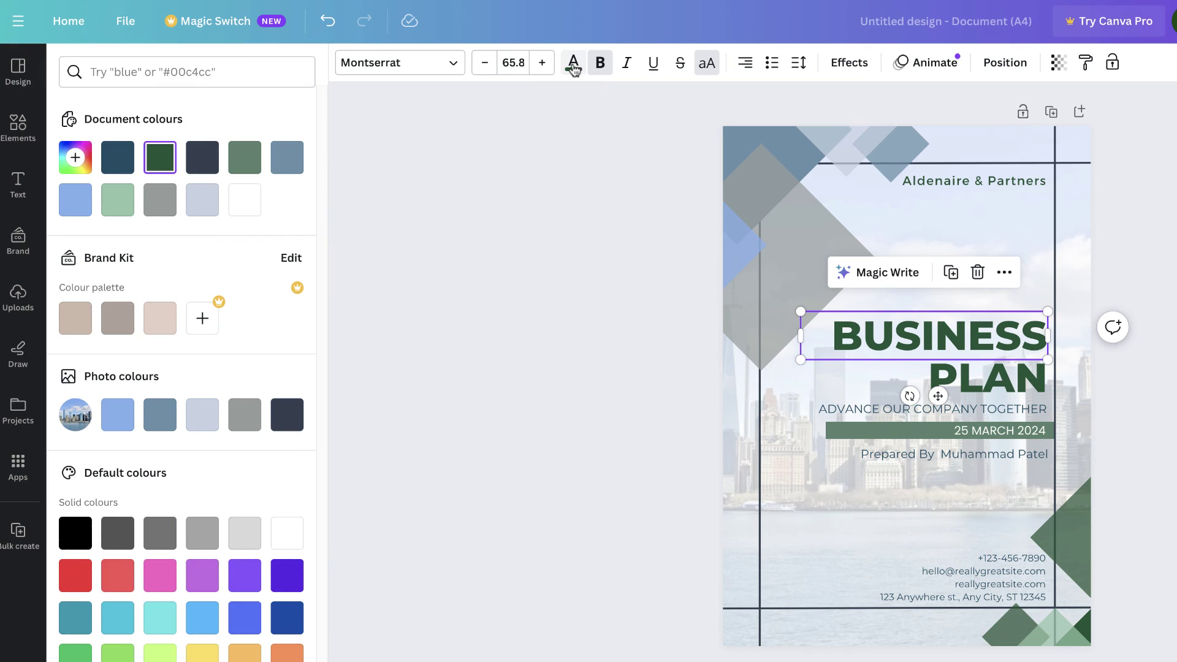
pyautogui.click(287, 414)
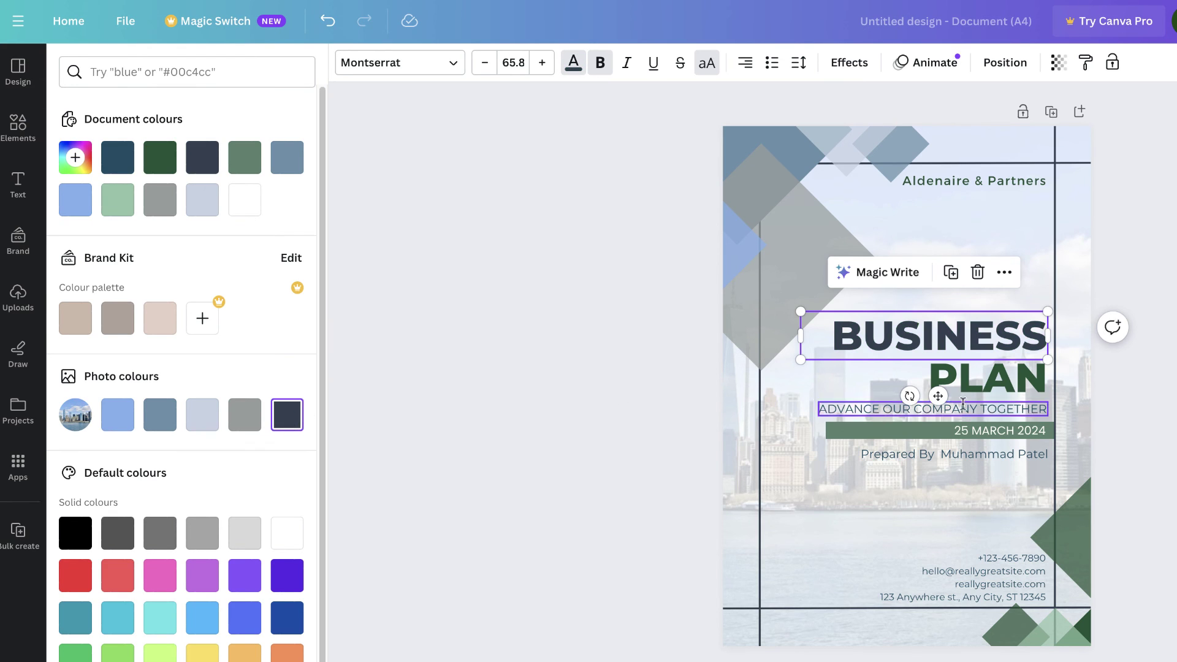
pyautogui.press('Tab')
pyautogui.hotkey('shift', 'Tab')
pyautogui.press('Escape')
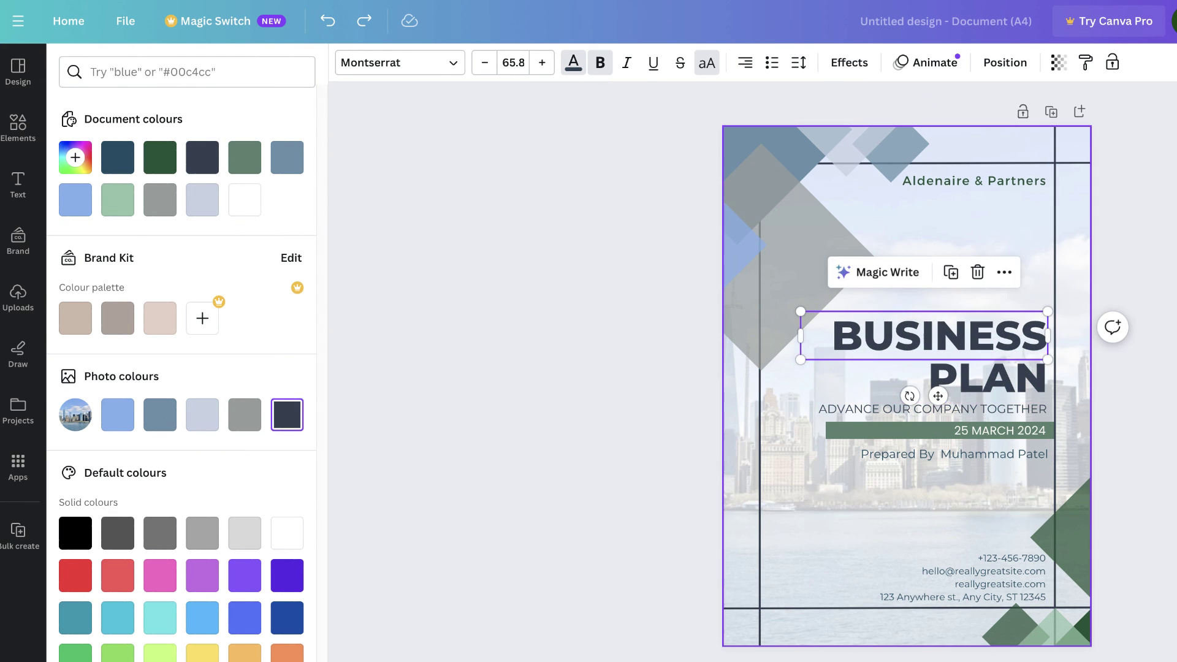
# Fill the date bar with dark navy and recolour the lower corner diamonds in grey and blue tones matching the upper ones
pyautogui.press('Tab')
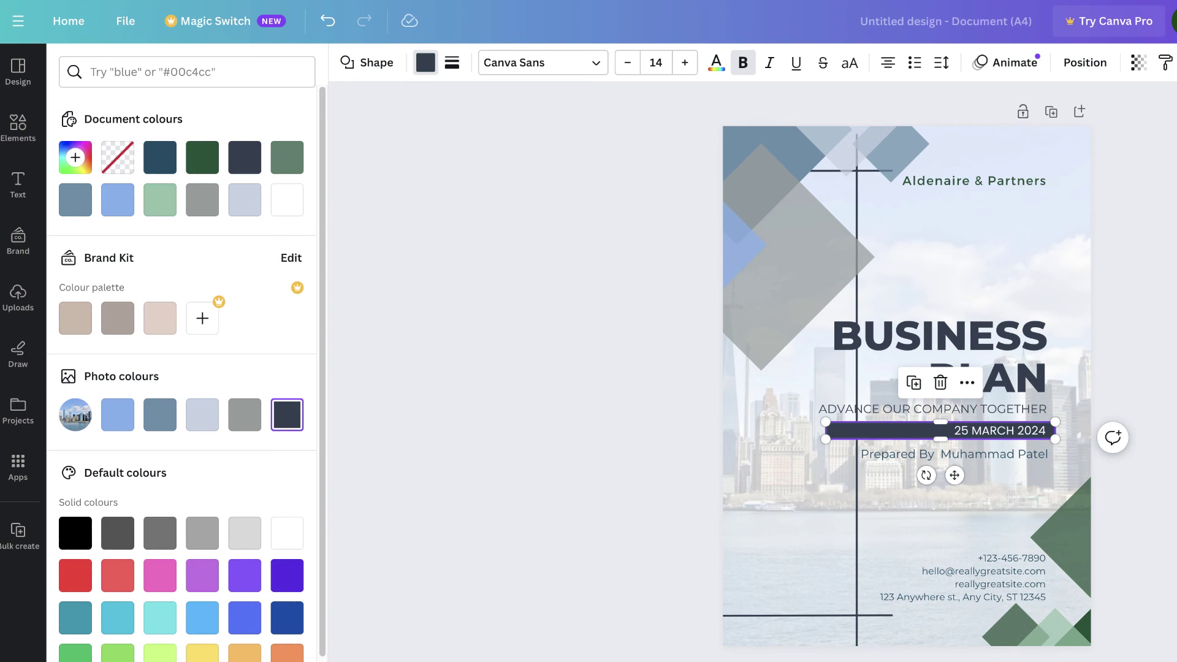
pyautogui.press('Tab')
pyautogui.moveTo(978, 518); pyautogui.dragTo(1079, 527)
pyautogui.click(959, 576)
pyautogui.click(573, 61)
pyautogui.click(919, 214)
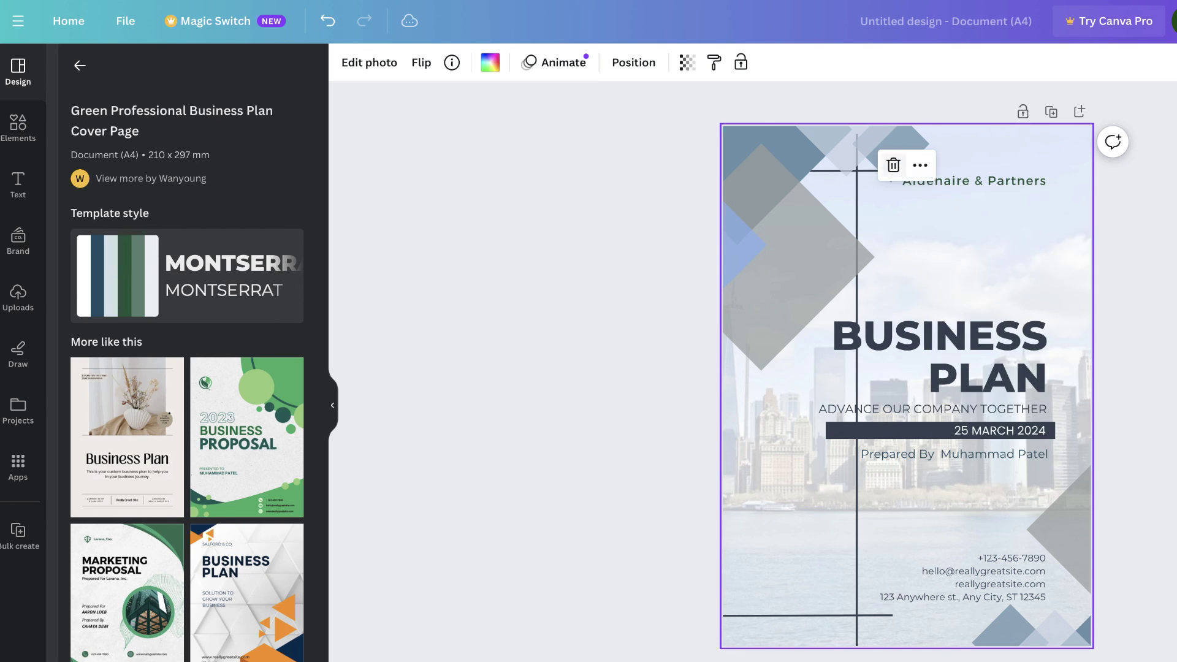
# Delete the city skyline background photo from the cover page
pyautogui.press('Return')
pyautogui.press('Escape')
pyautogui.press('Escape')
pyautogui.doubleClick(950, 257)
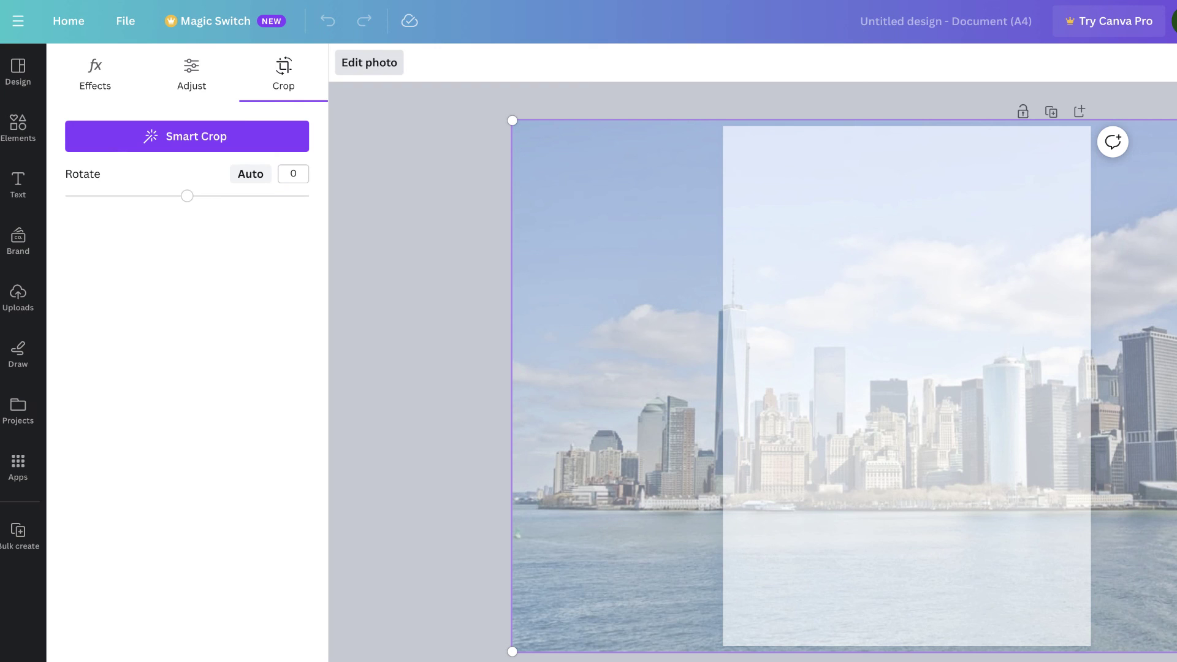
pyautogui.moveTo(858, 368)
pyautogui.mouseDown()
pyautogui.moveTo(1037, 368)
pyautogui.moveTo(851, 369)
pyautogui.mouseUp()
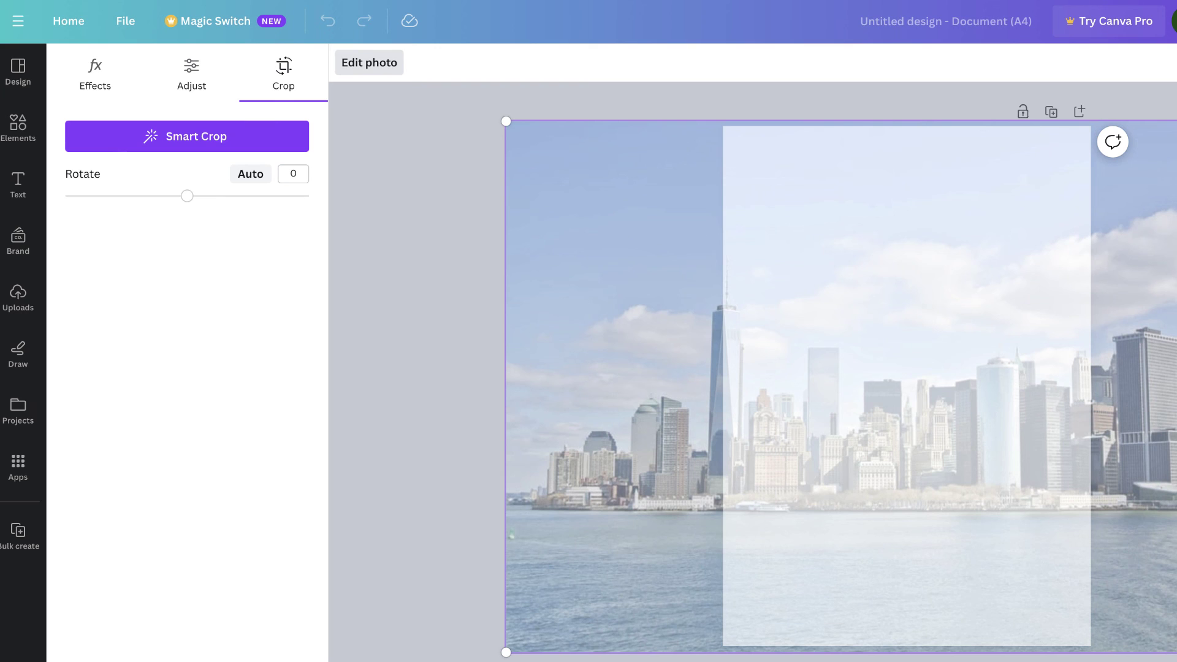
pyautogui.press('Delete')
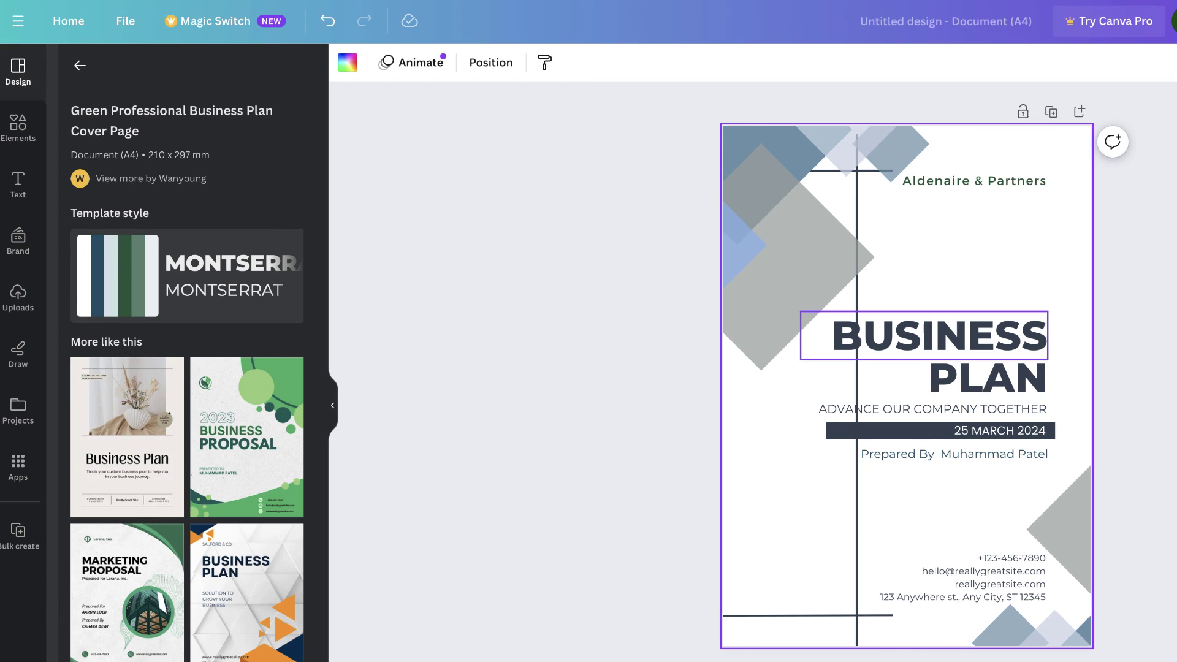
# Add the recently used photo of blue skyscrapers seen from below to the cover page
pyautogui.click(18, 126)
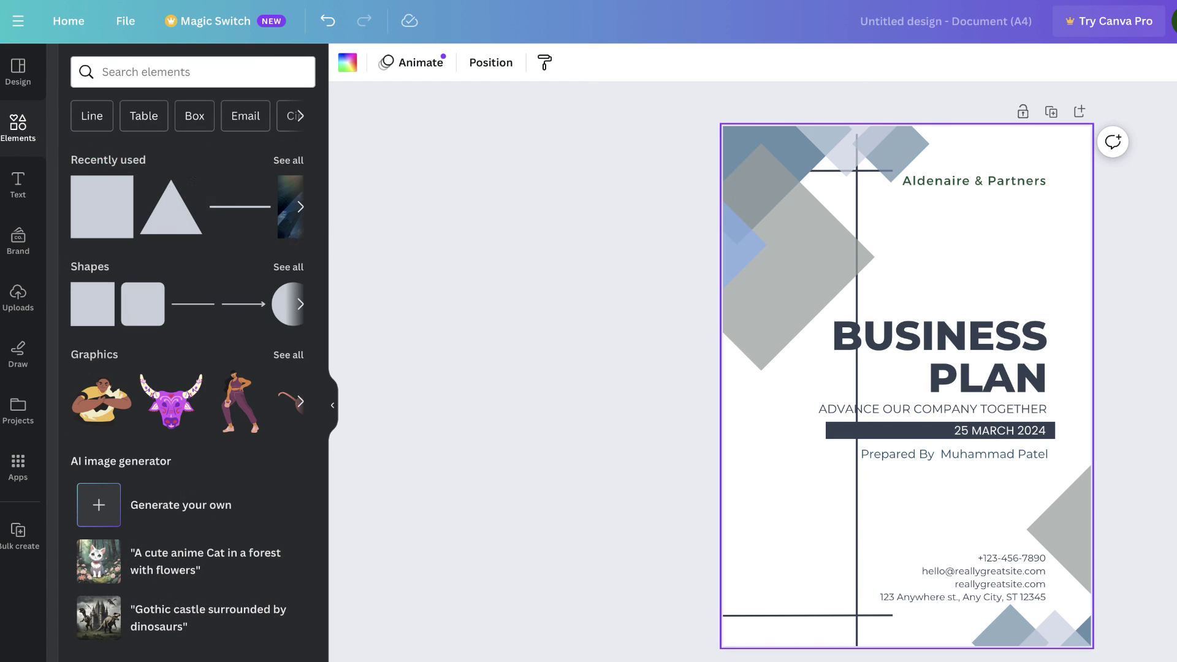
pyautogui.scroll(-7, 172, 285)
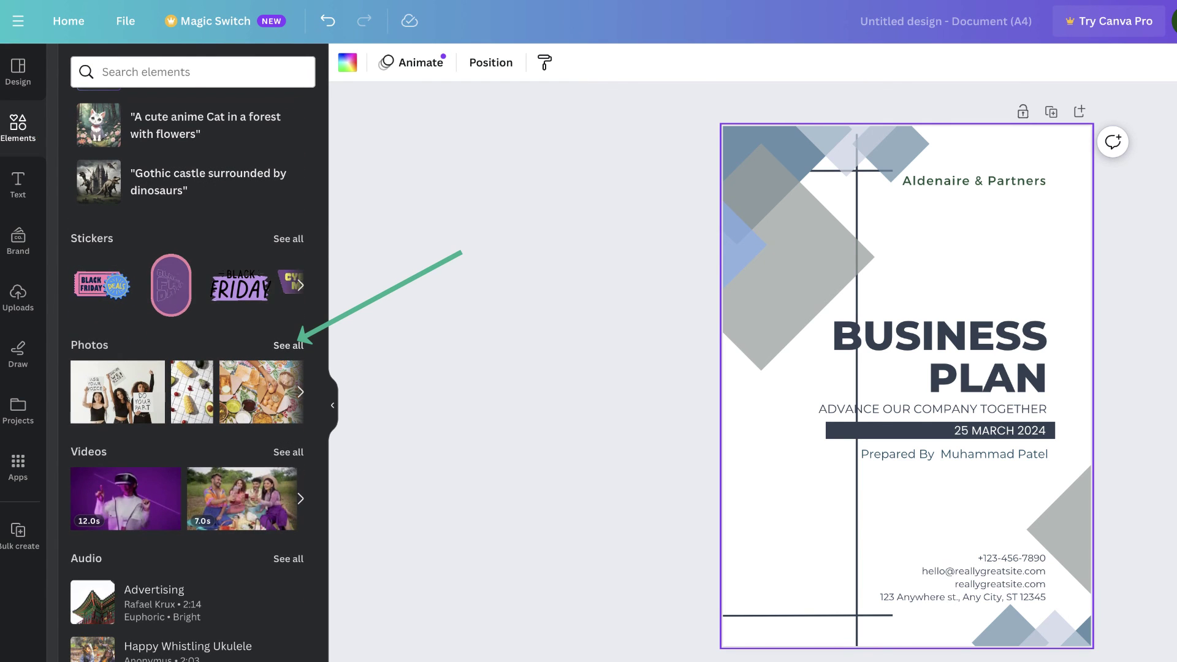
pyautogui.click(288, 345)
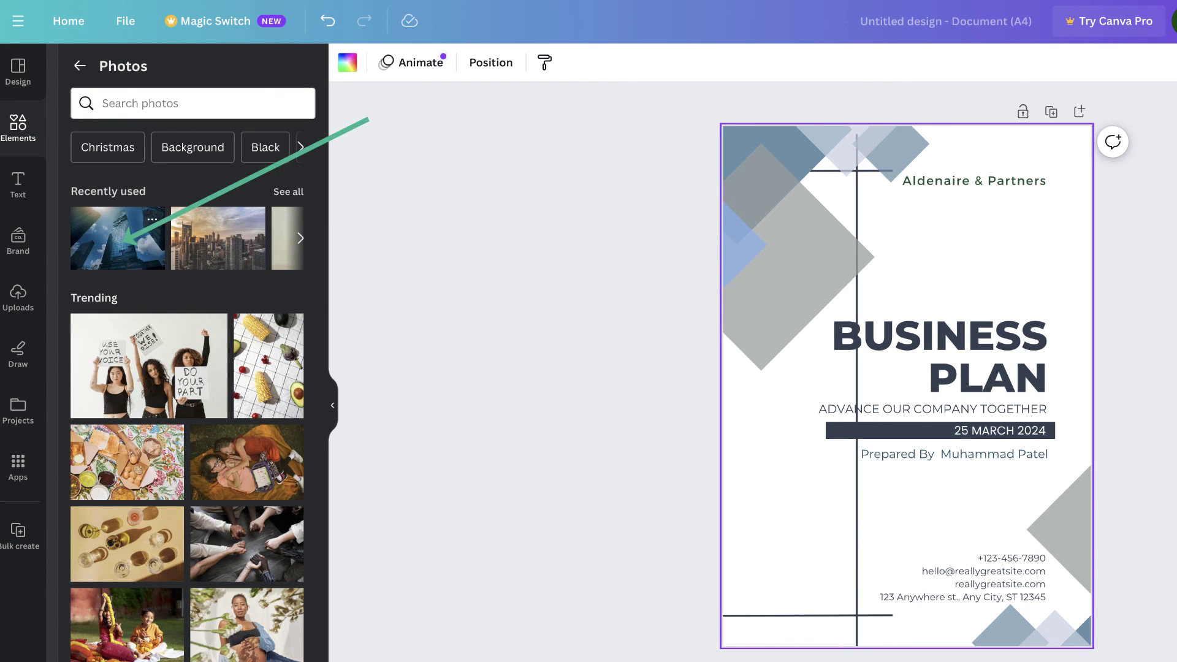
pyautogui.click(120, 240)
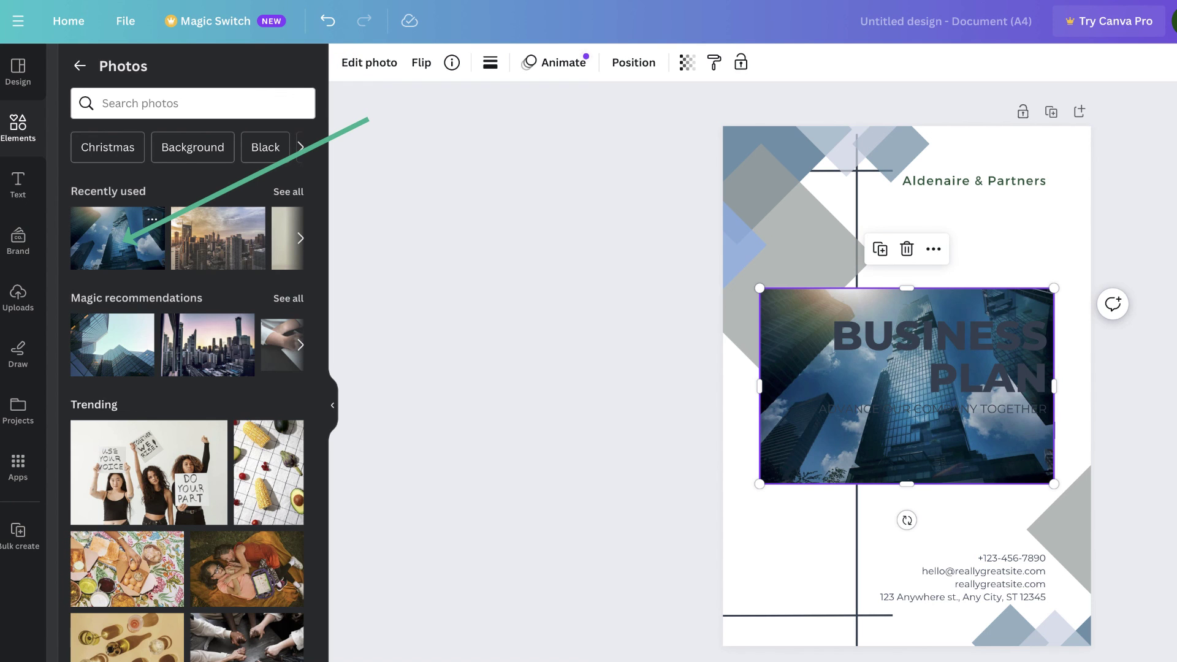
# Enlarge and reposition the skyscraper photo so the main tower covers the whole page
pyautogui.moveTo(907, 386); pyautogui.dragTo(855, 207)
pyautogui.moveTo(1003, 304); pyautogui.dragTo(1165, 613)
pyautogui.hotkey('ctrl', 'z')
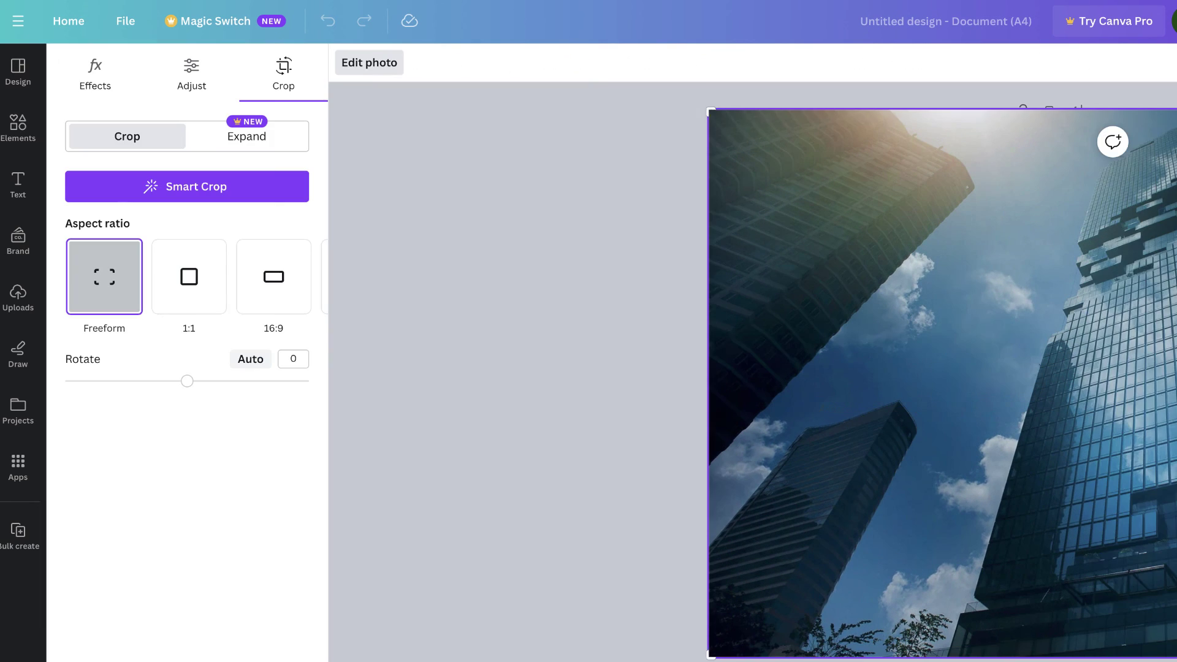
pyautogui.press('Escape')
pyautogui.hotkey('ctrl', 'y')
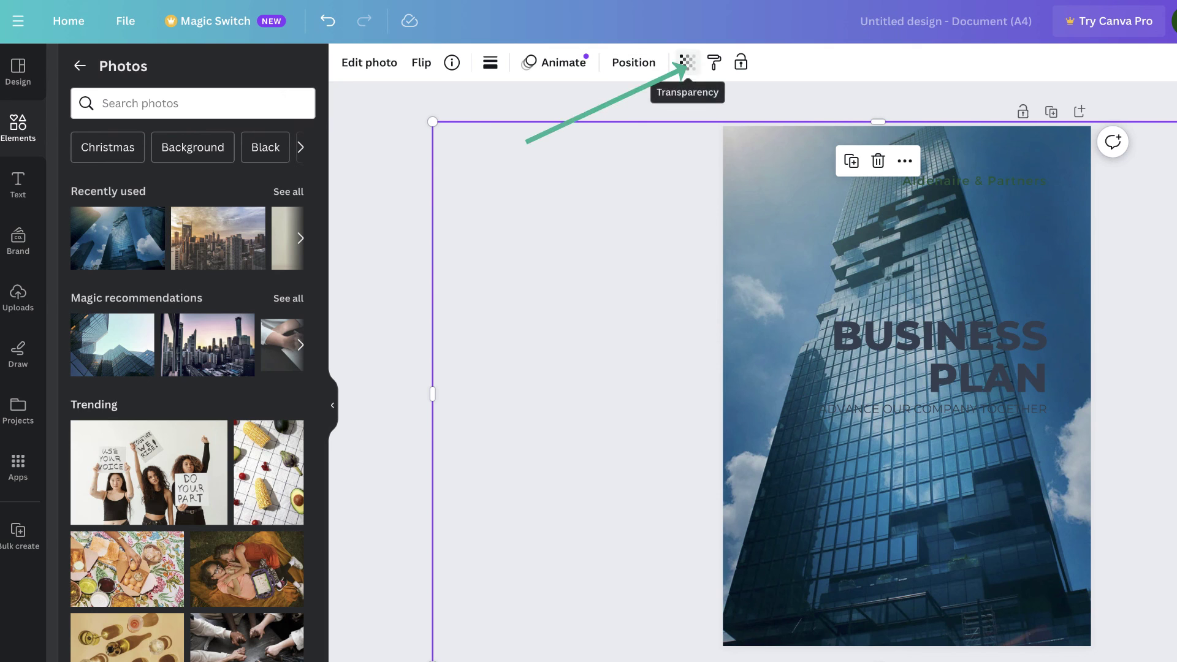
# Send the skyscraper photo behind all other elements and set its transparency to 20
pyautogui.click(687, 62)
pyautogui.moveTo(687, 125); pyautogui.dragTo(607, 126)
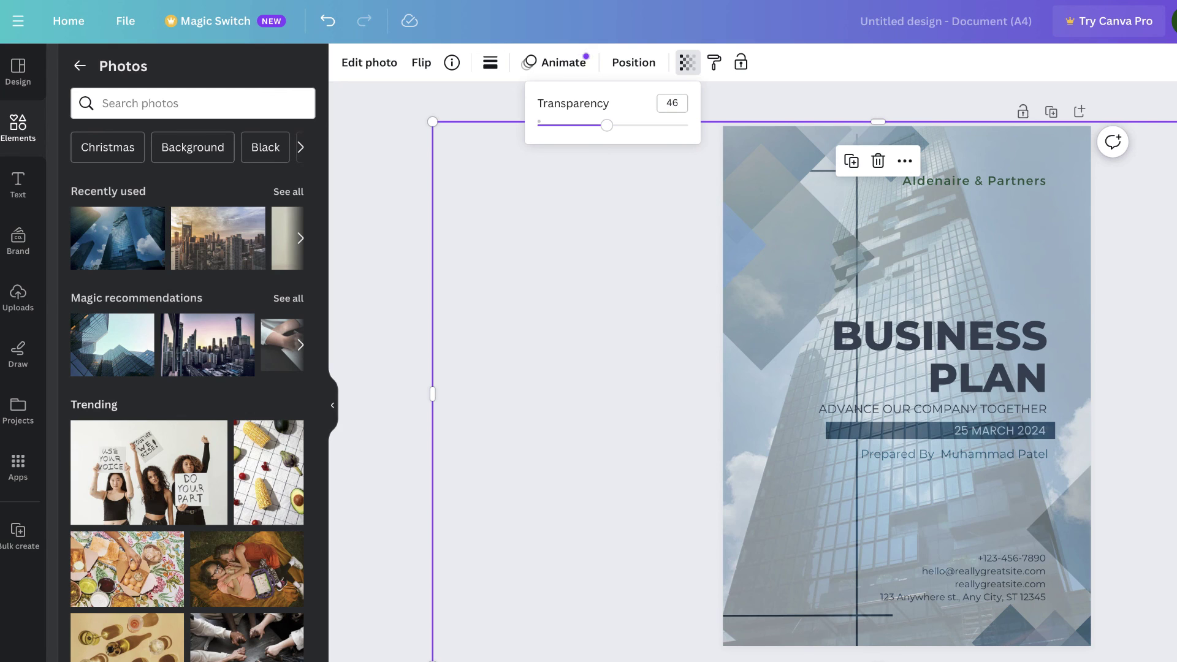
pyautogui.click(634, 62)
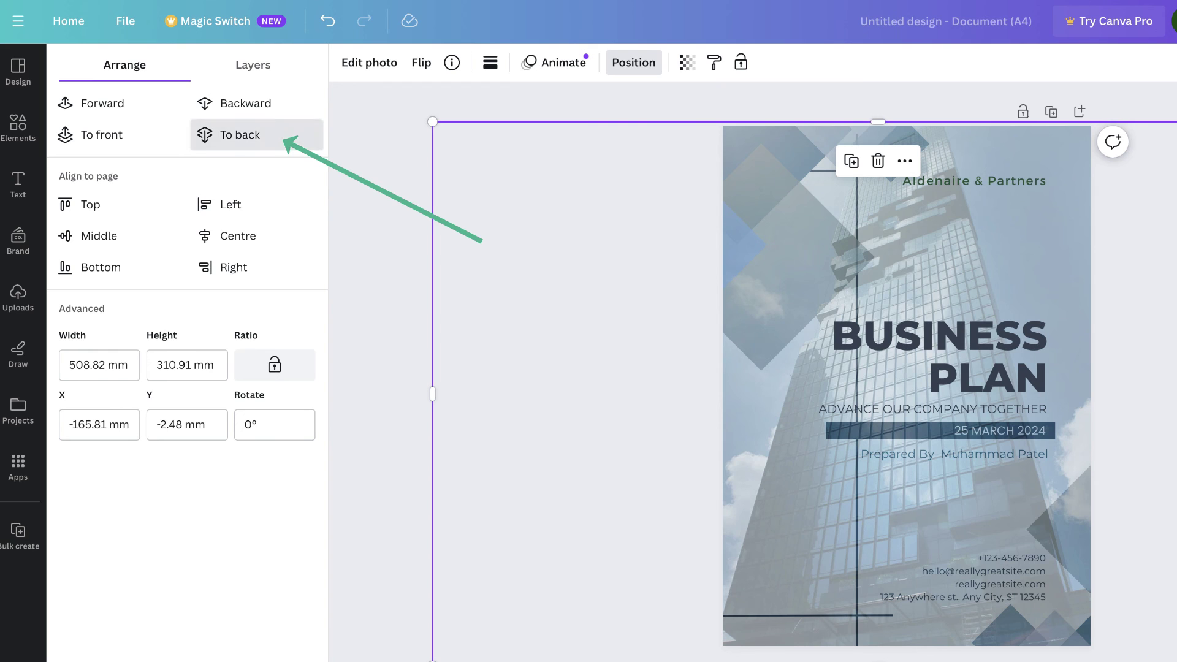
pyautogui.click(240, 135)
pyautogui.click(687, 62)
pyautogui.moveTo(606, 125); pyautogui.dragTo(564, 125)
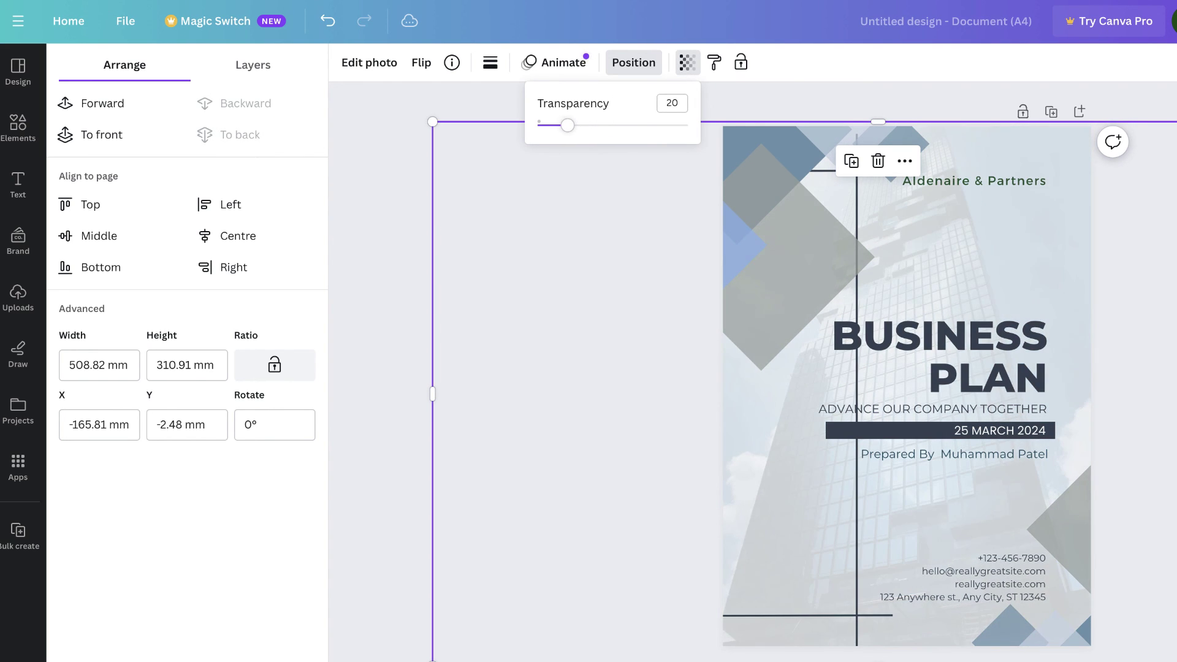
# Move the displaced frame lines back so they border the page evenly around the cover content
pyautogui.click(797, 245)
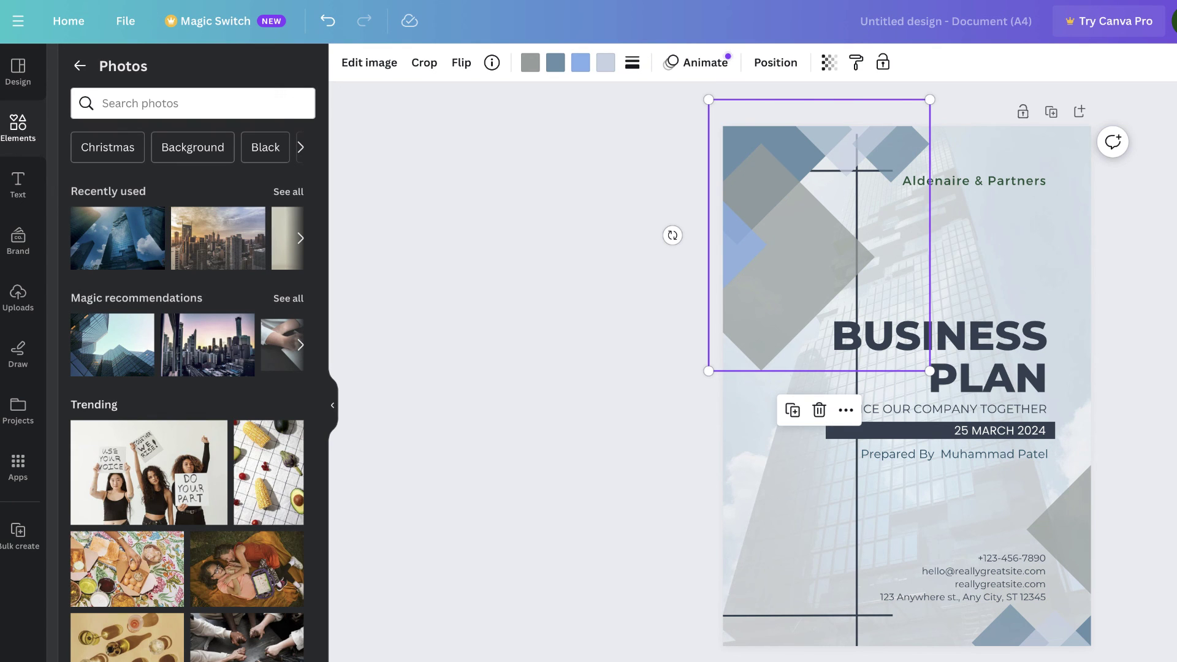
pyautogui.moveTo(856, 491); pyautogui.dragTo(1054, 490)
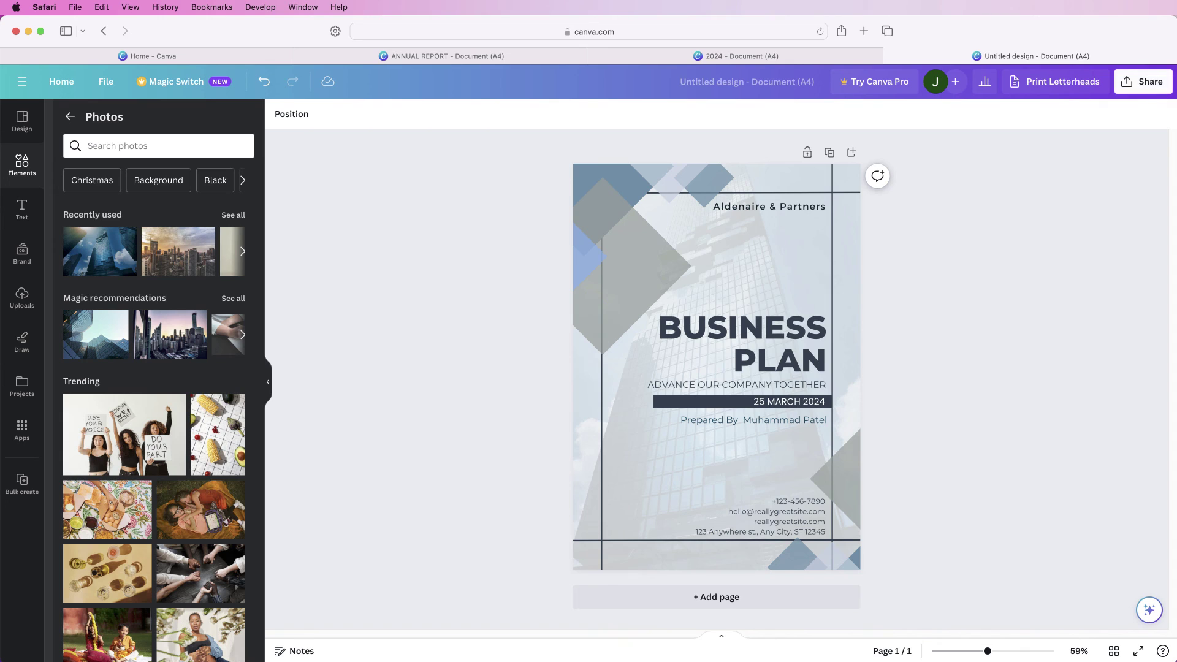
# Review the download settings for the business plan cover, keeping PNG as the file type, and close them
pyautogui.click(1142, 82)
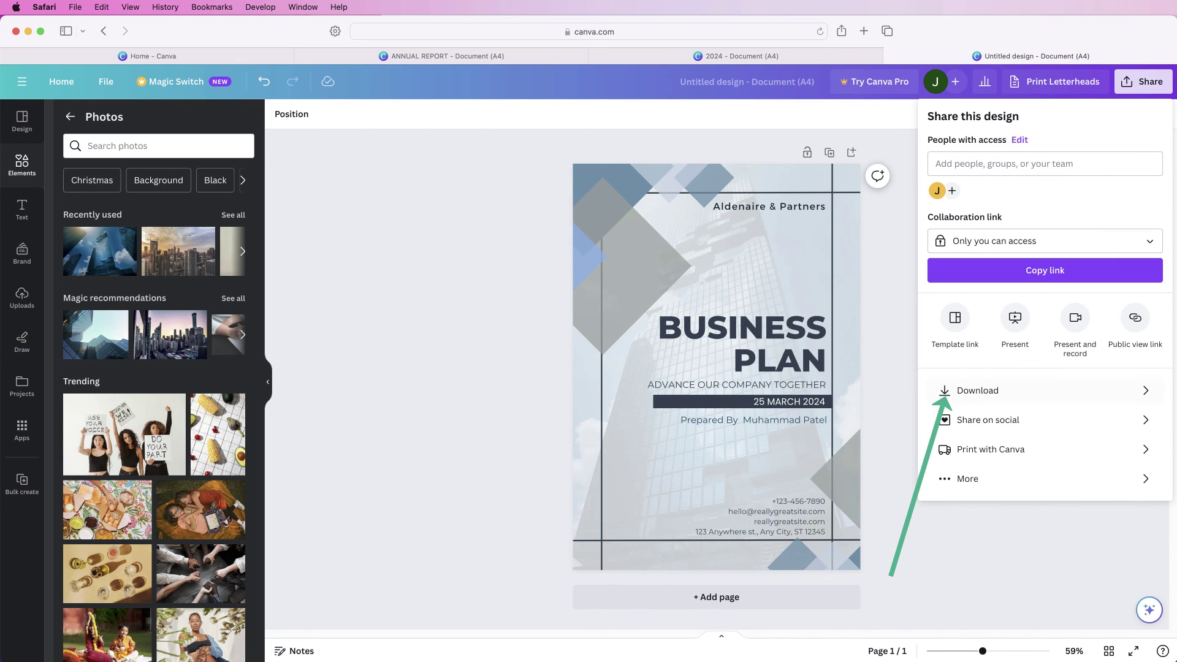
pyautogui.click(978, 391)
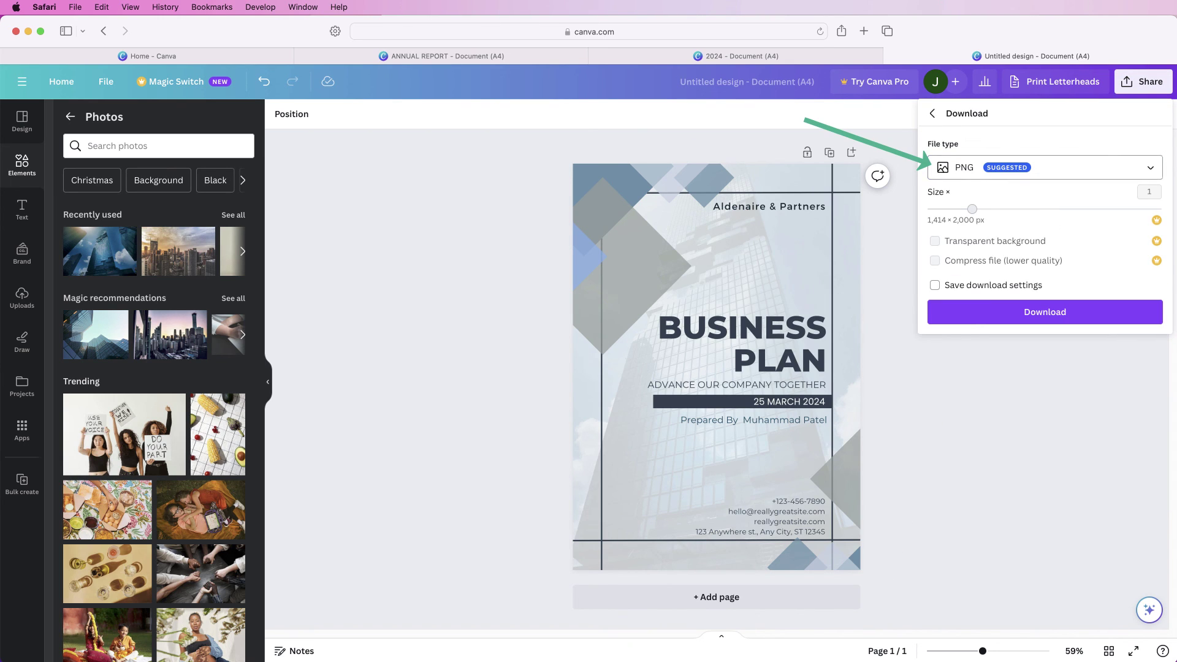
pyautogui.click(1045, 167)
pyautogui.click(1045, 168)
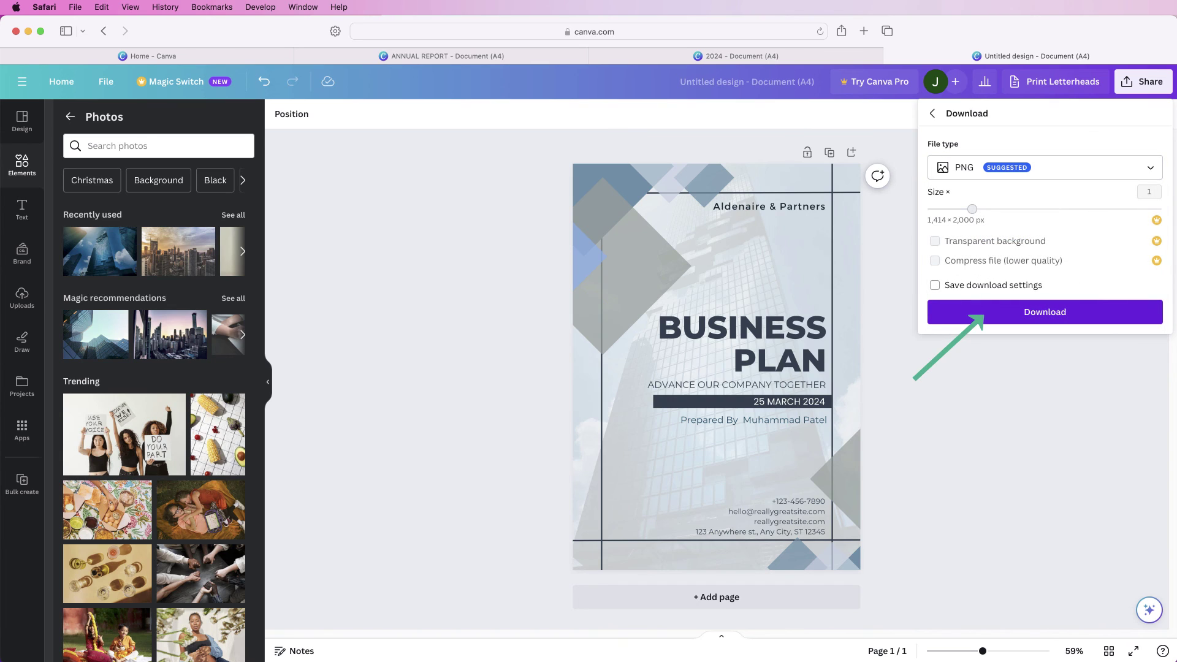
pyautogui.press('Escape')
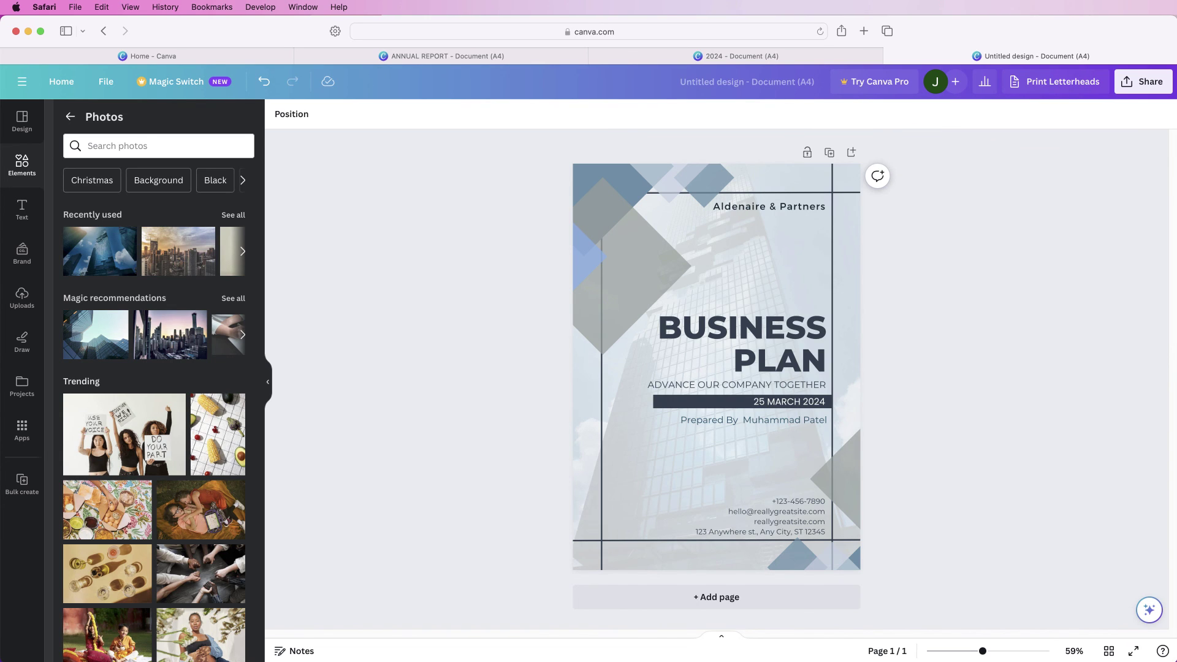